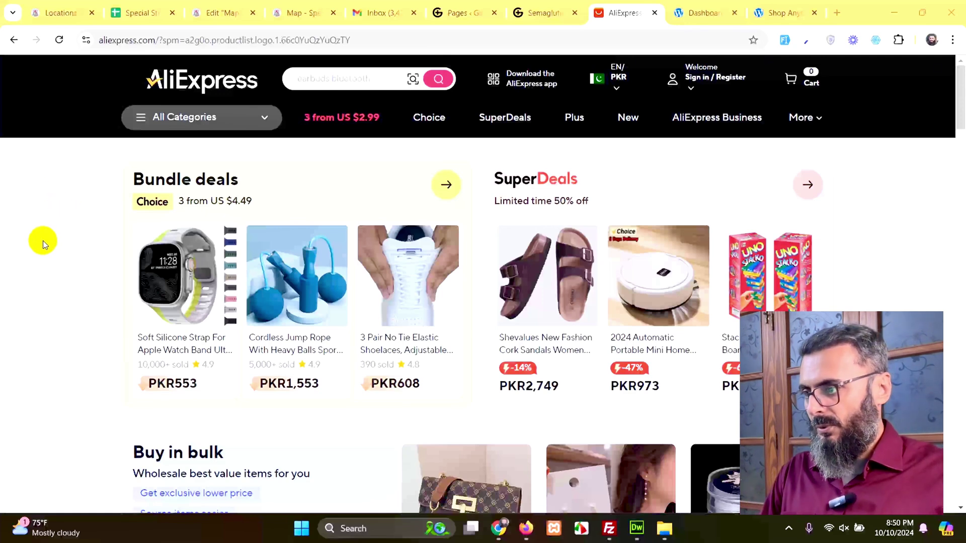
- Search AliExpress for 'electronics' to list matching products
click(347, 80)
text(electronics)
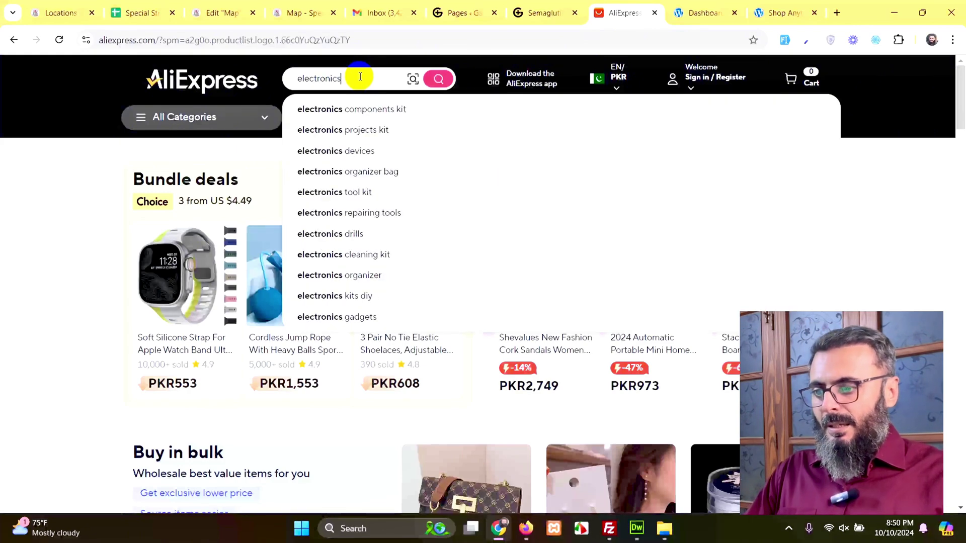
key(Return)
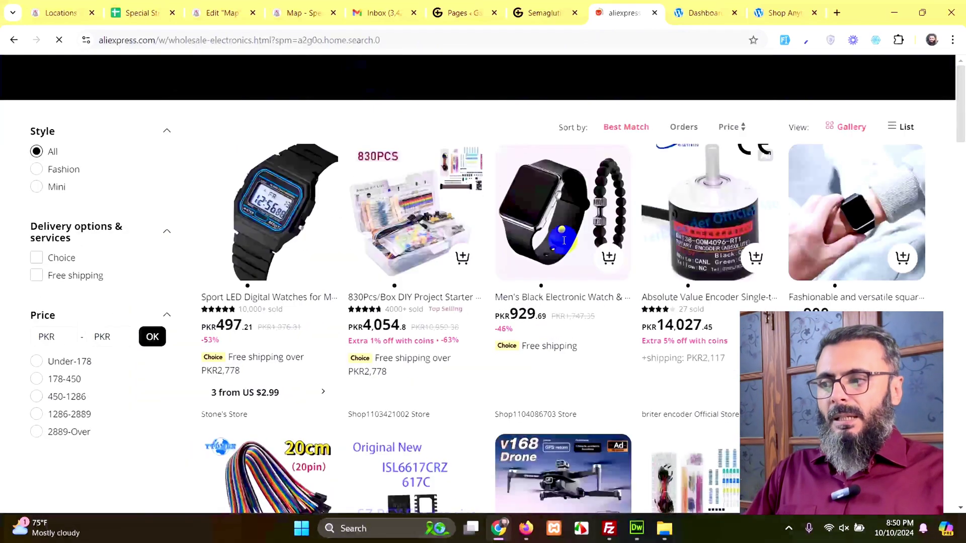
- Browse the WooCommerce Shop page's 1632 products, then go back to the AliExpress results
click(777, 12)
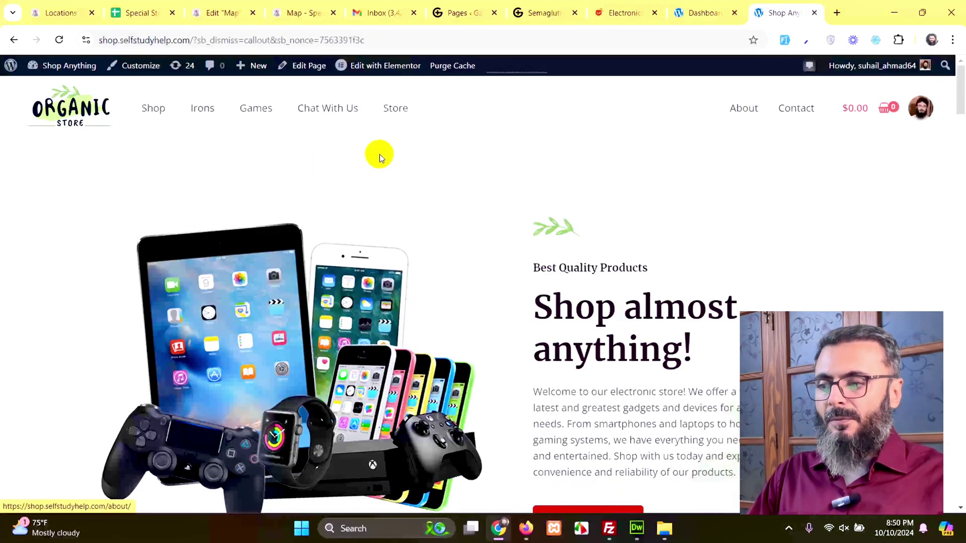
scroll(626, 281, down, 15)
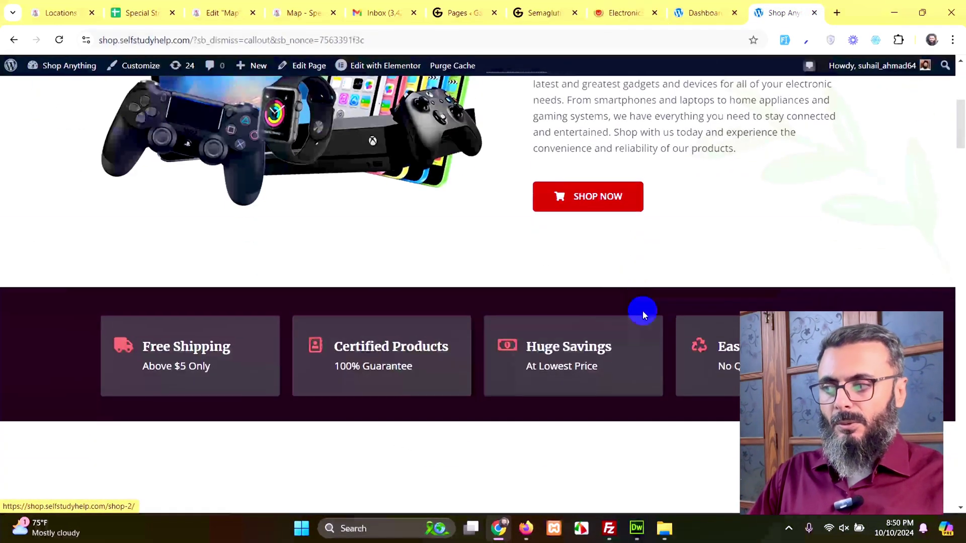
scroll(694, 301, up, 15)
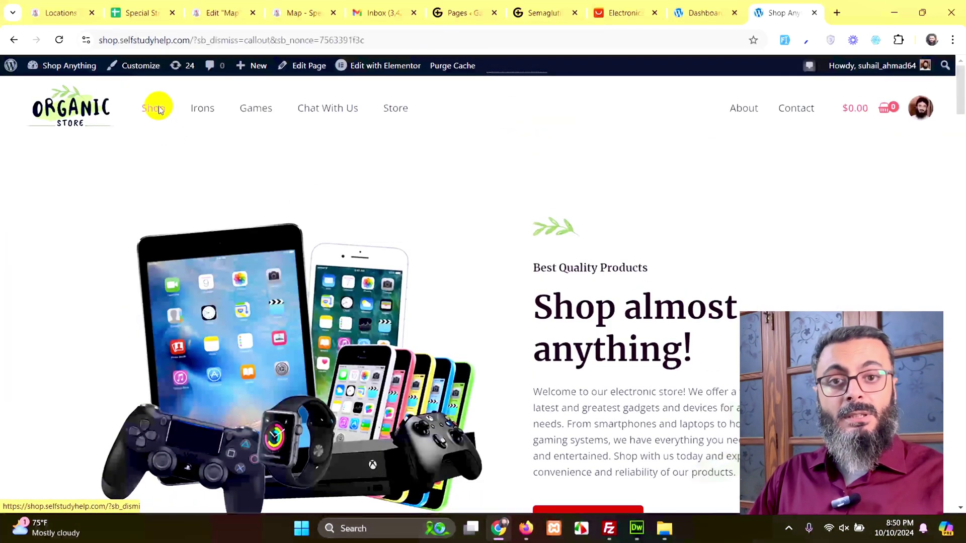
click(159, 110)
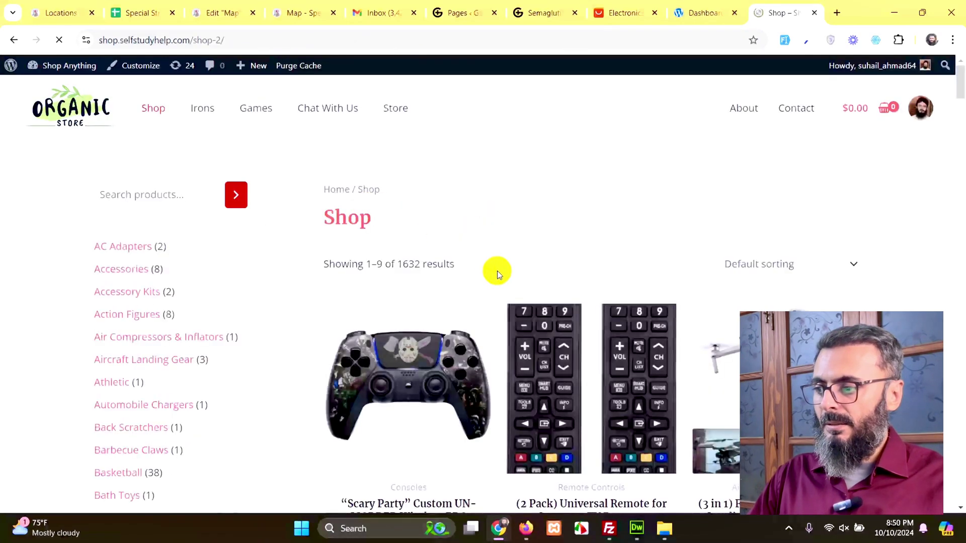
scroll(118, 312, down, 3)
scroll(711, 241, down, 9)
scroll(696, 334, down, 12)
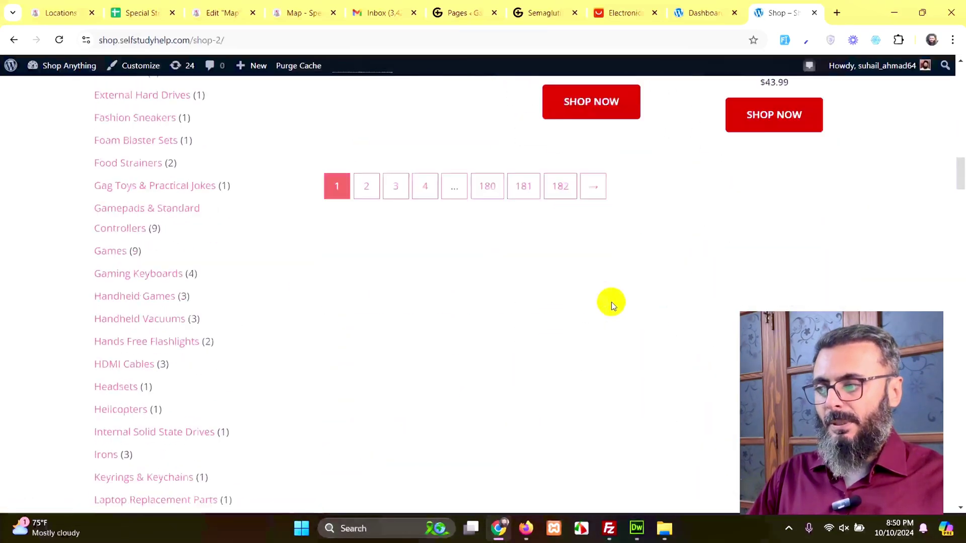
scroll(610, 302, up, 7)
scroll(119, 327, down, 9)
scroll(122, 318, up, 20)
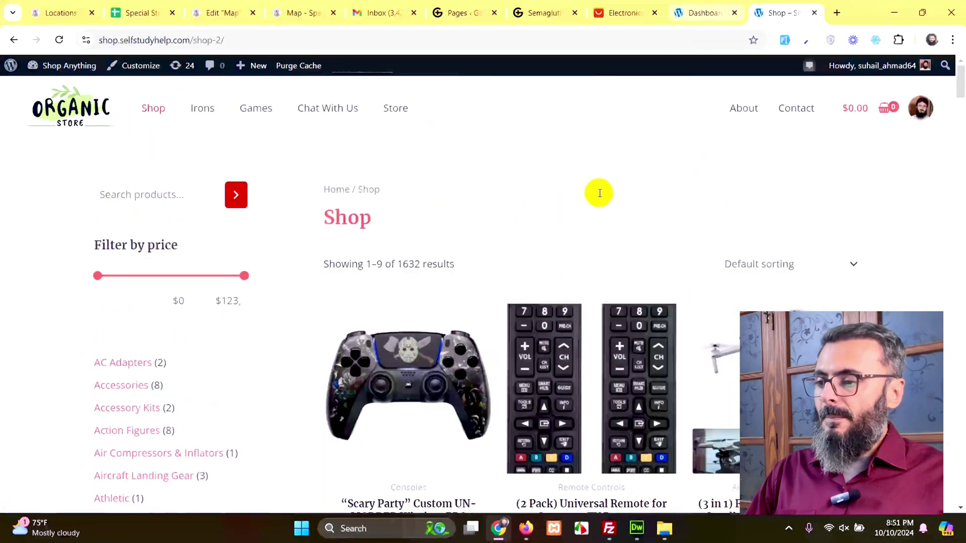
click(693, 11)
click(624, 13)
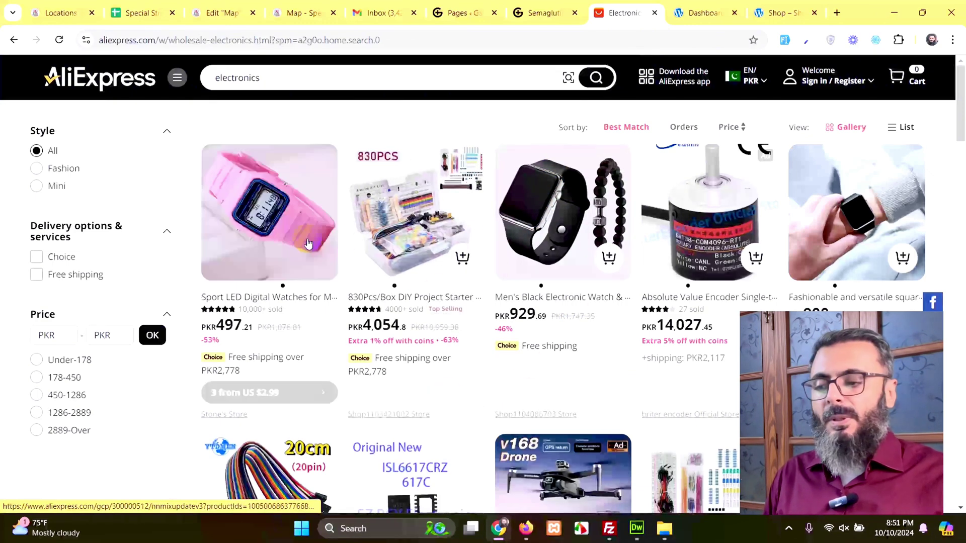
- Open the Chrome Web Store in a new tab from Chrome's Extensions menu
scroll(361, 319, down, 15)
scroll(533, 361, down, 5)
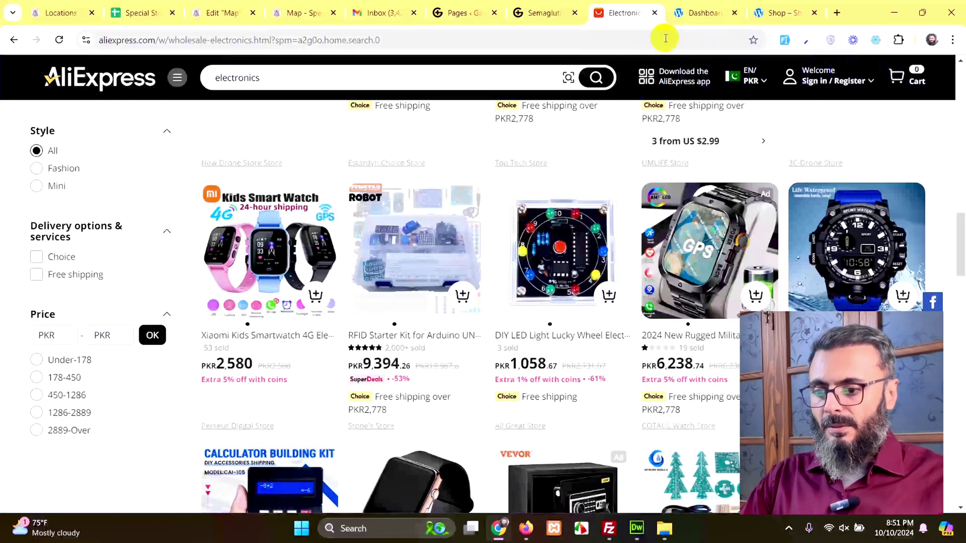
click(951, 44)
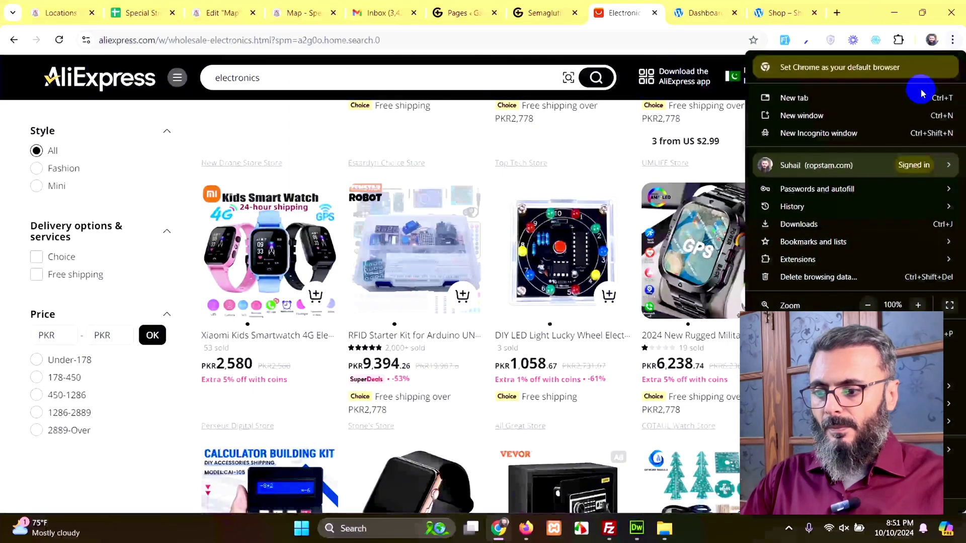
mouse_move(825, 421)
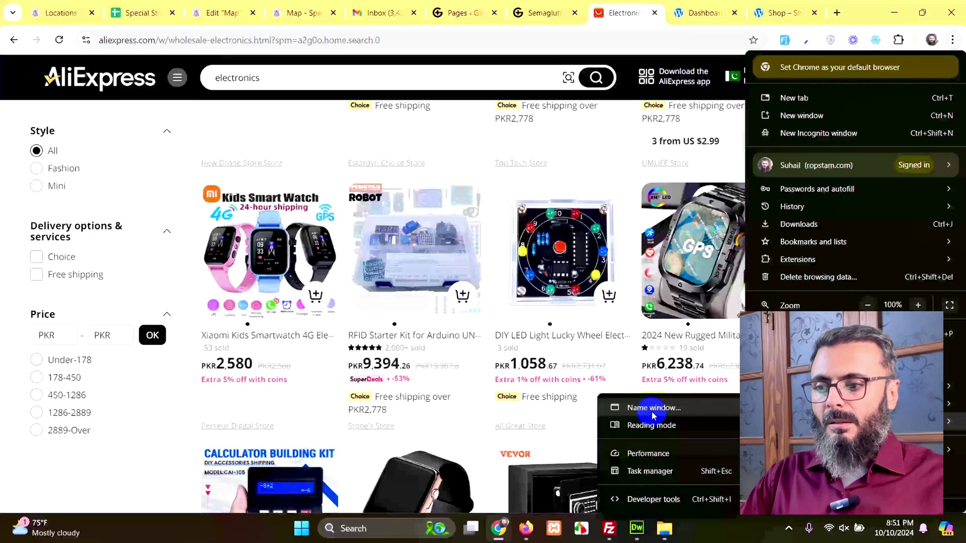
mouse_move(798, 259)
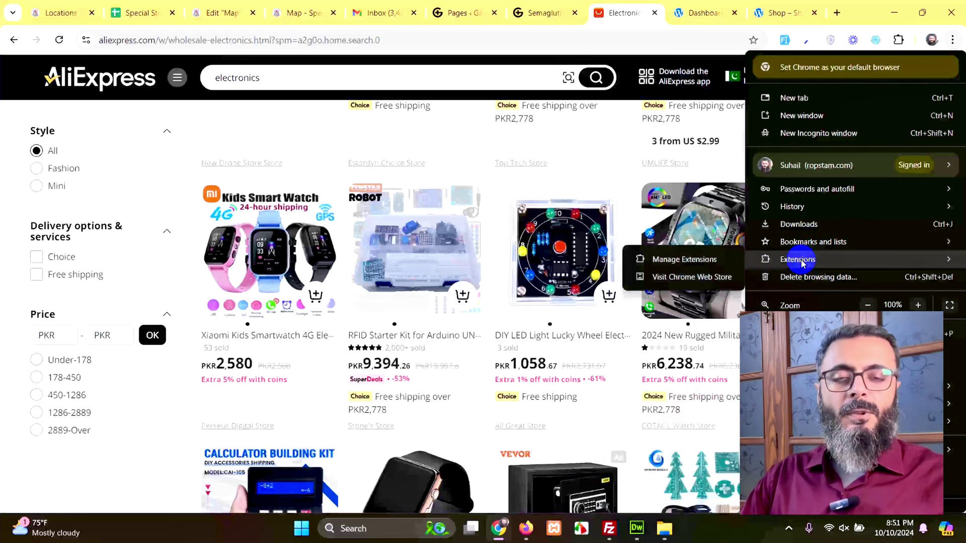
click(678, 277)
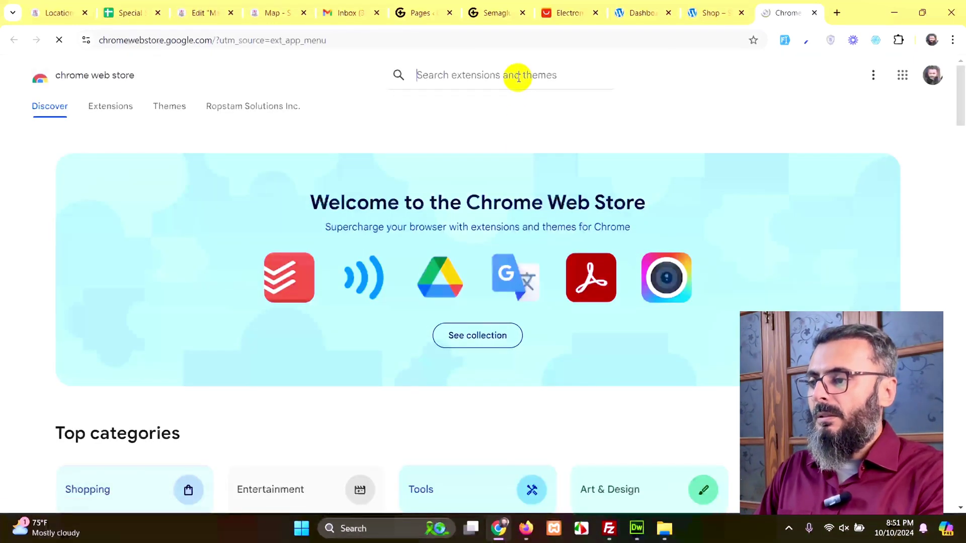
- Search the Web Store for 'webscraper.io' and open the Web Scraper – Free Web Scraping page
text(w)
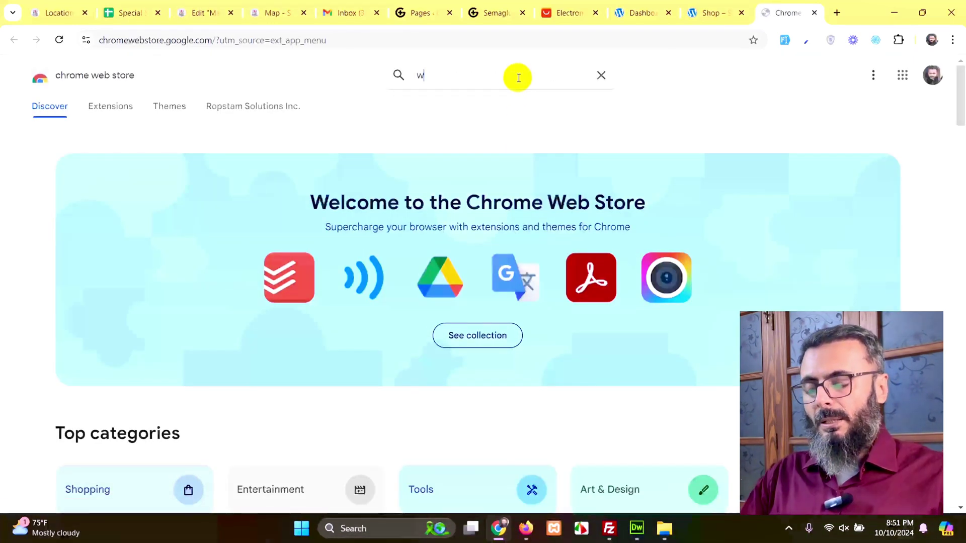
text(ebscraper.io)
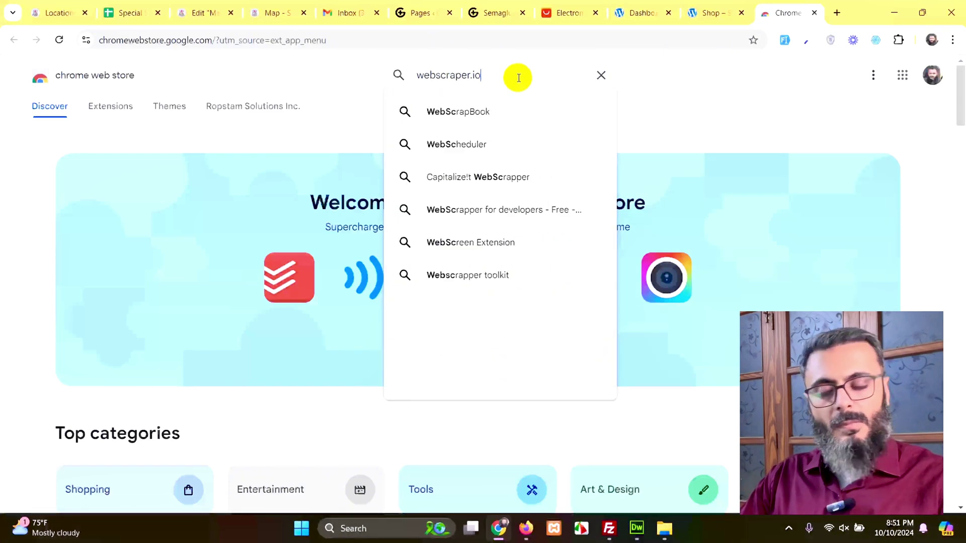
key(Return)
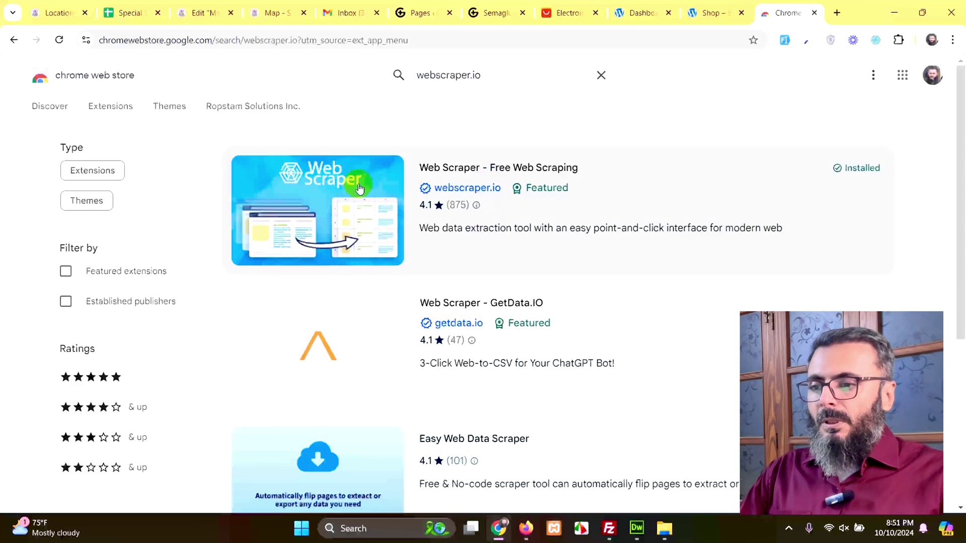
click(541, 207)
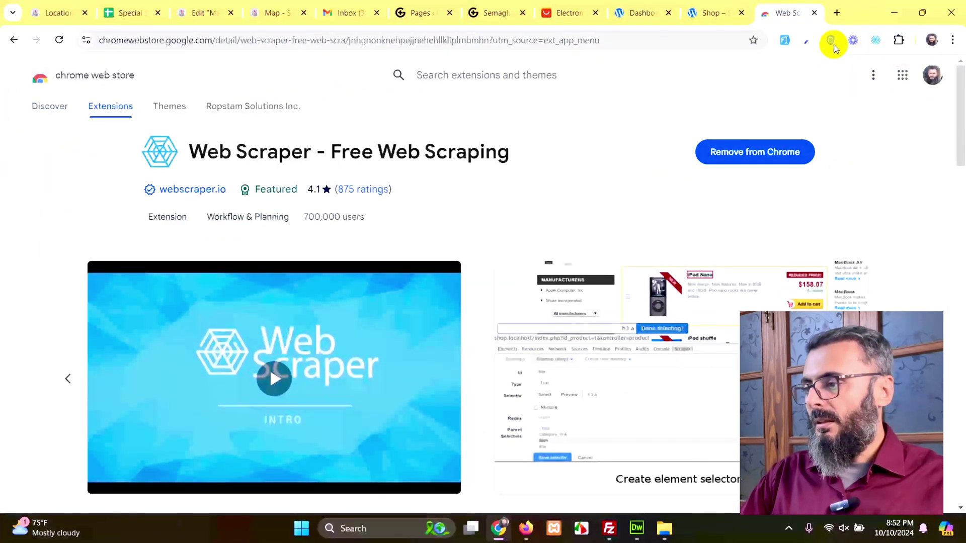
- Close the Web Store tab and open DevTools on the AliExpress results page
click(815, 13)
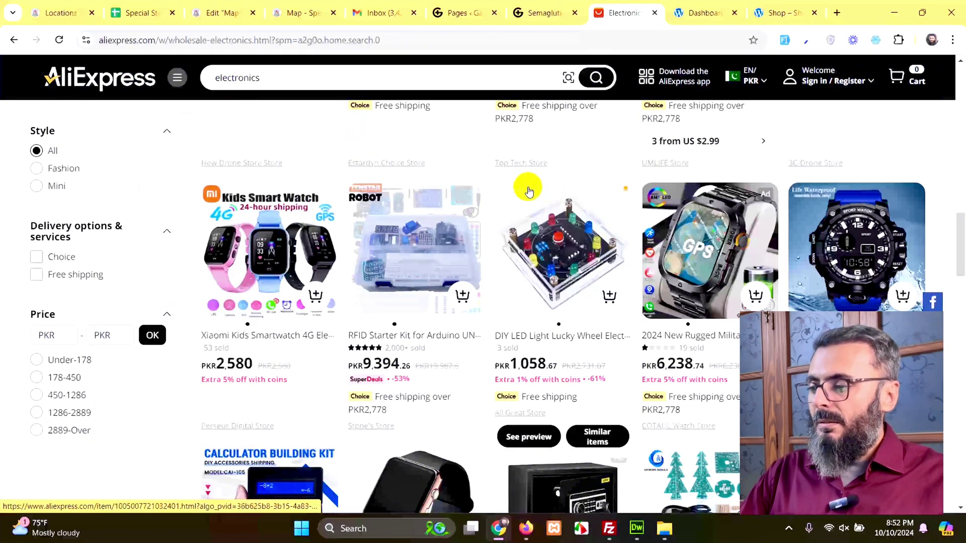
right_click(192, 99)
click(253, 394)
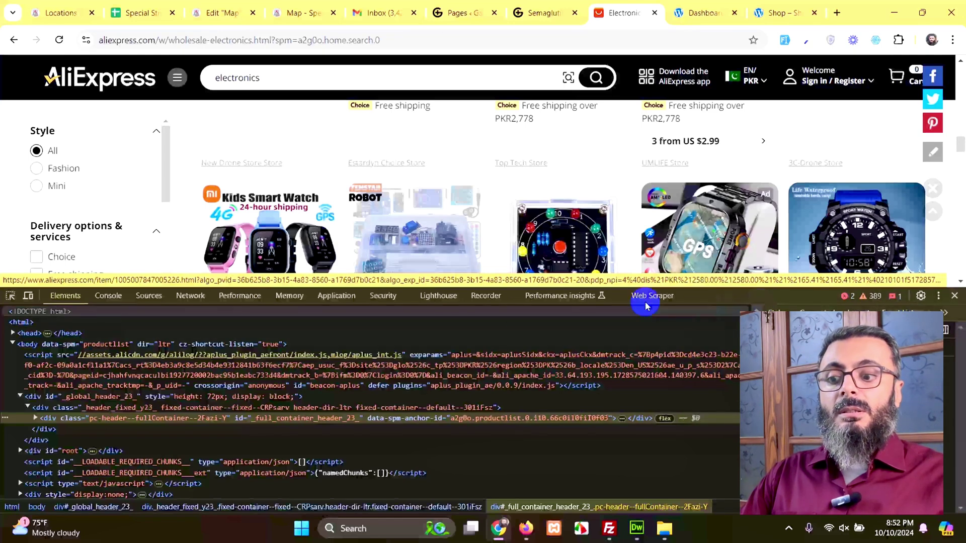
- Dock DevTools along the bottom and show its Web Scraper panel
click(938, 296)
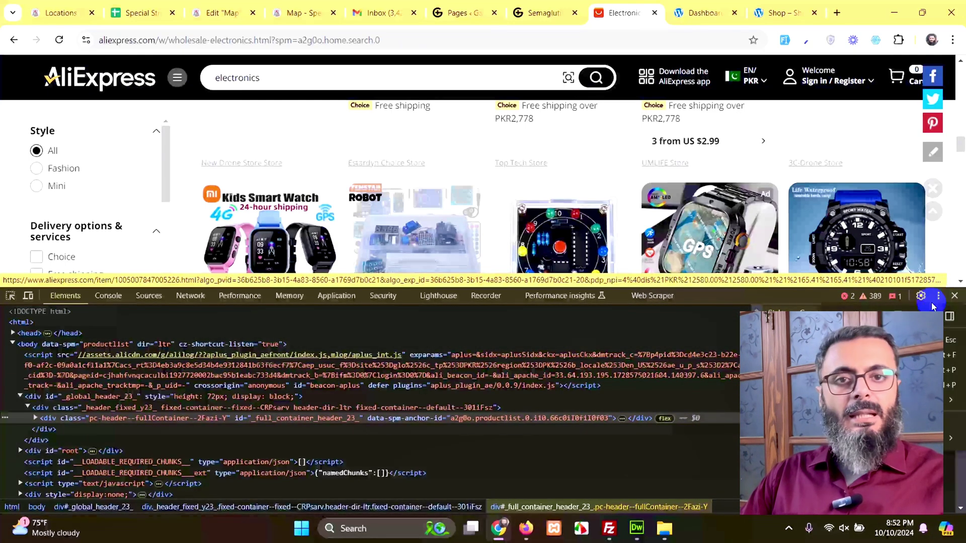
click(949, 316)
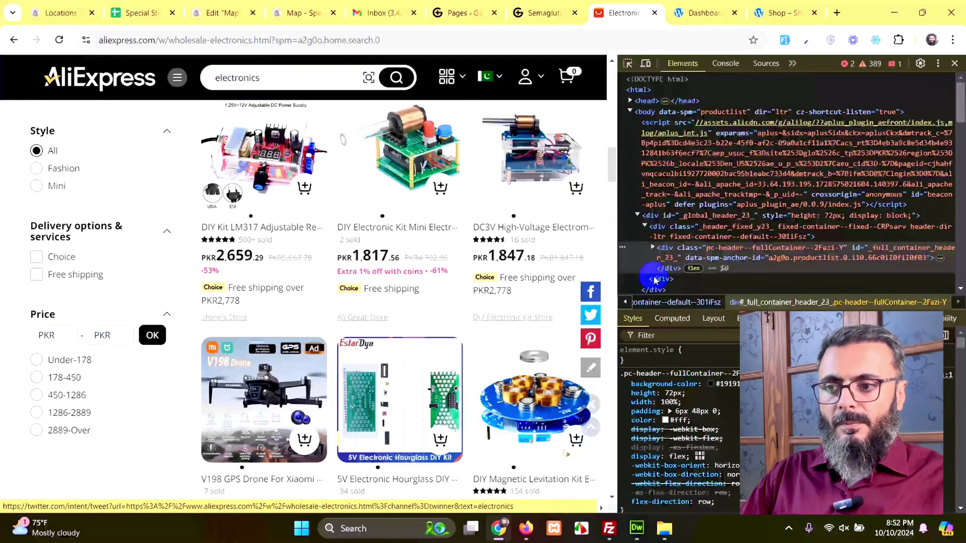
click(937, 63)
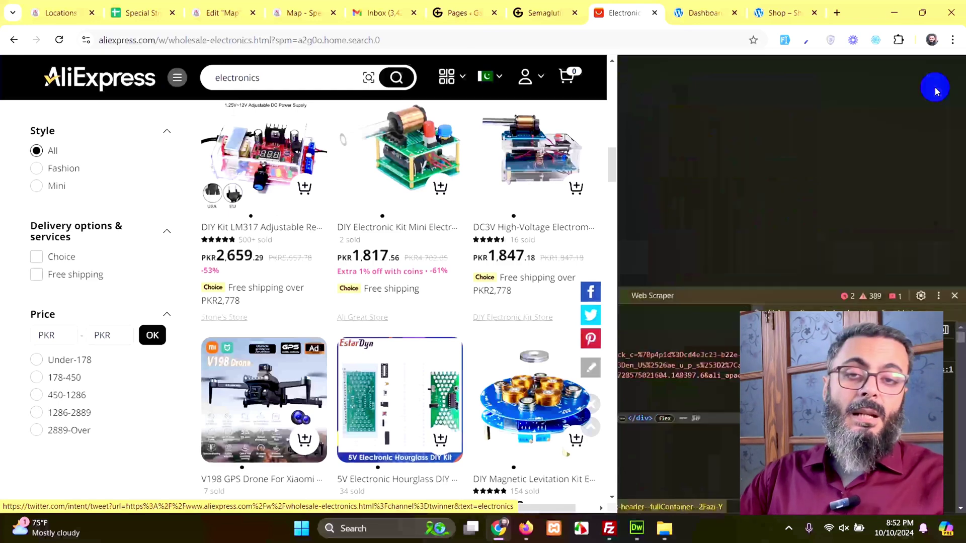
click(935, 87)
click(662, 296)
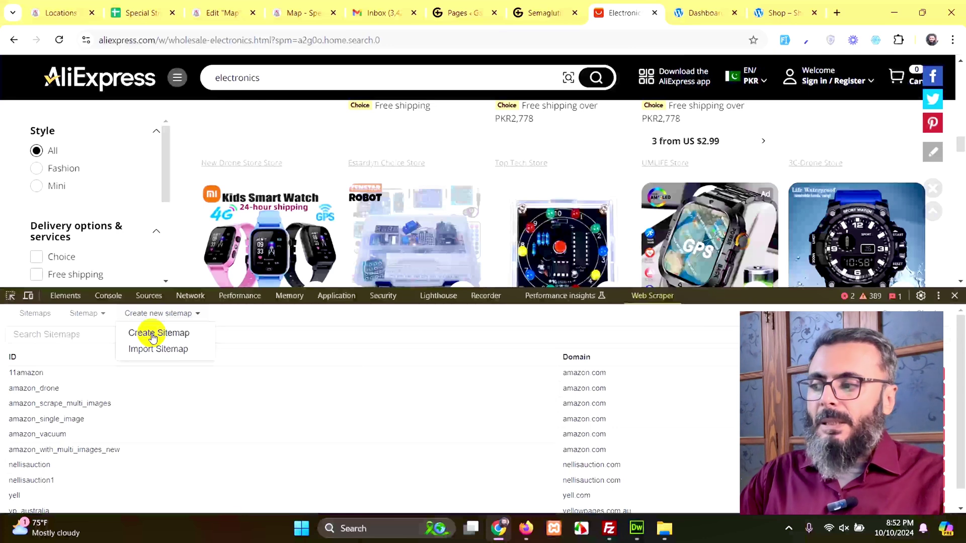
- Start a new sitemap and copy the AliExpress electronics results URL
click(153, 338)
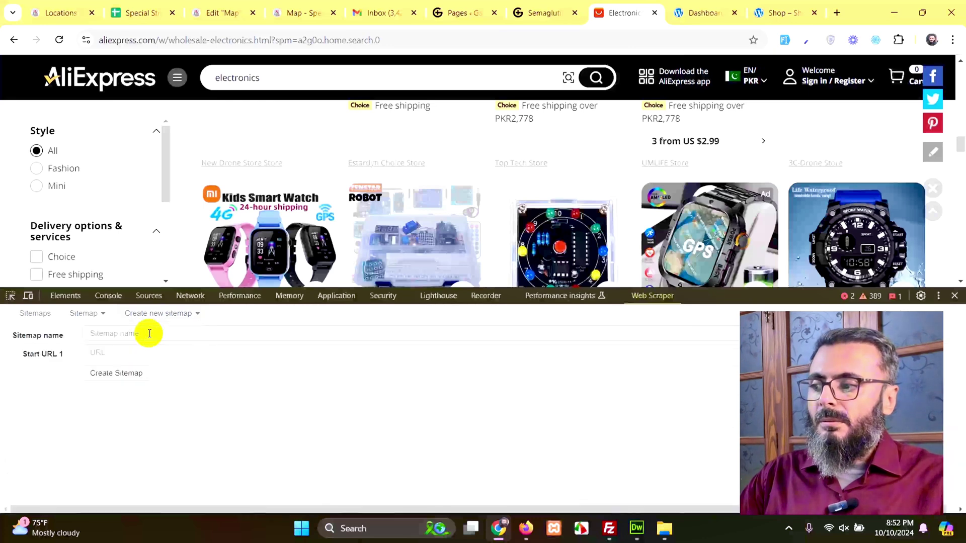
click(196, 41)
right_click(196, 41)
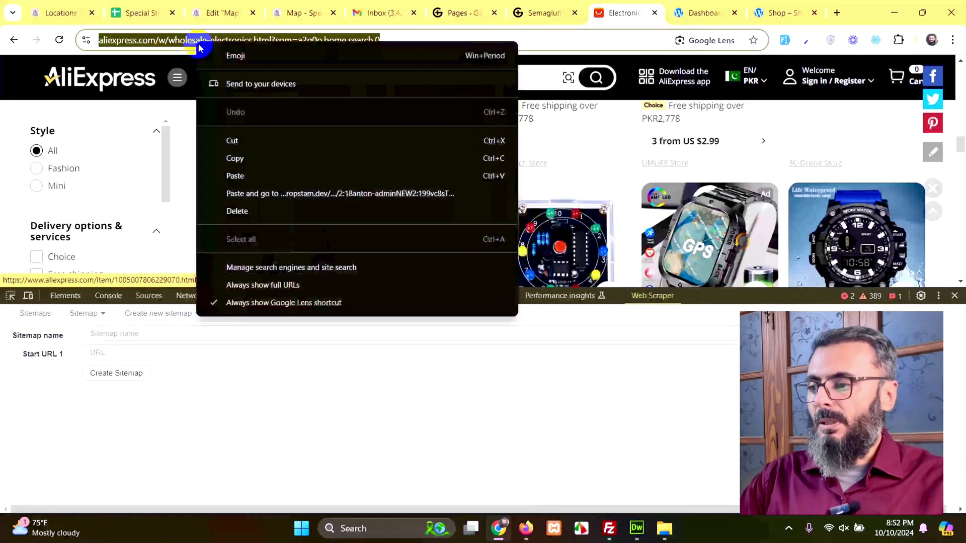
click(239, 159)
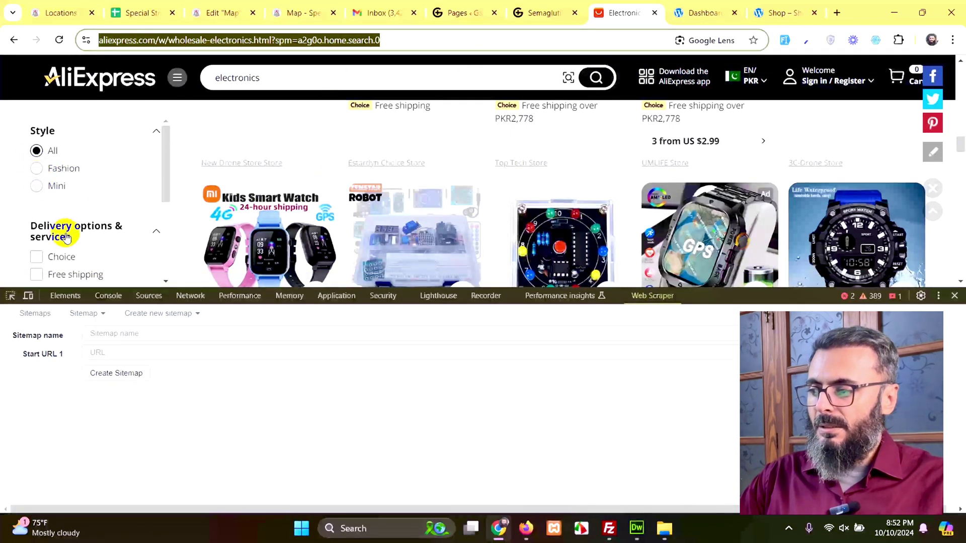
scroll(46, 205, down, 5)
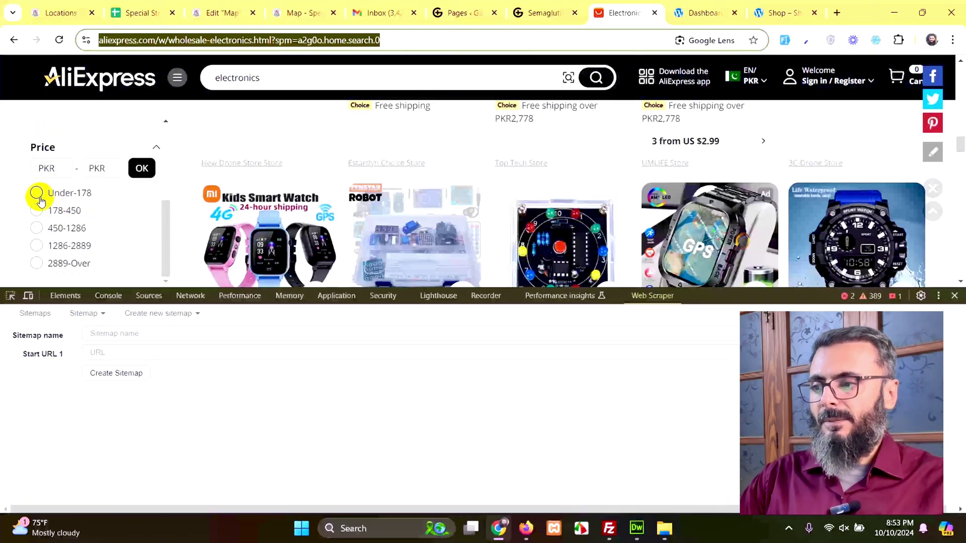
scroll(71, 216, up, 5)
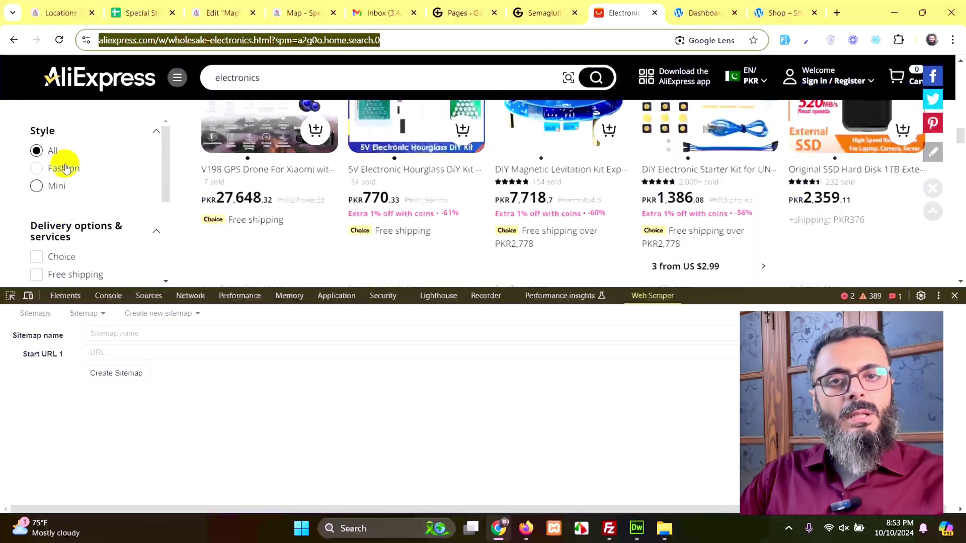
scroll(58, 196, up, 3)
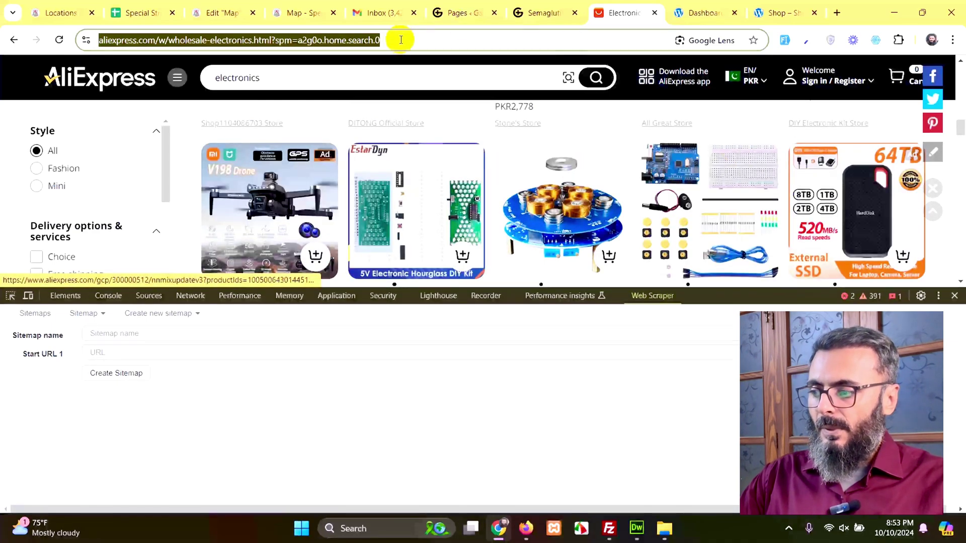
click(339, 41)
right_click(339, 41)
click(405, 157)
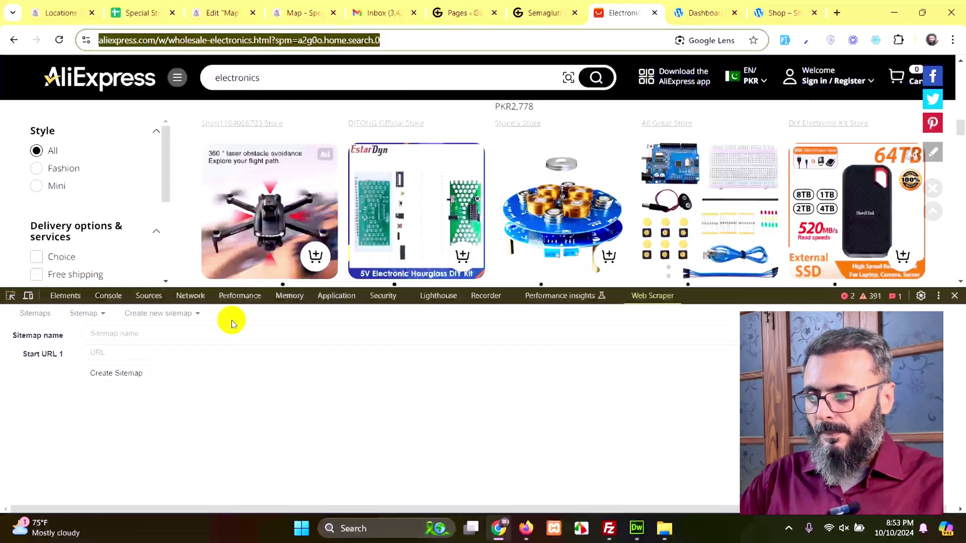
- Paste the results URL as Start URL and name the sitemap 'aliexpress'
click(153, 352)
right_click(153, 352)
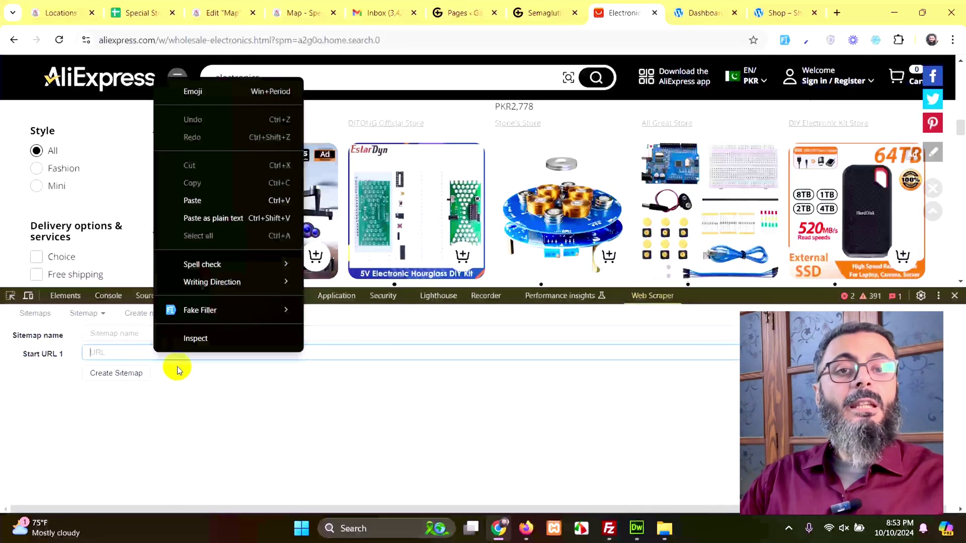
click(211, 201)
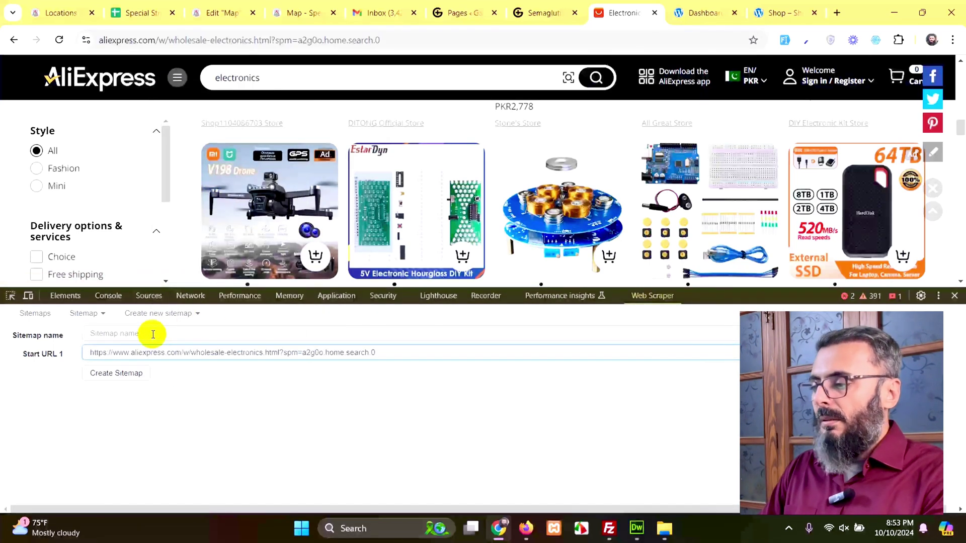
click(153, 334)
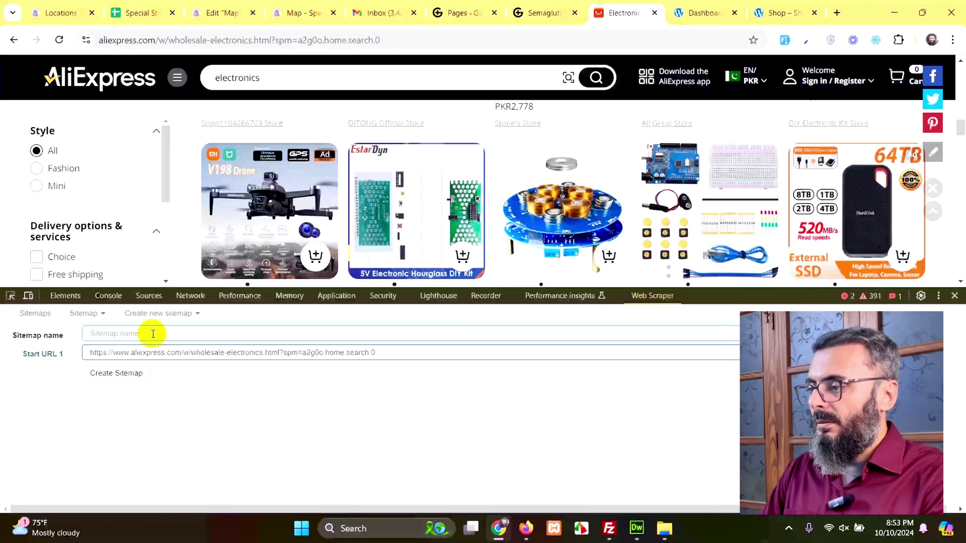
text(aliex)
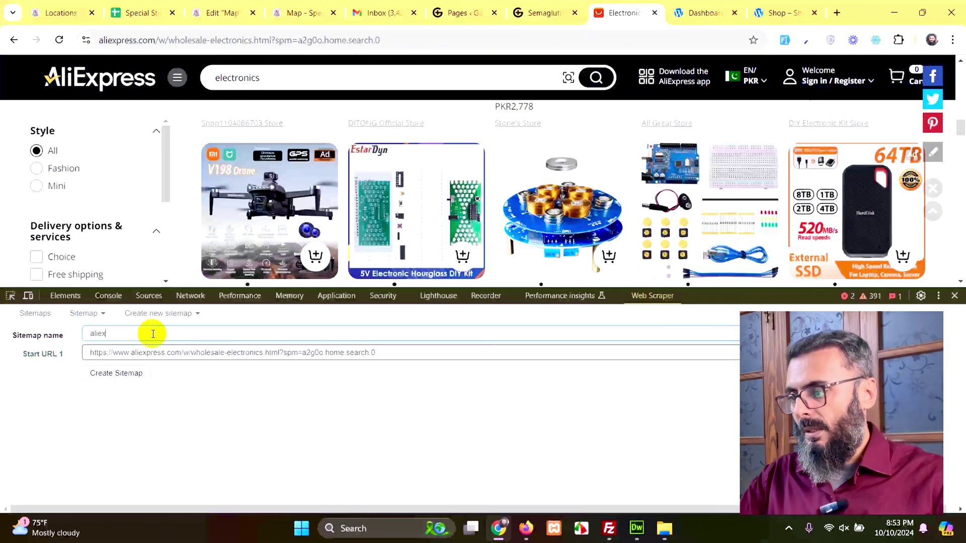
text(press1)
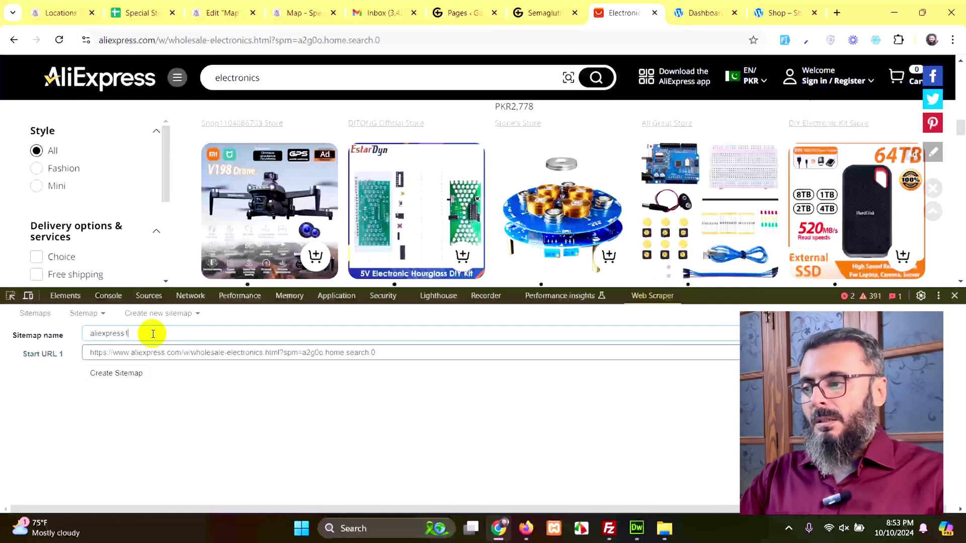
click(103, 373)
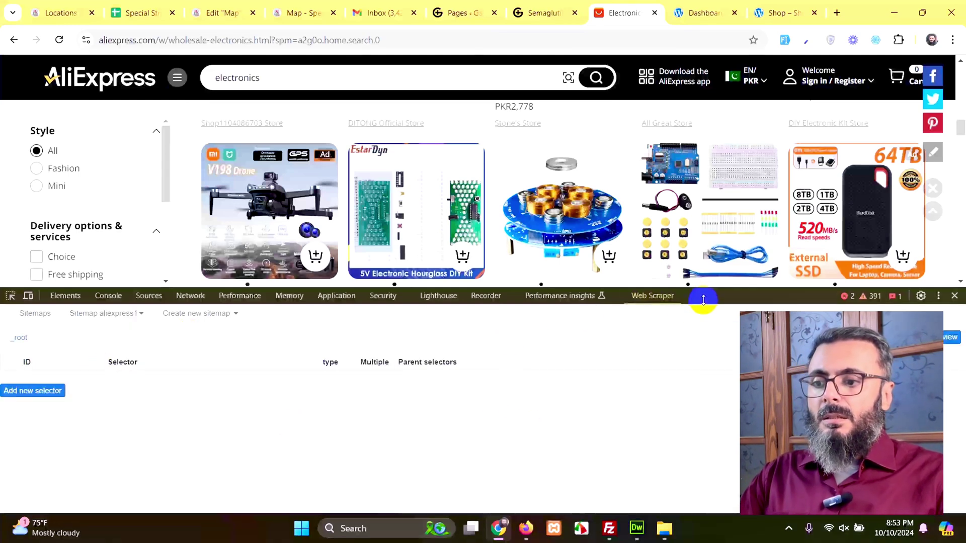
drag(705, 296, 703, 309)
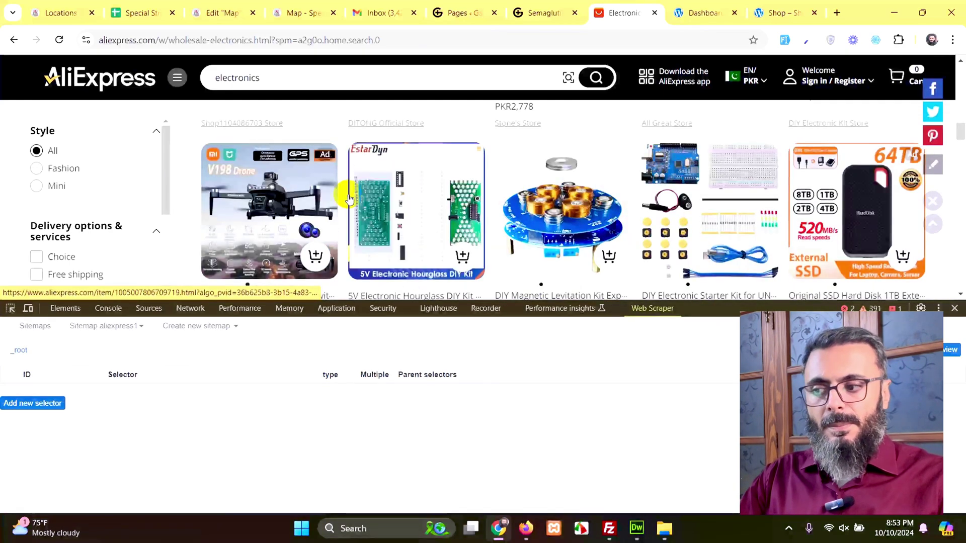
scroll(380, 202, down, 8)
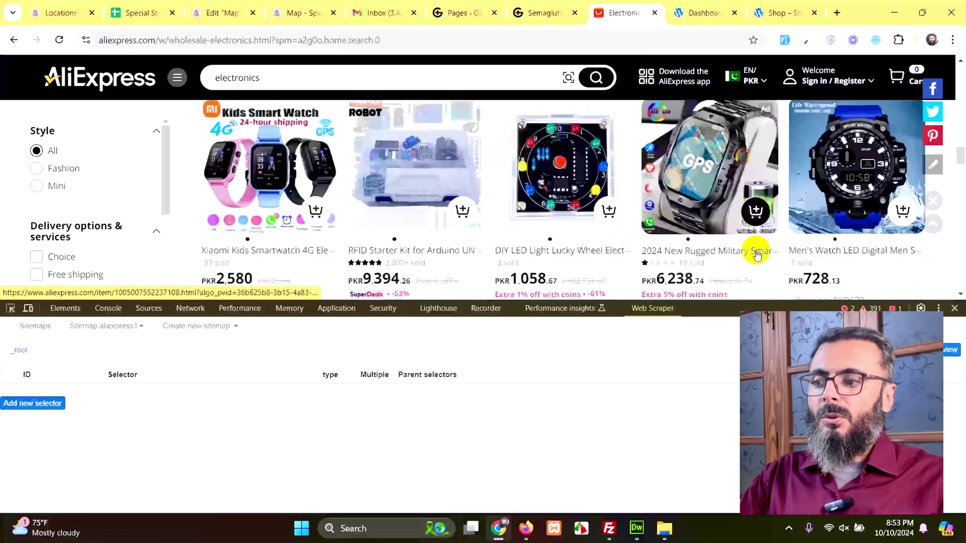
scroll(603, 211, down, 4)
scroll(453, 201, up, 8)
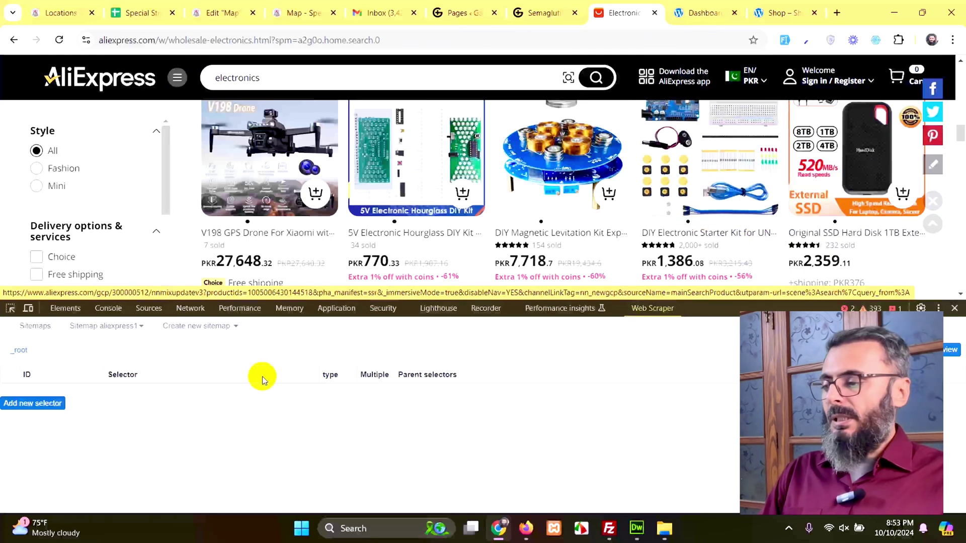
- Add a new selector with Id 'single', type Link, and Multiple enabled
click(32, 404)
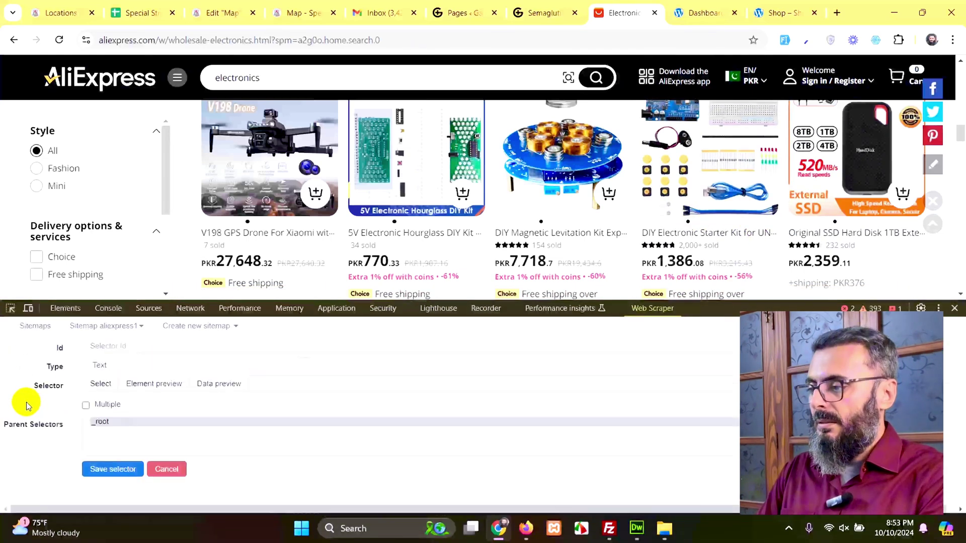
click(163, 346)
text(sins)
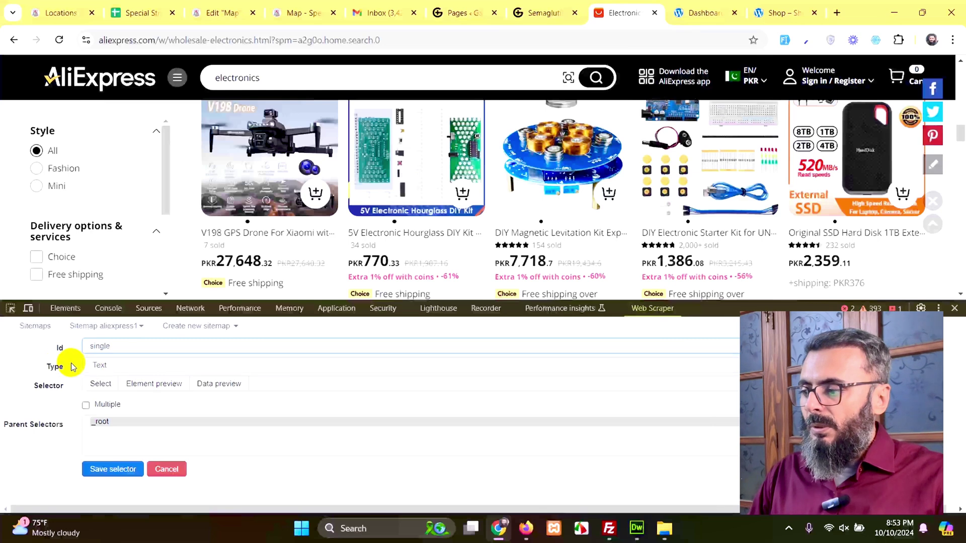
click(114, 366)
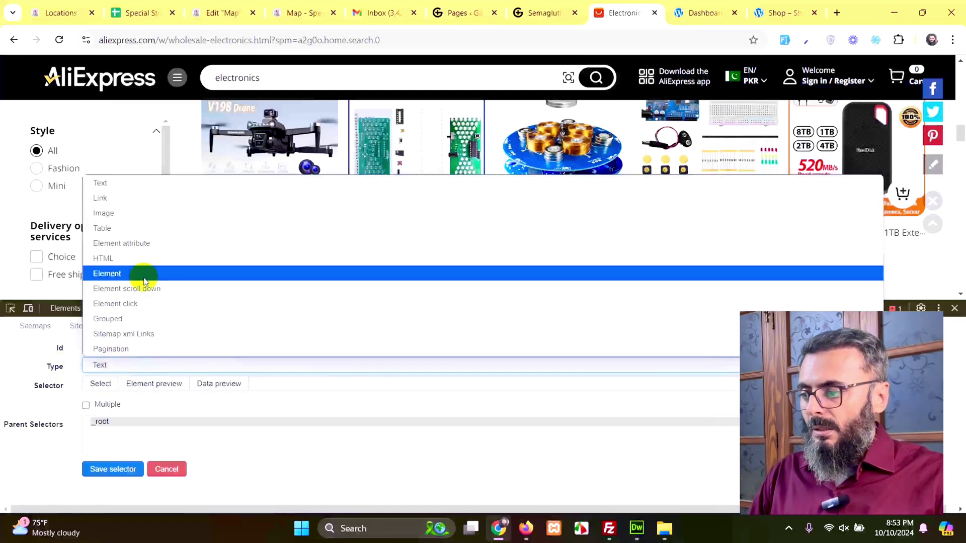
click(129, 198)
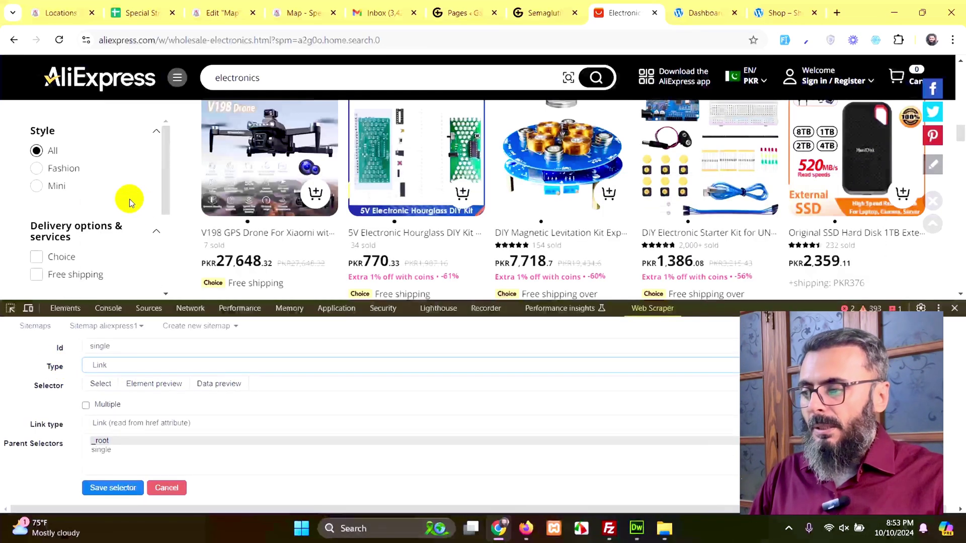
click(86, 406)
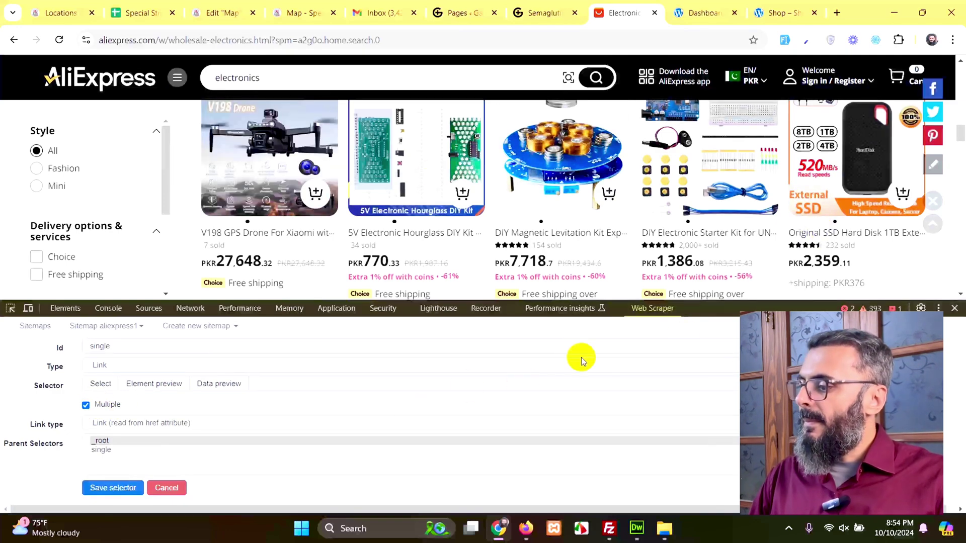
- Select the product cards as the selector's elements and review the data preview
scroll(692, 199, up, 5)
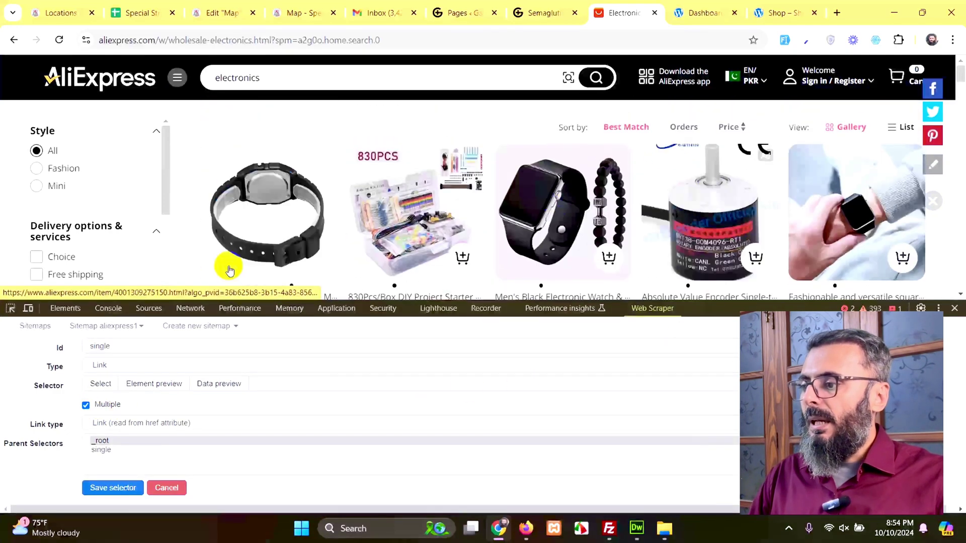
click(102, 384)
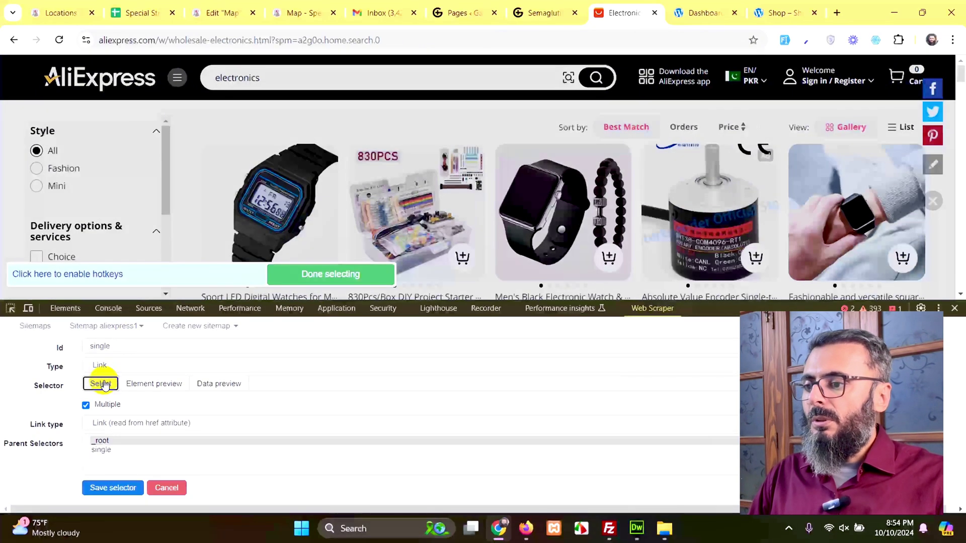
click(302, 196)
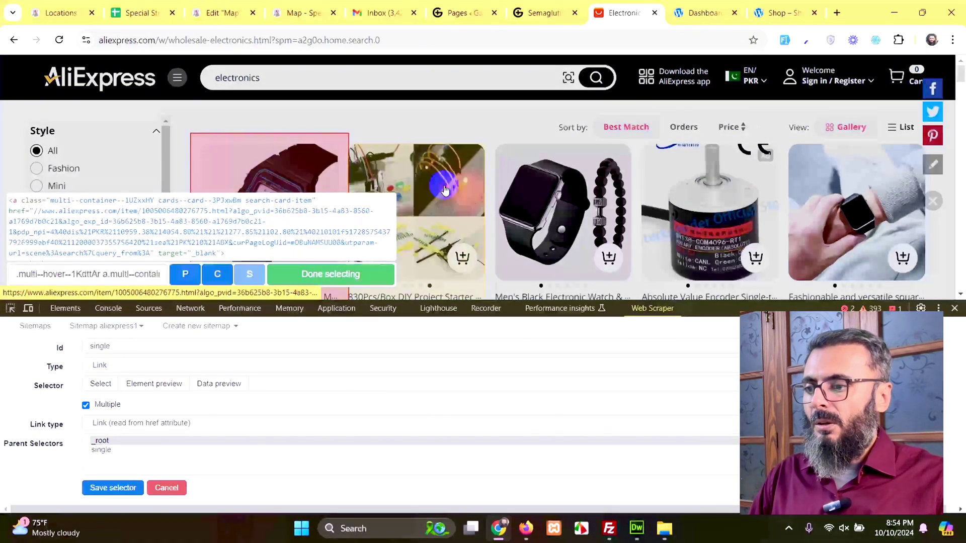
click(442, 184)
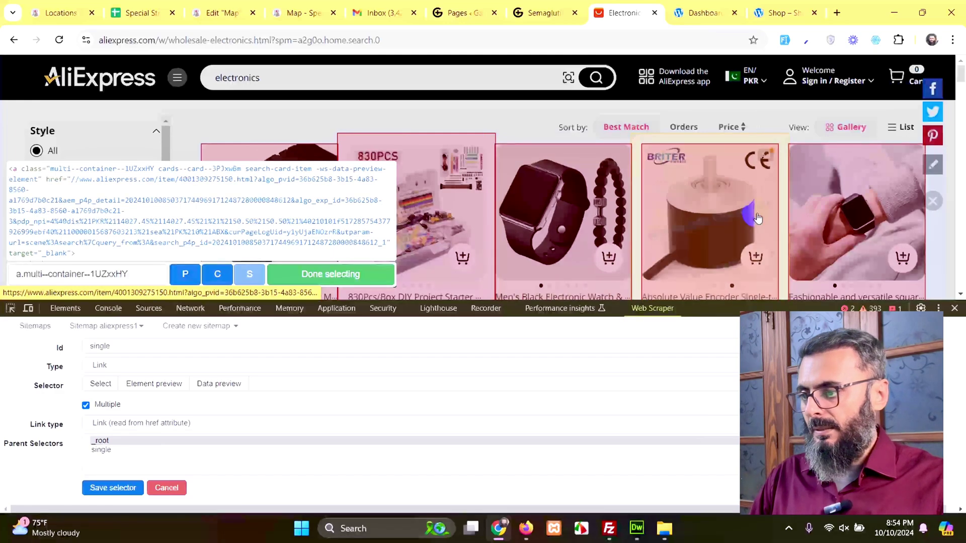
scroll(687, 211, down, 10)
scroll(590, 266, down, 5)
click(328, 275)
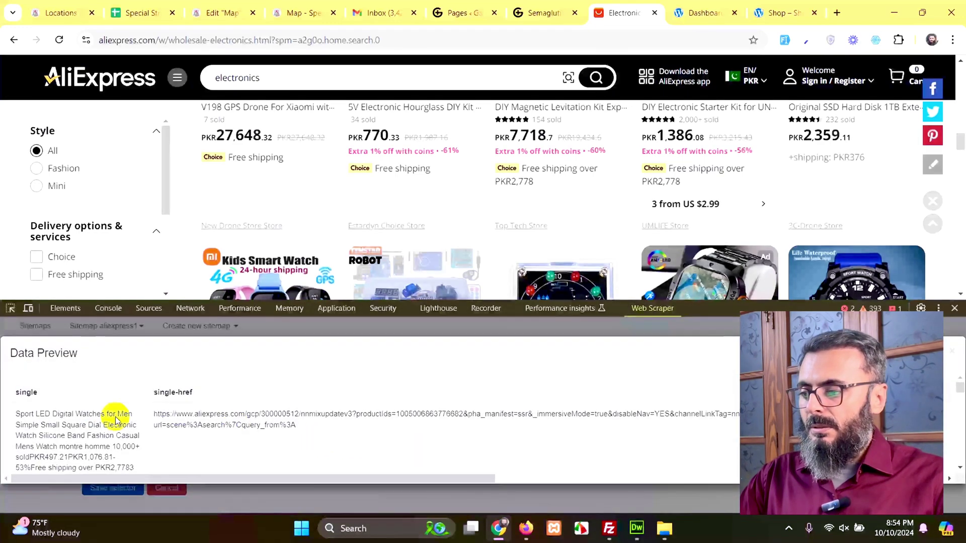
scroll(286, 416, down, 8)
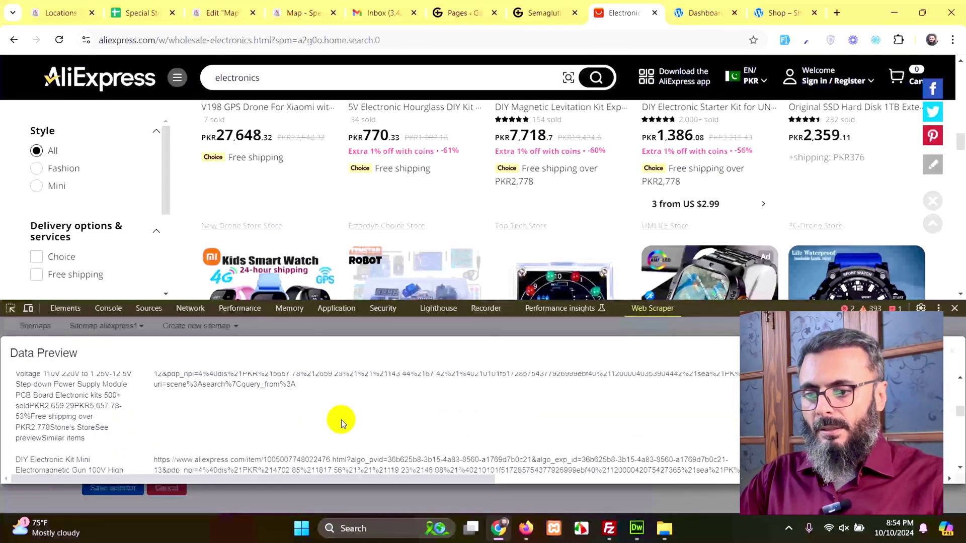
scroll(317, 430, down, 5)
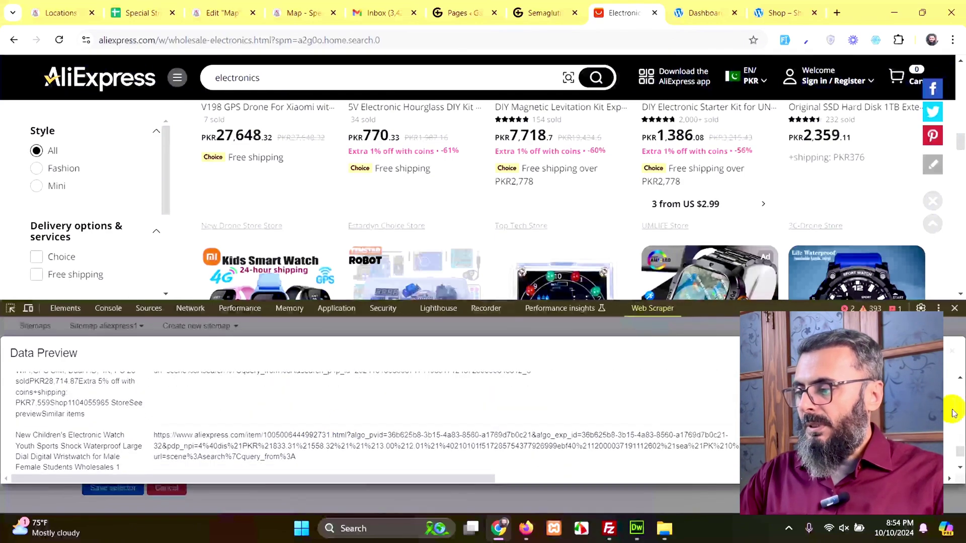
click(949, 352)
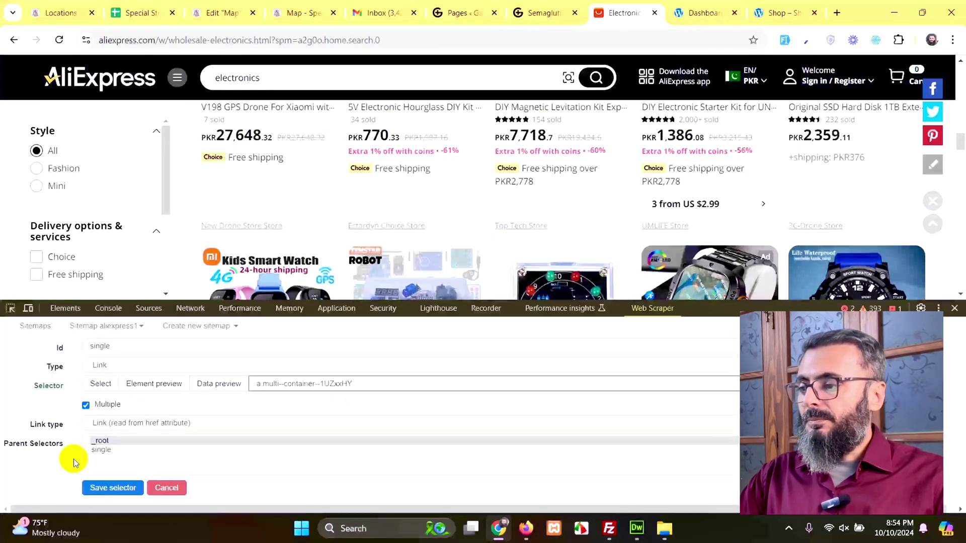
- Save the 'single' Link selector and open its empty child selector list
click(115, 487)
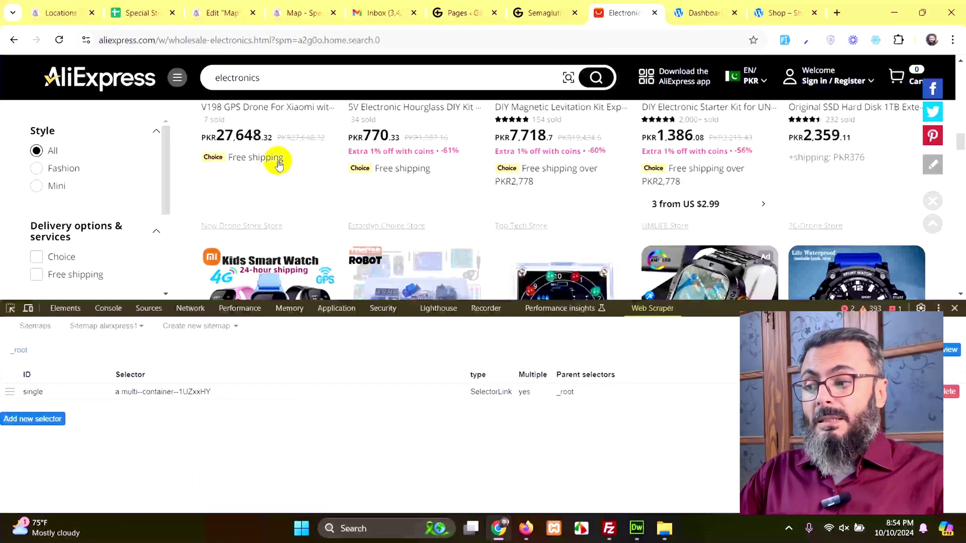
scroll(501, 232, down, 3)
scroll(501, 232, down, 3)
scroll(499, 235, up, 8)
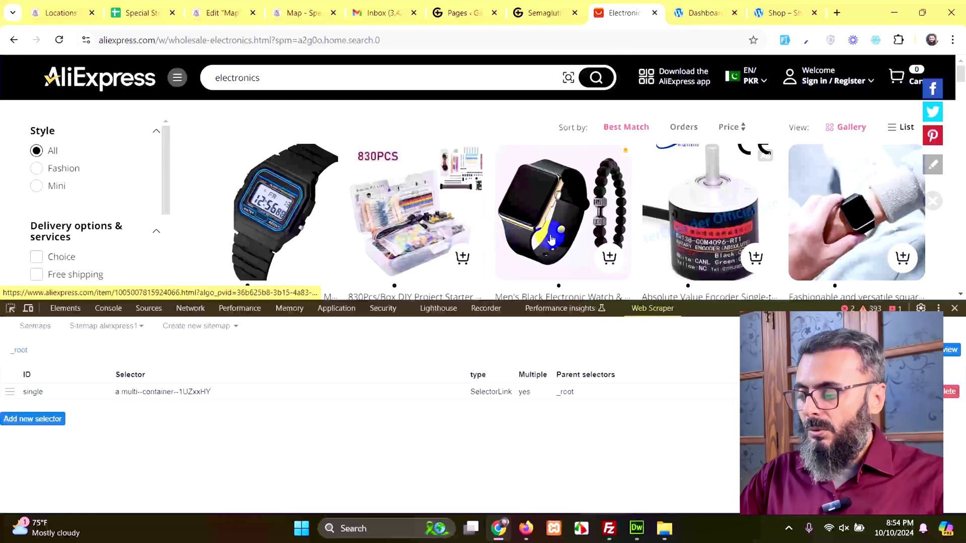
click(44, 393)
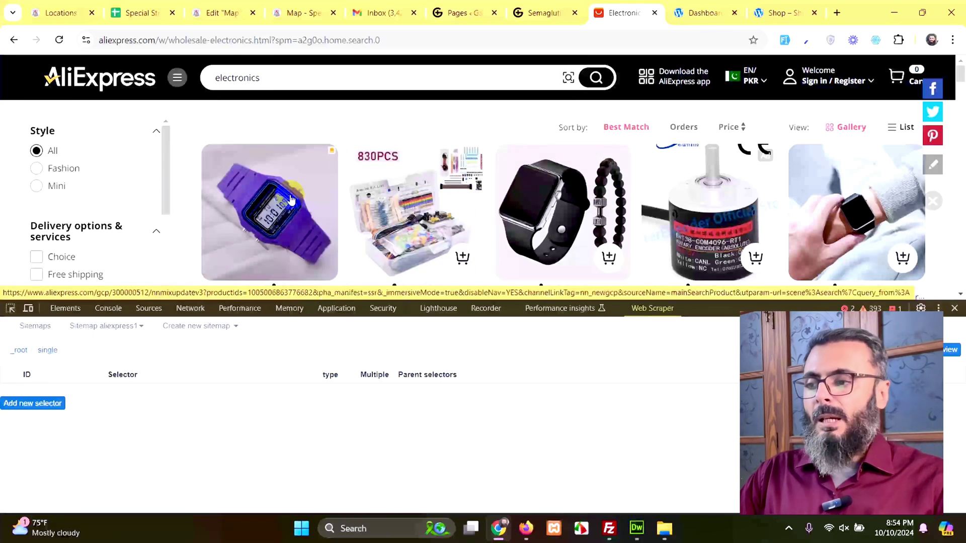
- Open the purple watch product page, copy its address, and close that tab
click(291, 198)
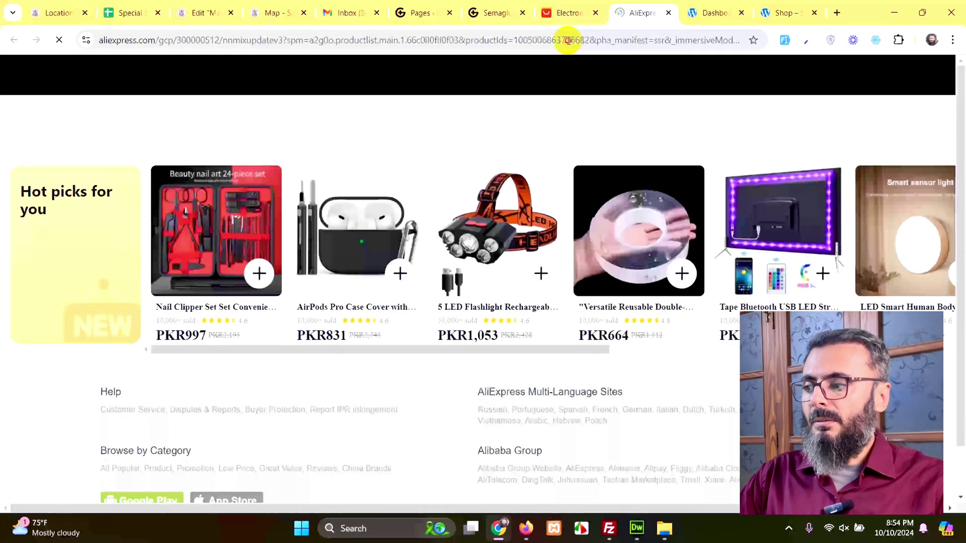
click(566, 43)
right_click(569, 44)
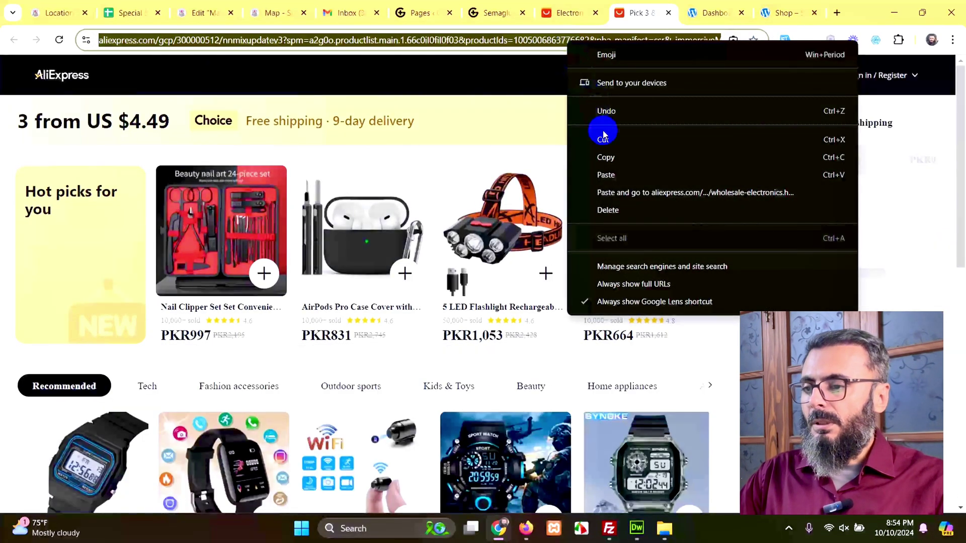
click(610, 152)
scroll(562, 273, down, 6)
scroll(564, 275, up, 6)
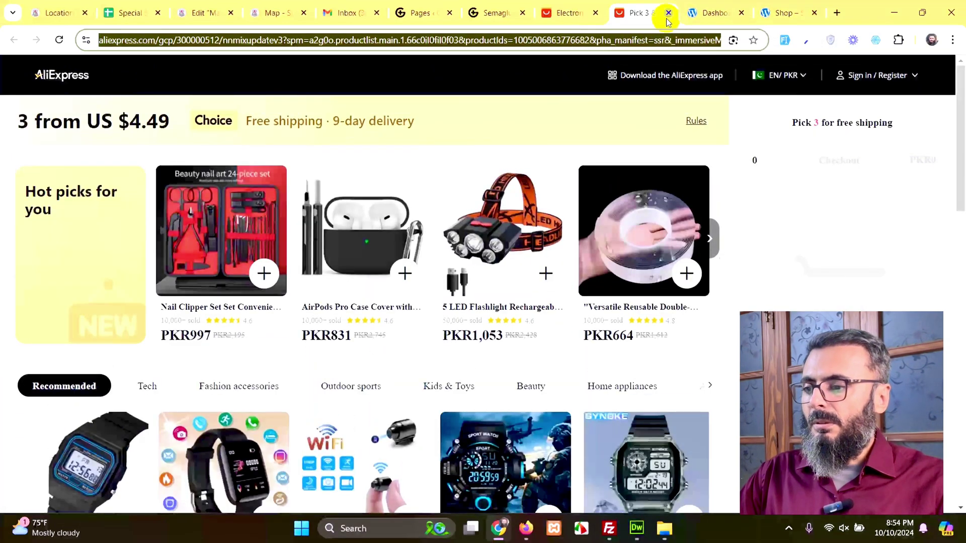
click(668, 13)
- Copy the V168 Mini Drone product page's address
scroll(417, 228, down, 5)
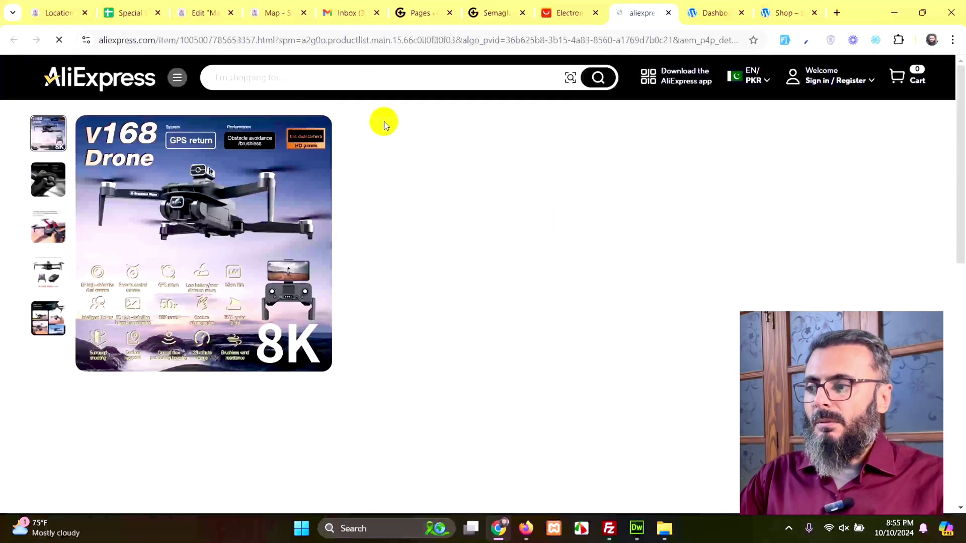
click(313, 41)
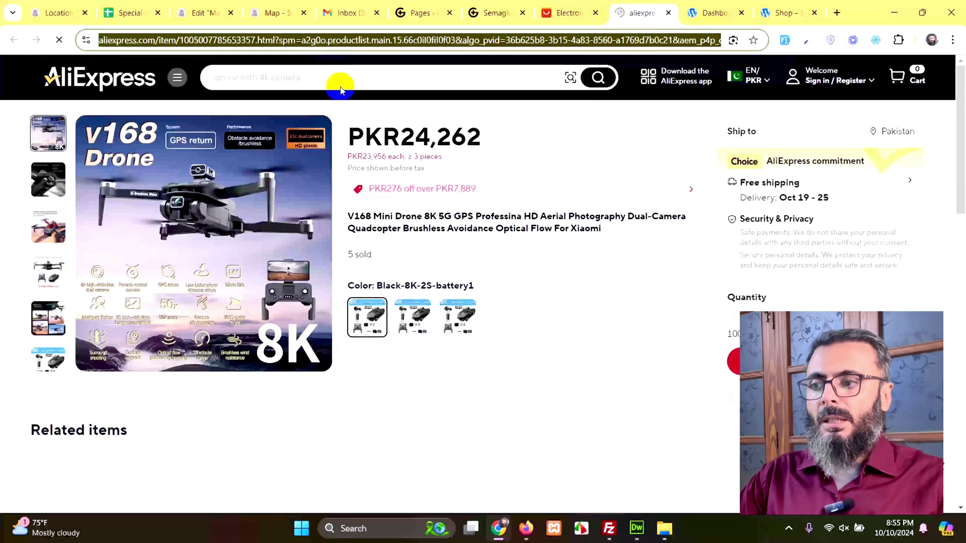
right_click(317, 41)
click(356, 155)
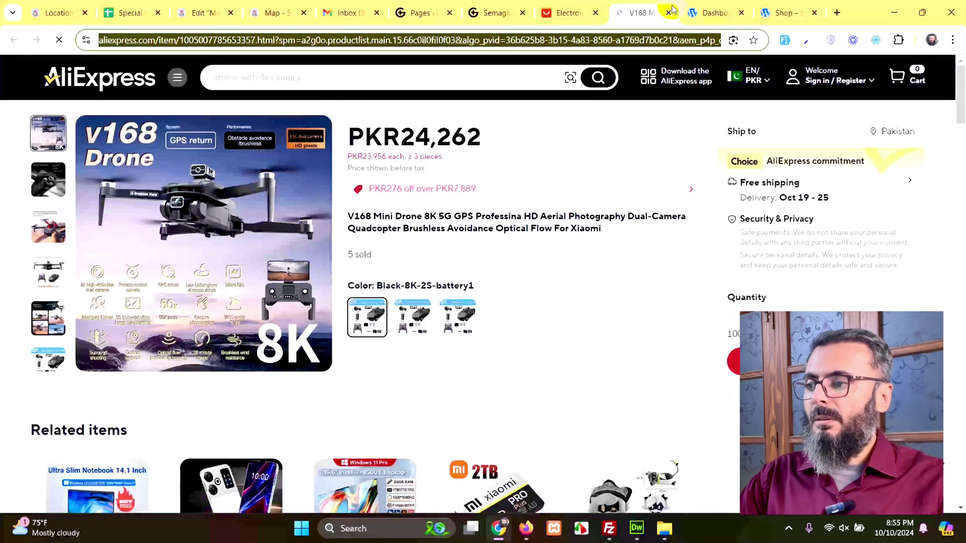
- Load the copied V168 drone page in the results tab and open the 'single' selector's children
click(564, 18)
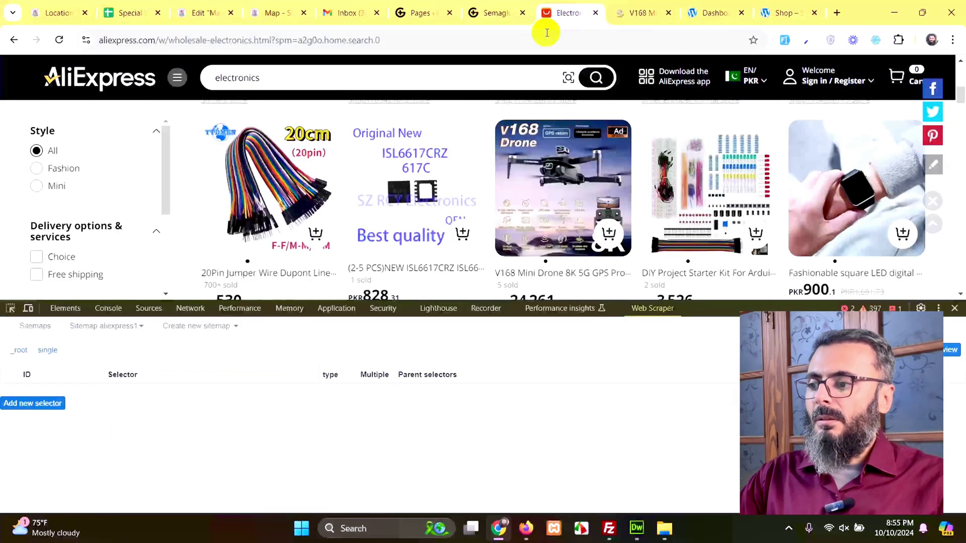
click(375, 40)
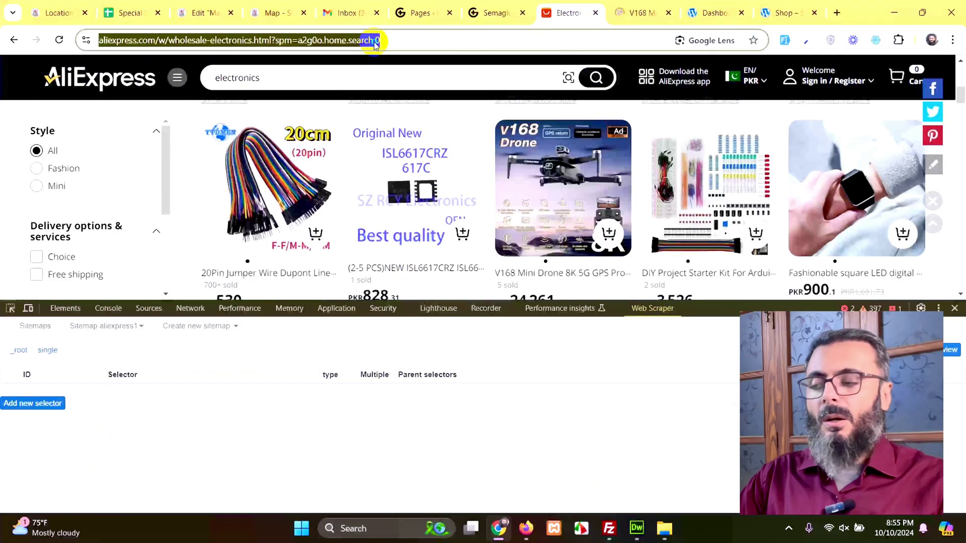
right_click(375, 41)
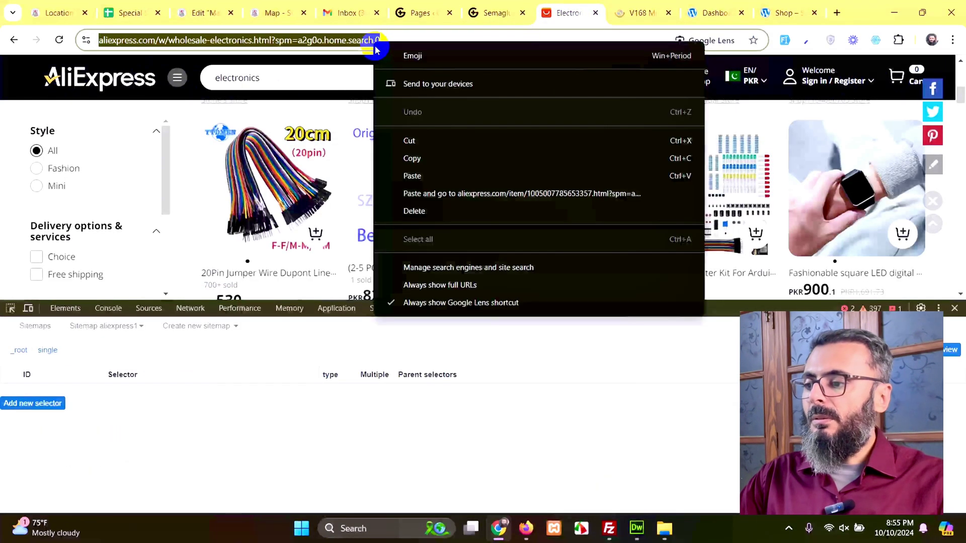
click(427, 194)
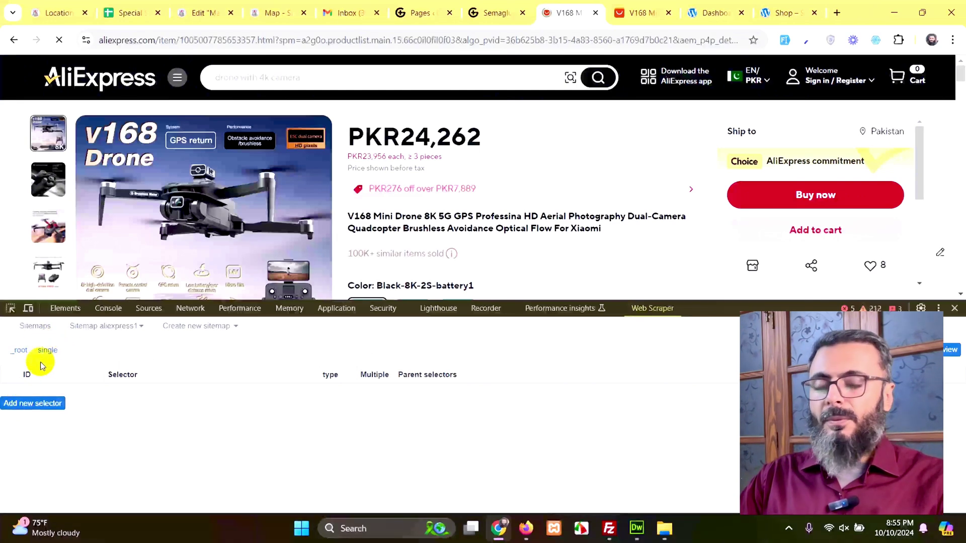
click(21, 352)
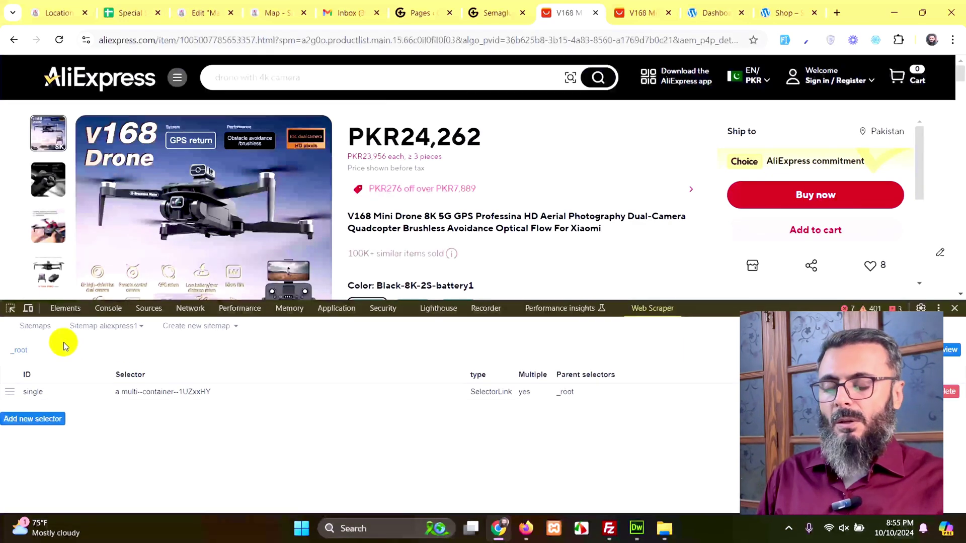
click(47, 395)
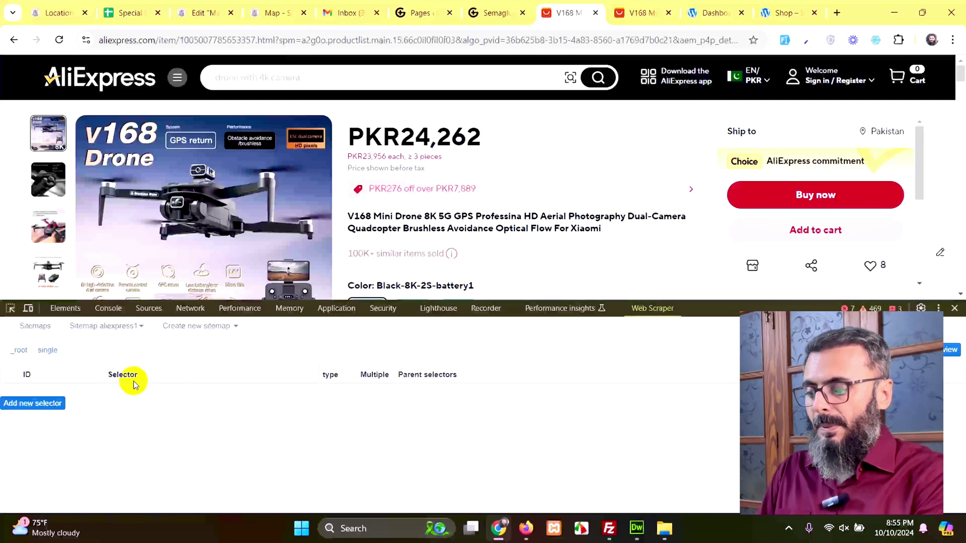
- Add a new selector under single with id 'tite', keeping the Text type
click(43, 408)
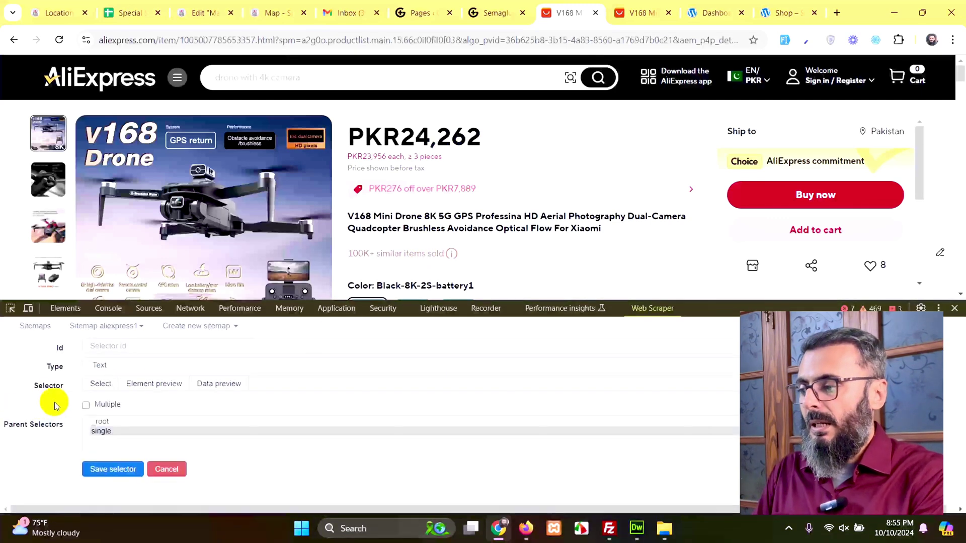
click(156, 347)
text(tile)
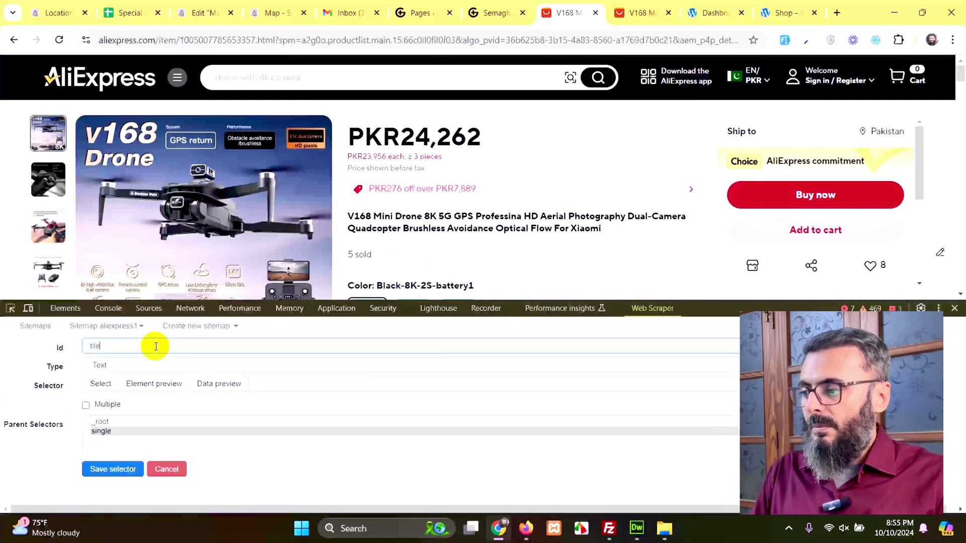
text(l)
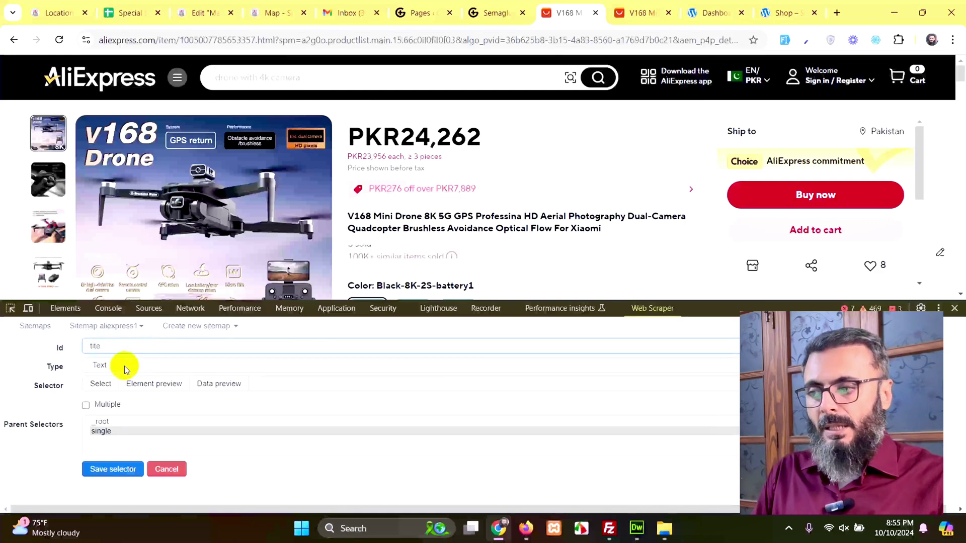
click(100, 366)
click(101, 366)
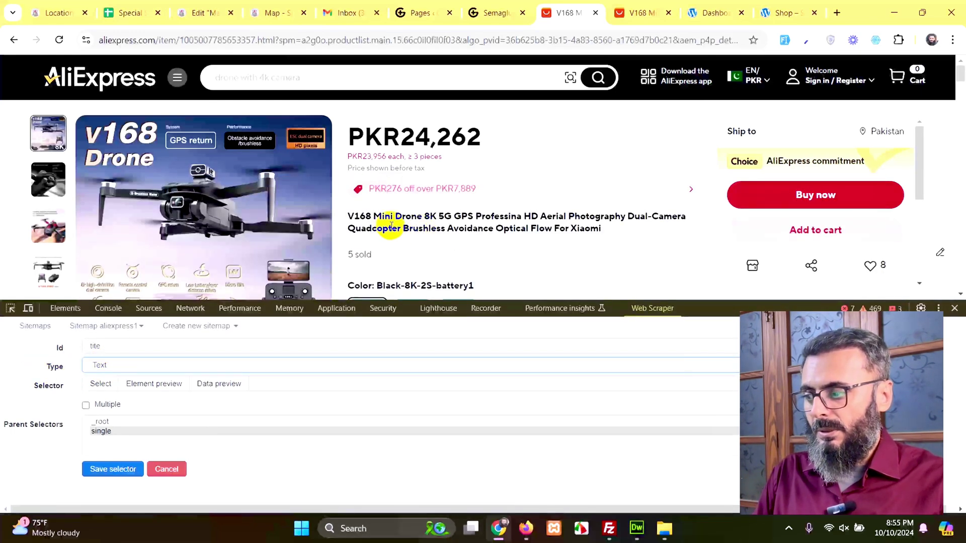
- Target the product title h1, check the data preview, and save the selector
drag(378, 216, 442, 232)
click(371, 286)
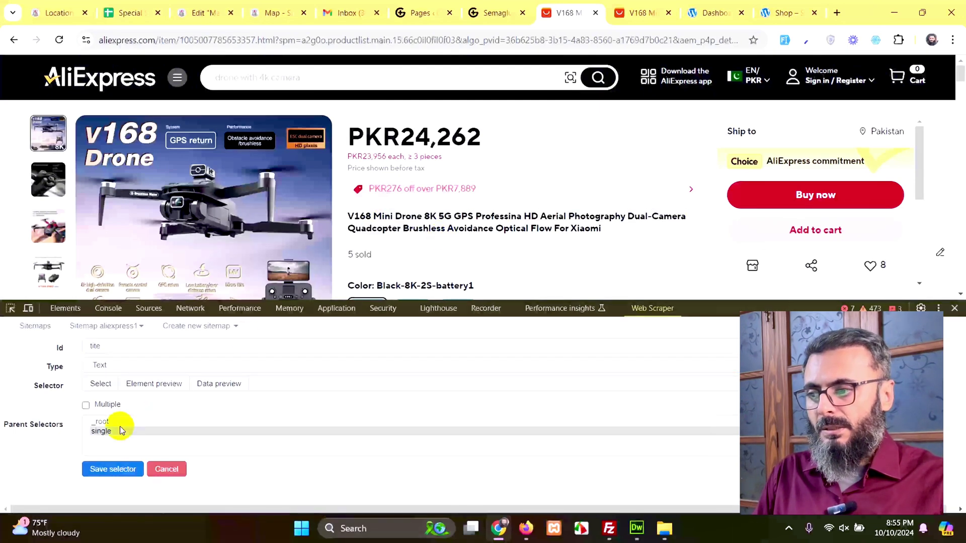
click(101, 385)
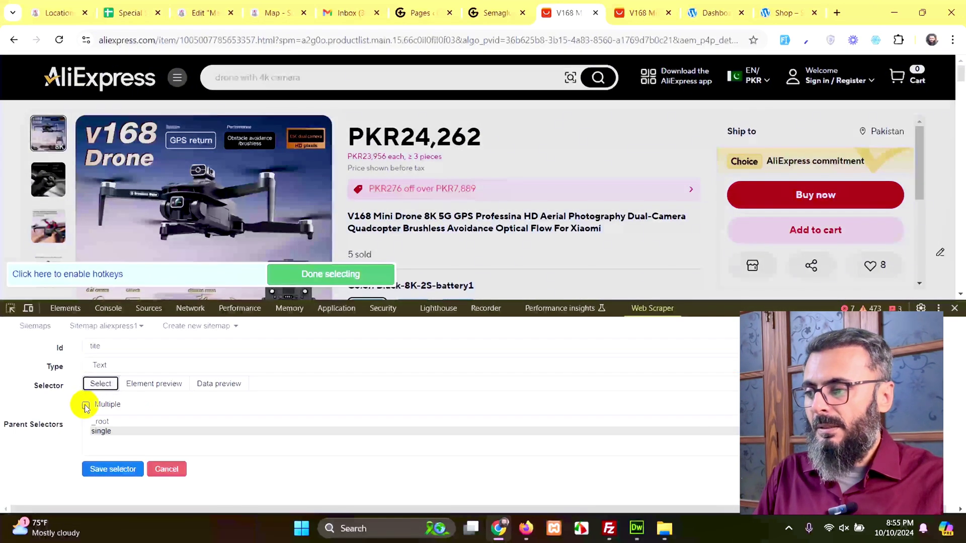
click(422, 224)
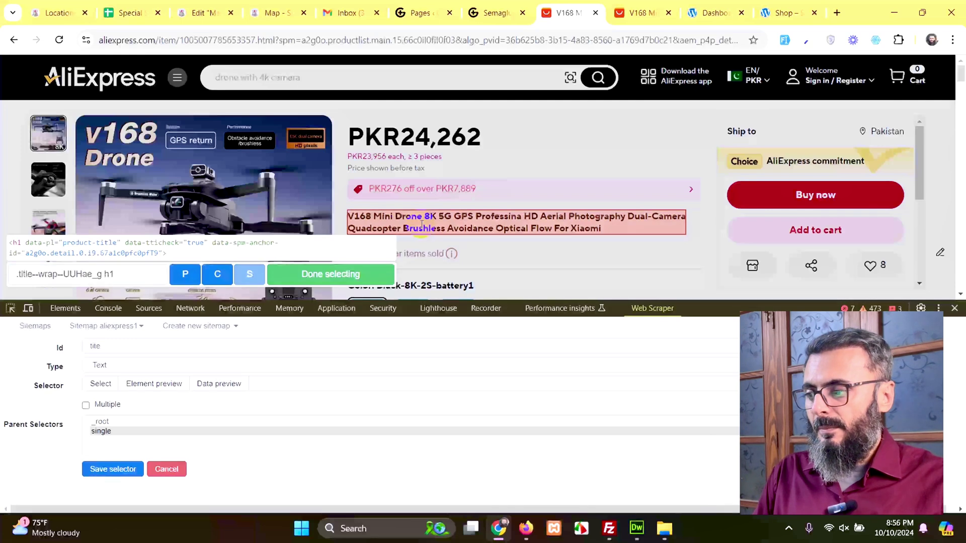
click(299, 280)
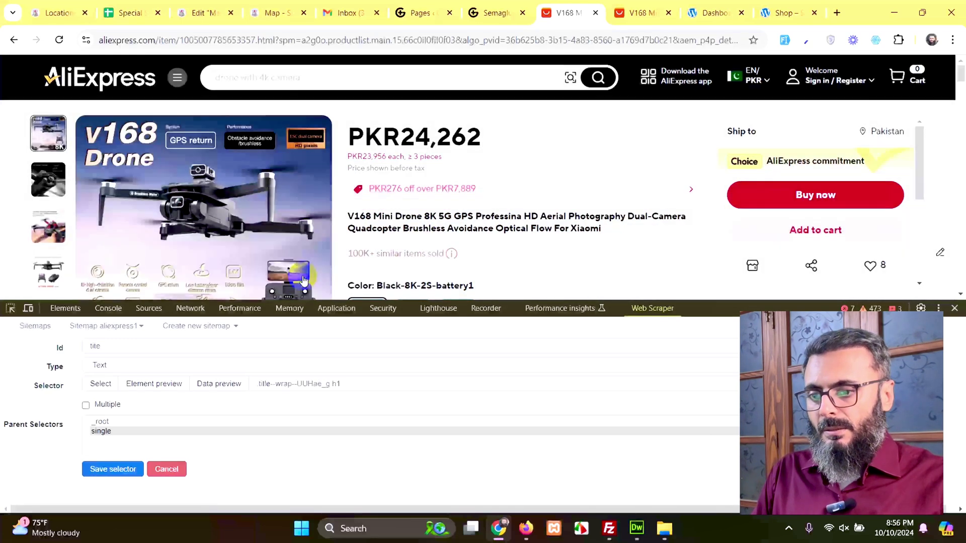
click(215, 390)
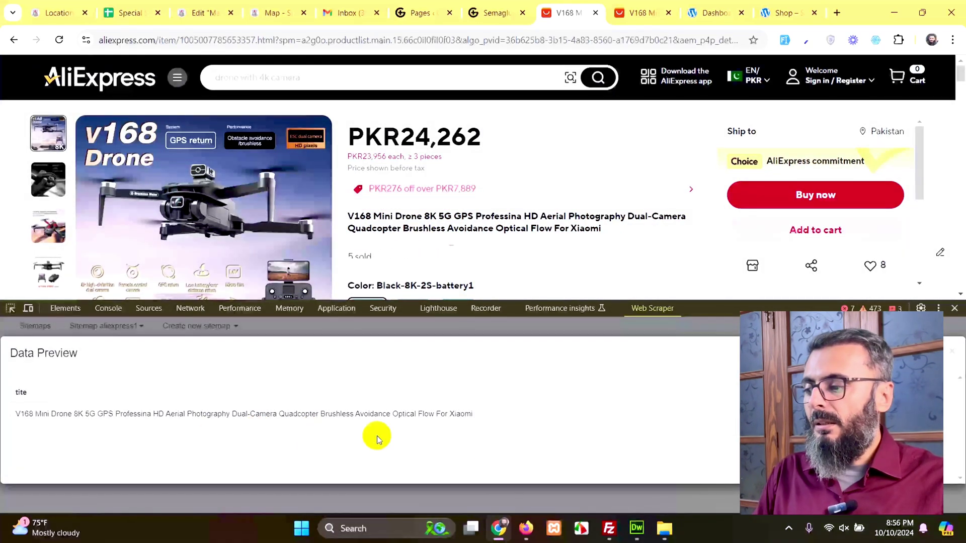
click(951, 353)
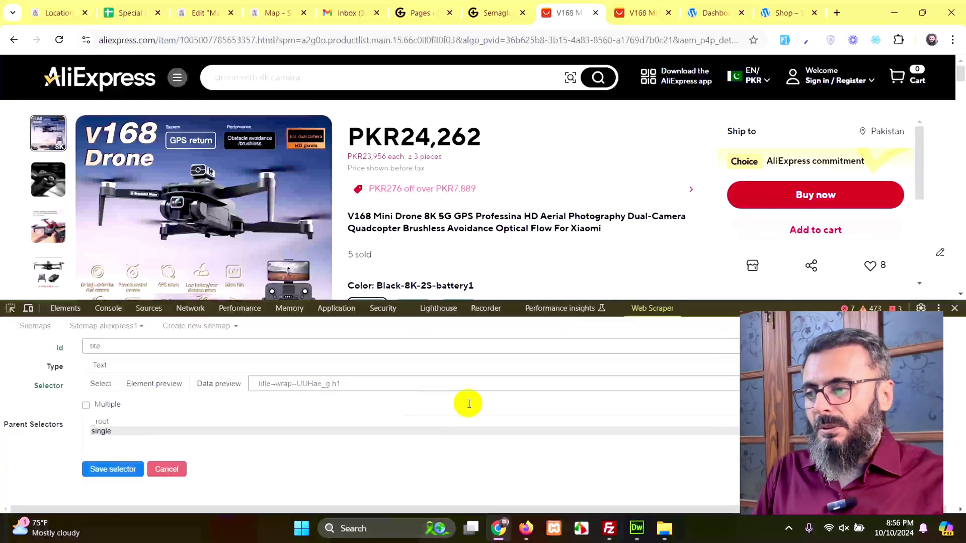
click(113, 468)
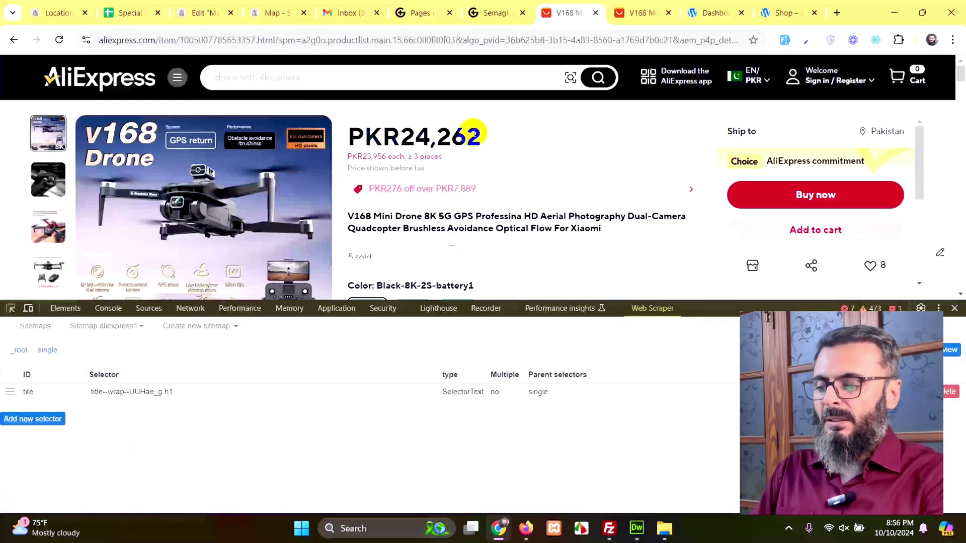
- Add a Text selector 'price' targeting the PKR24,262 price and save it
click(20, 419)
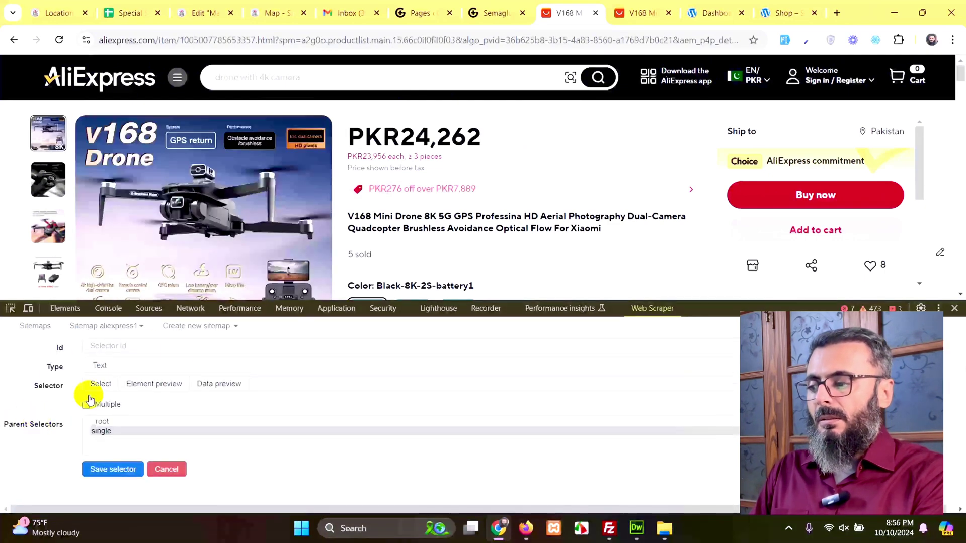
click(181, 349)
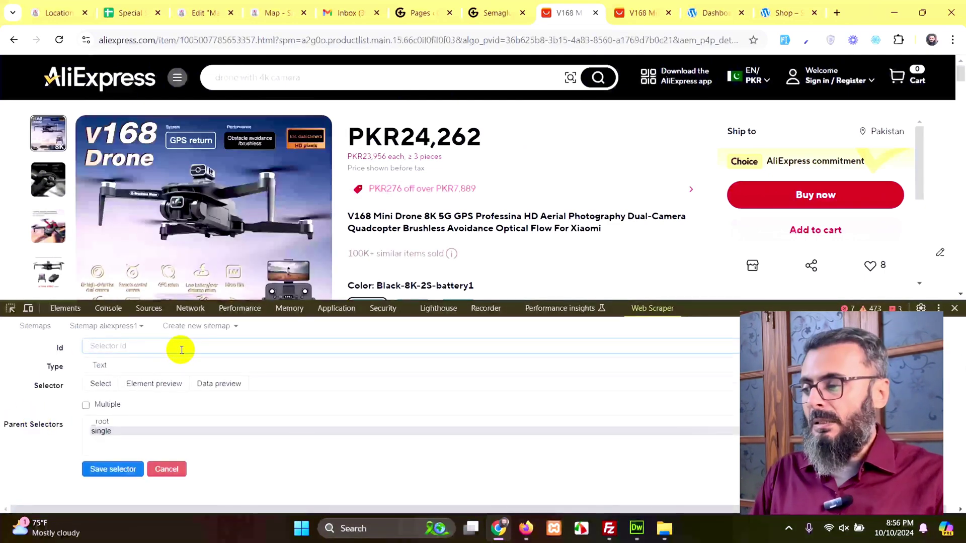
text(price)
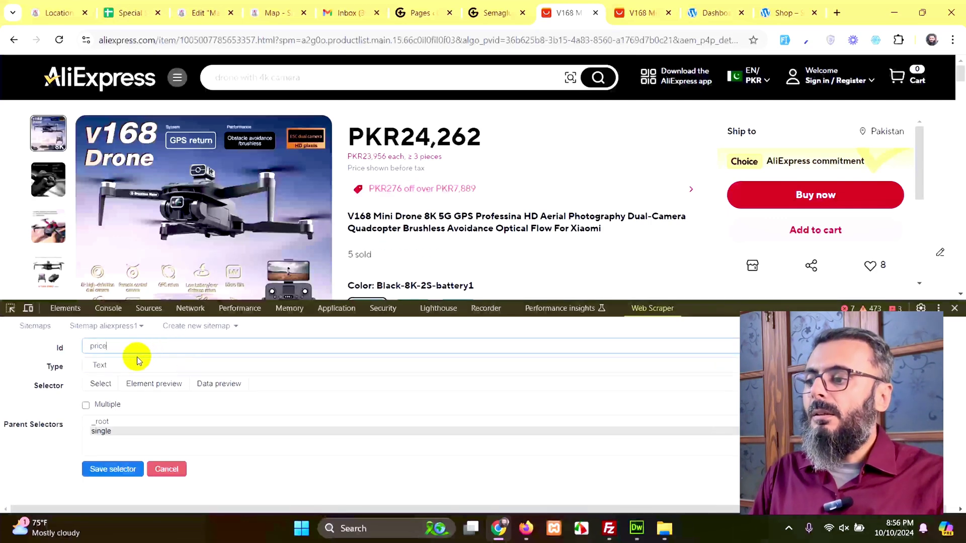
click(99, 384)
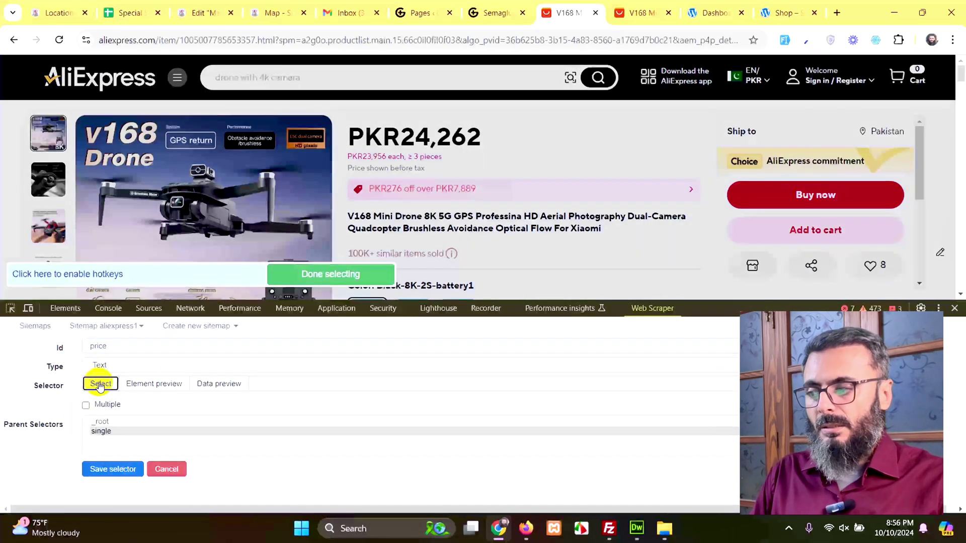
click(423, 134)
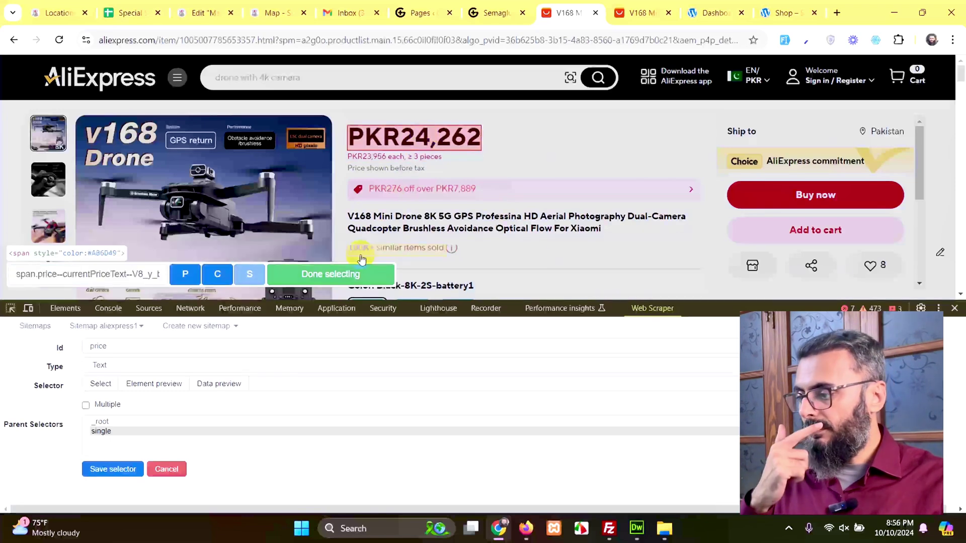
click(356, 271)
click(104, 470)
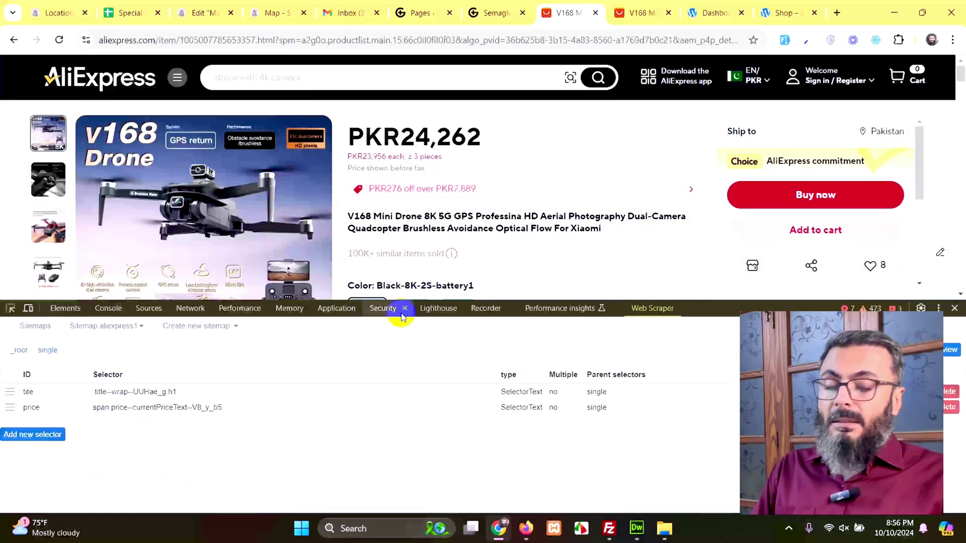
- Create a new selector under single named 'images' with type Image
scroll(462, 246, down, 1)
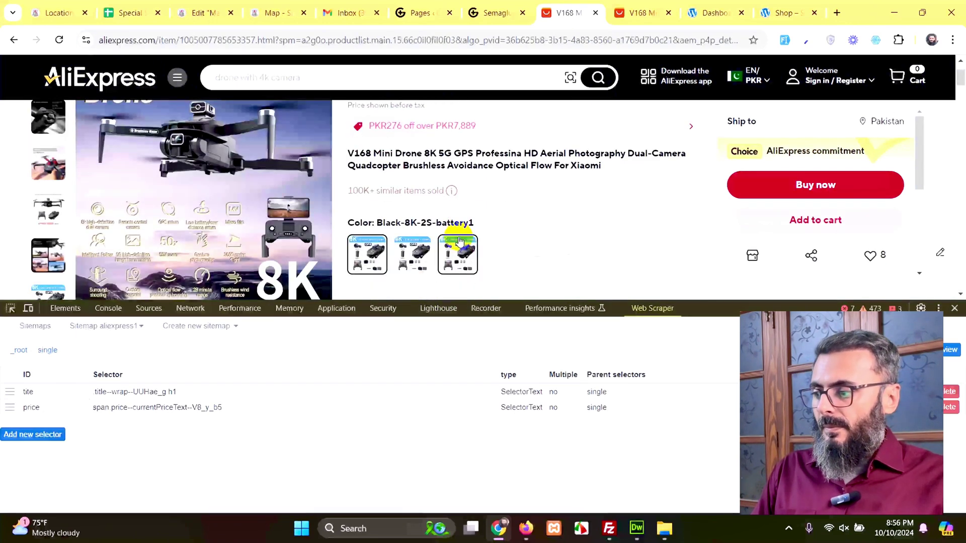
scroll(458, 222, up, 1)
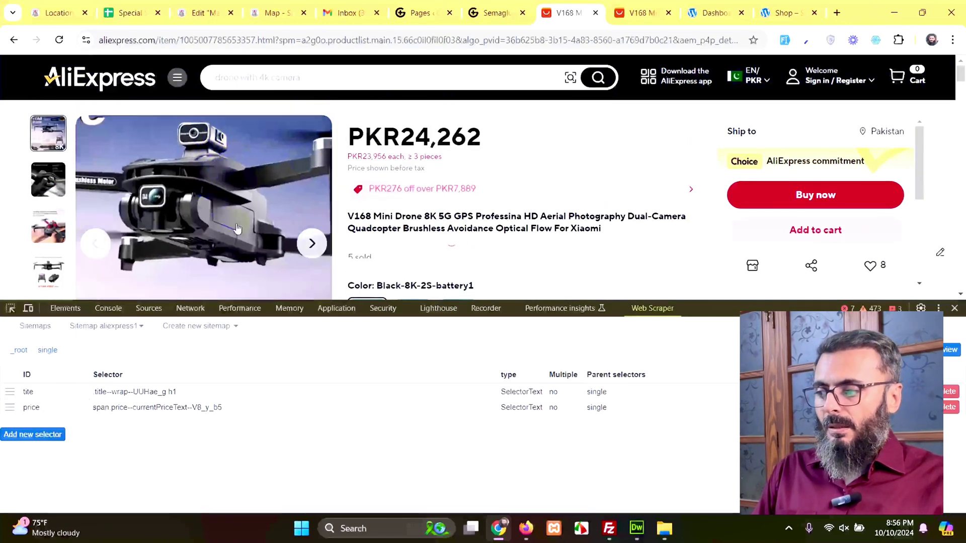
click(43, 436)
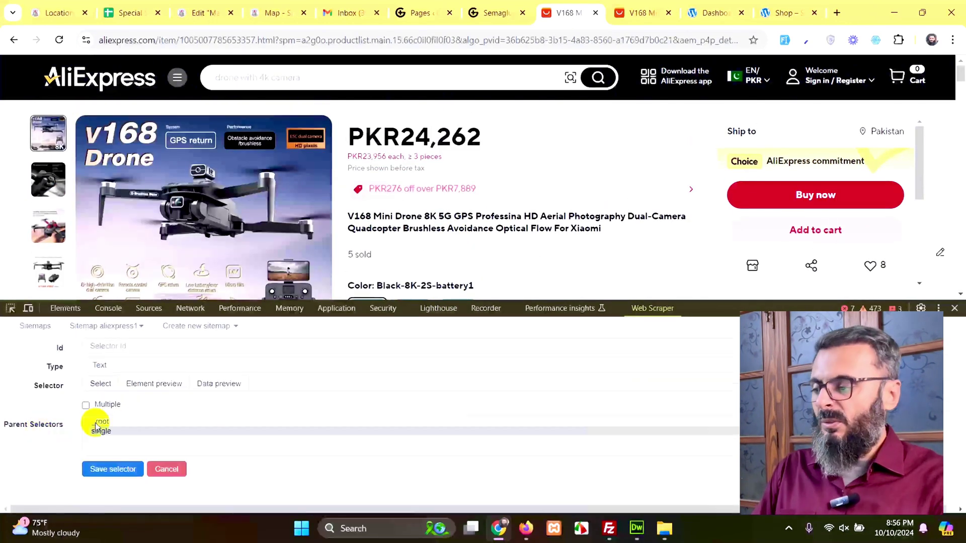
click(231, 349)
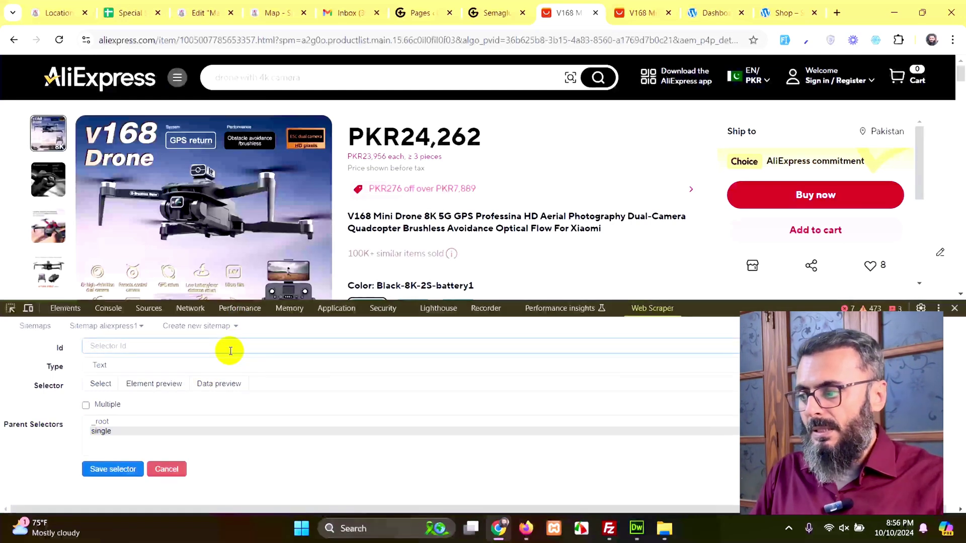
text(image)
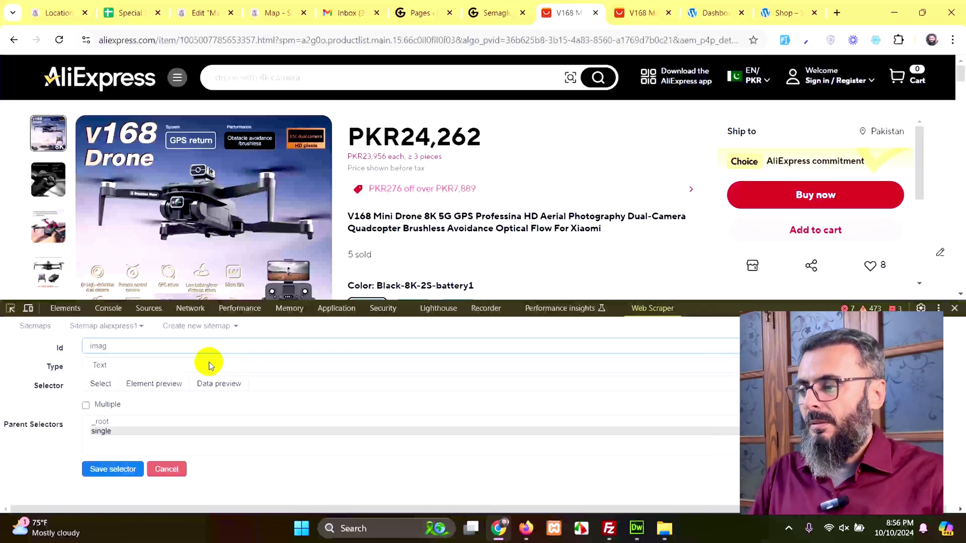
key(BackSpace)
key(BackSpace)
key(BackSpace)
key(BackSpace)
key(BackSpace)
text(i)
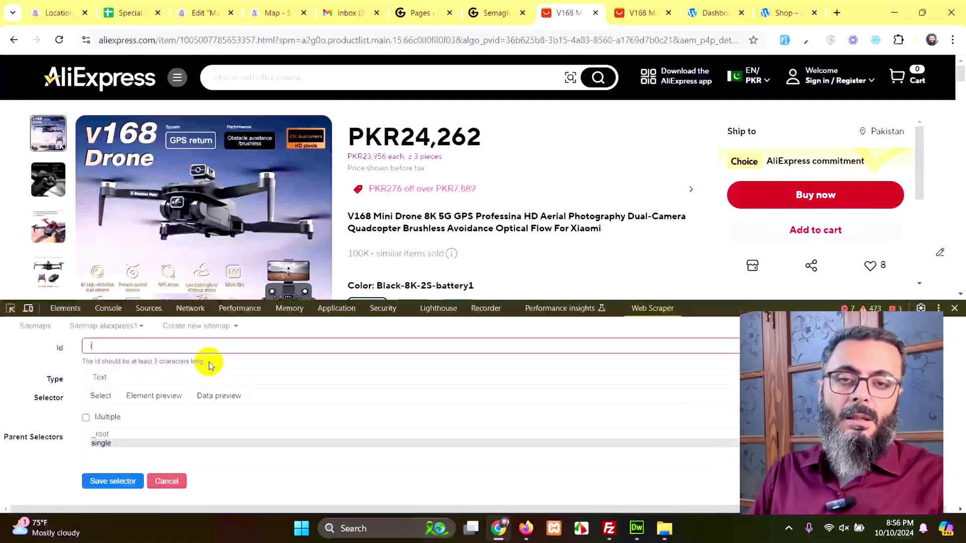
text(mages)
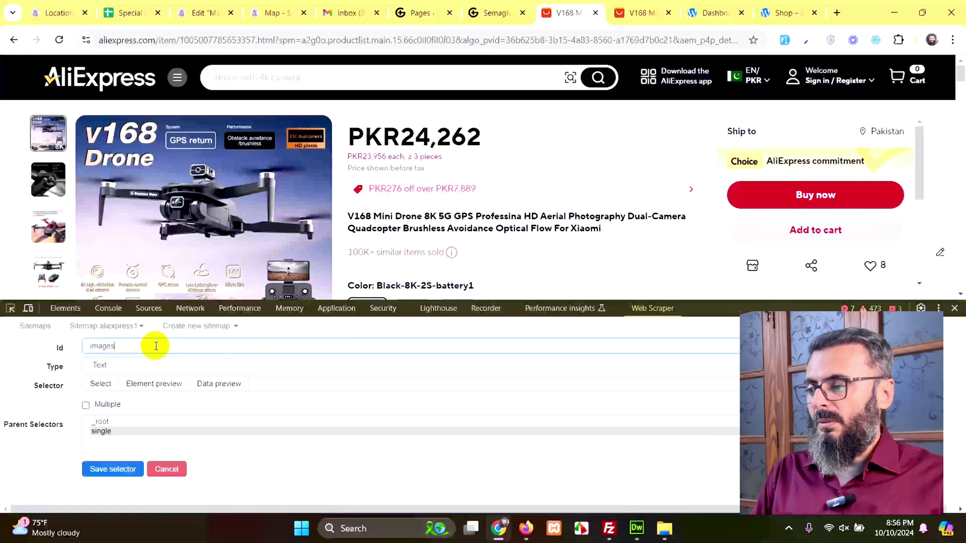
click(100, 367)
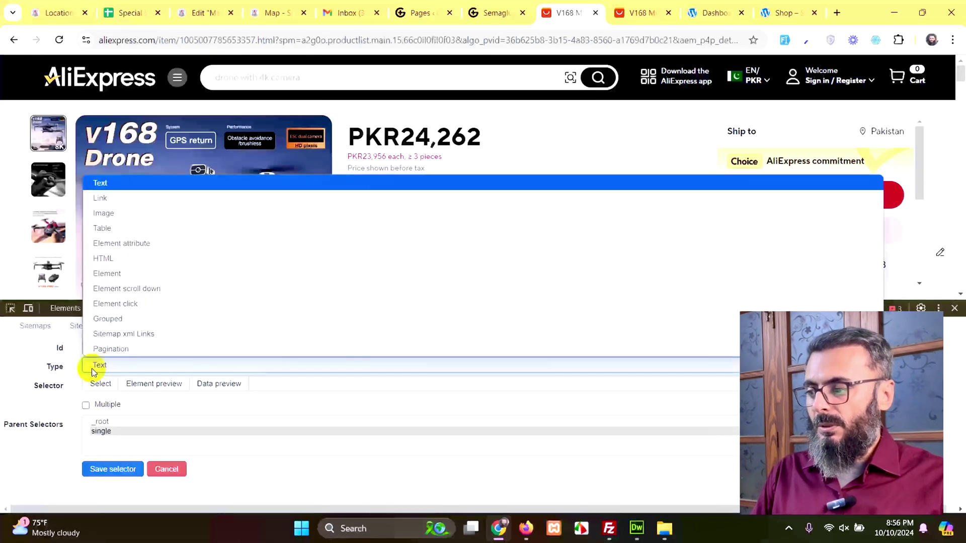
click(135, 213)
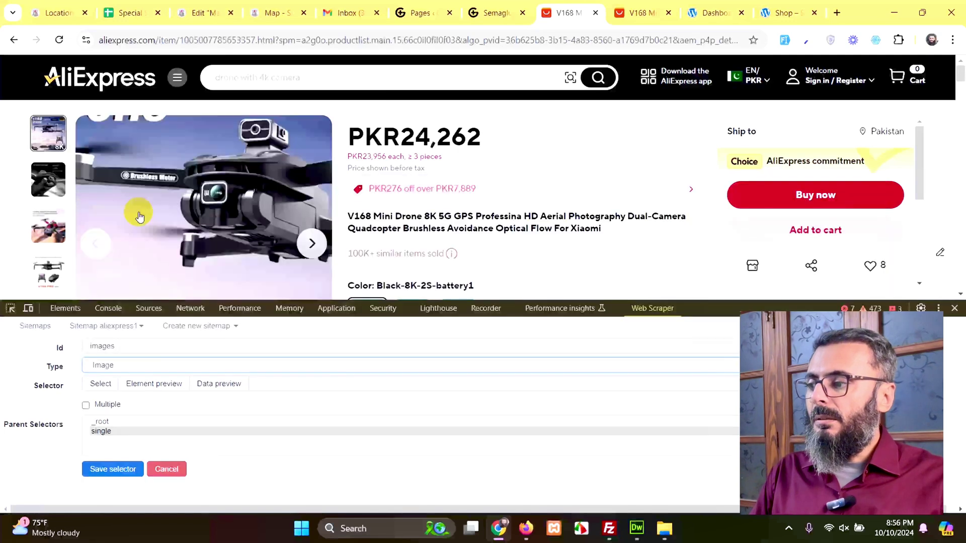
- Target the main product photo, verify its URL in the preview, and save the selector
click(101, 384)
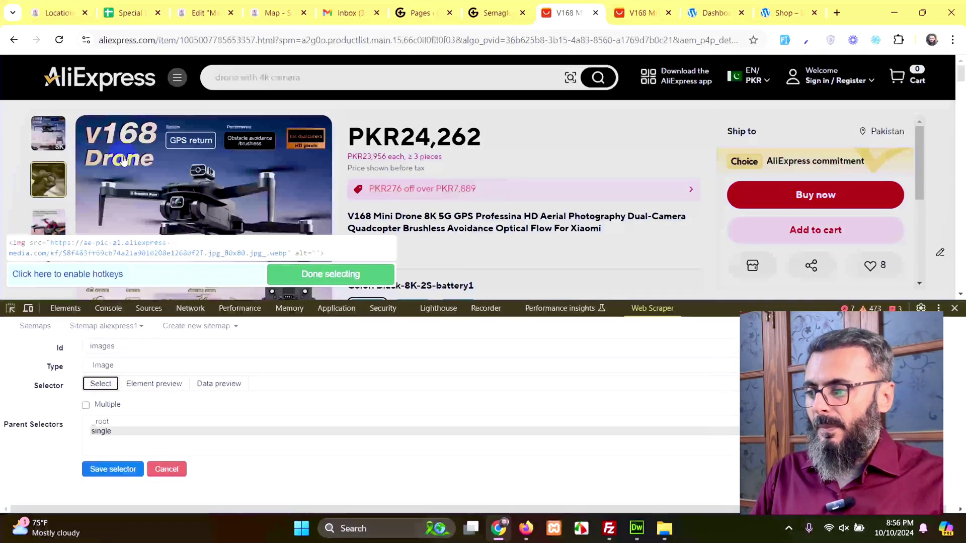
click(177, 184)
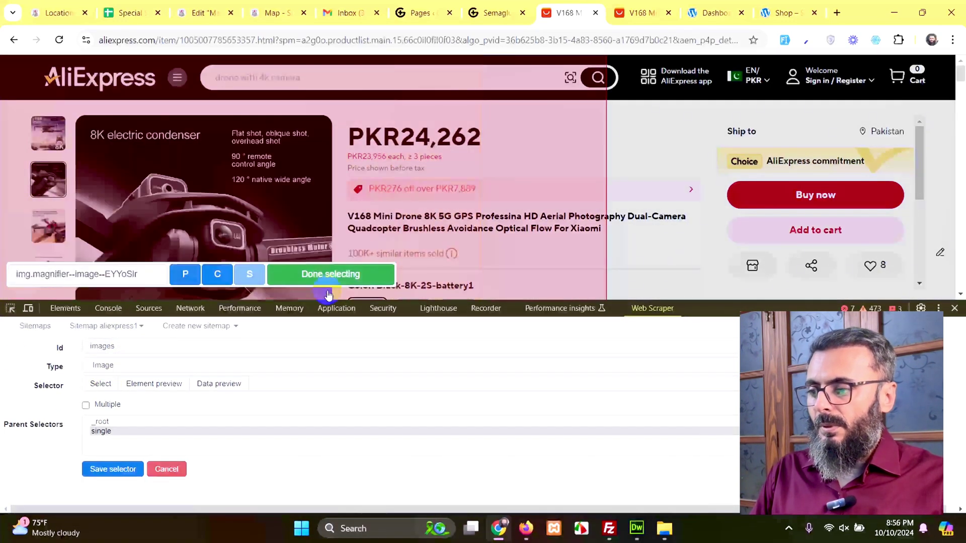
click(314, 274)
click(219, 384)
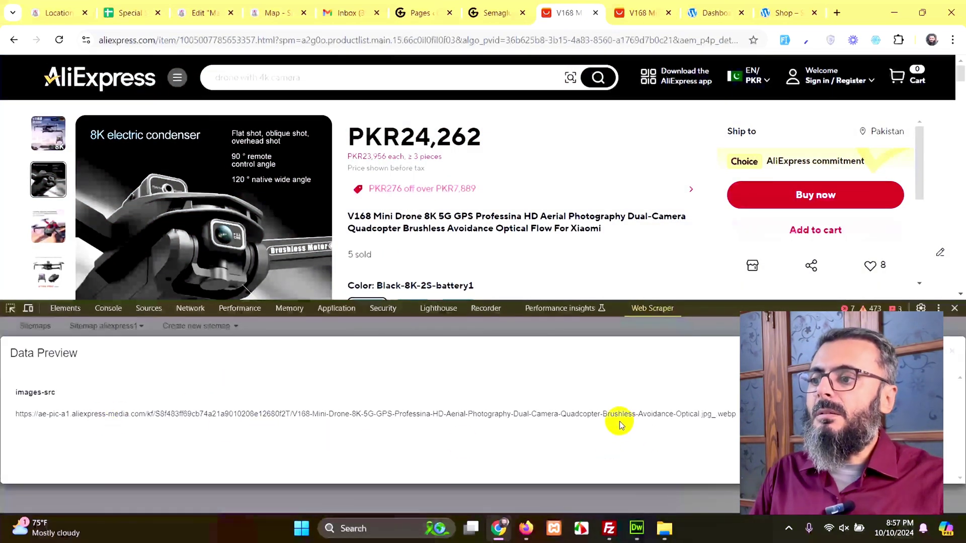
triple_click(620, 413)
right_click(620, 417)
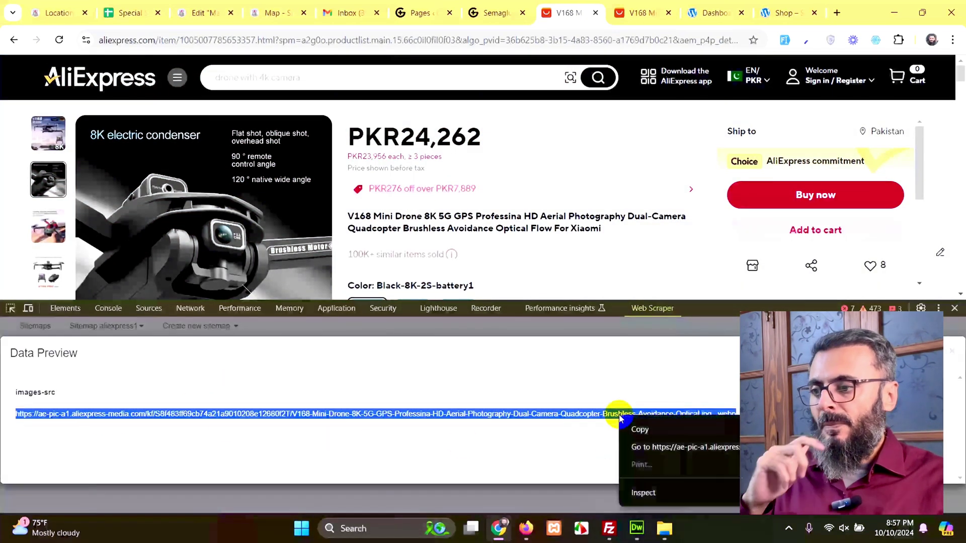
click(643, 447)
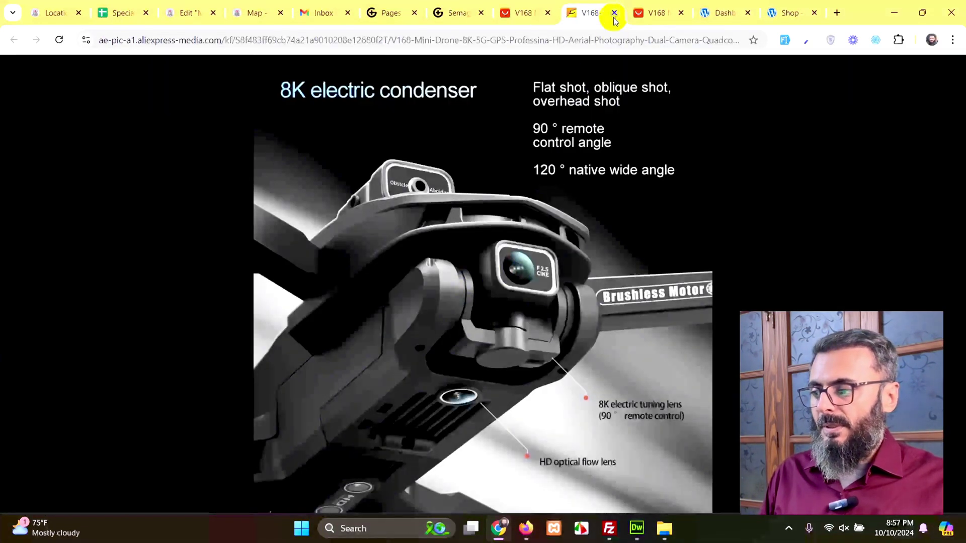
click(614, 15)
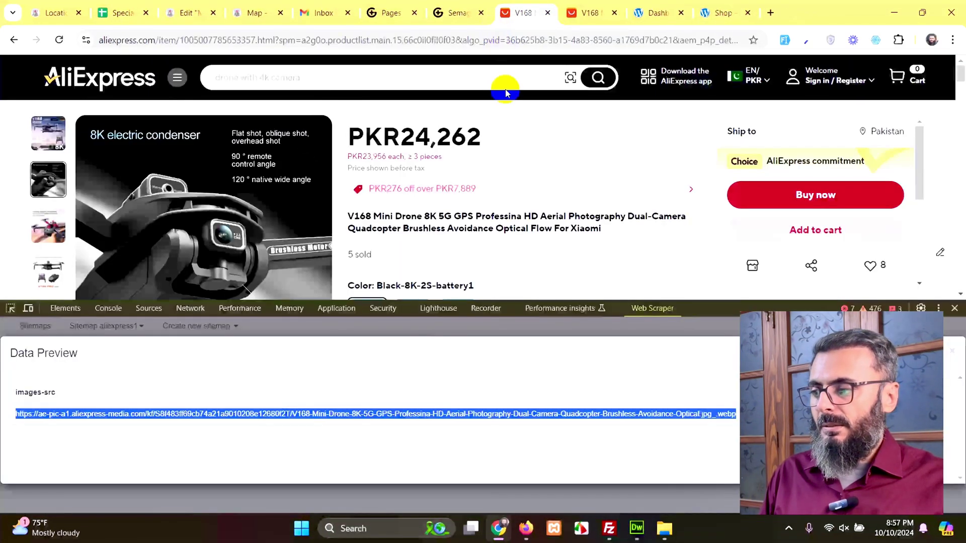
click(954, 352)
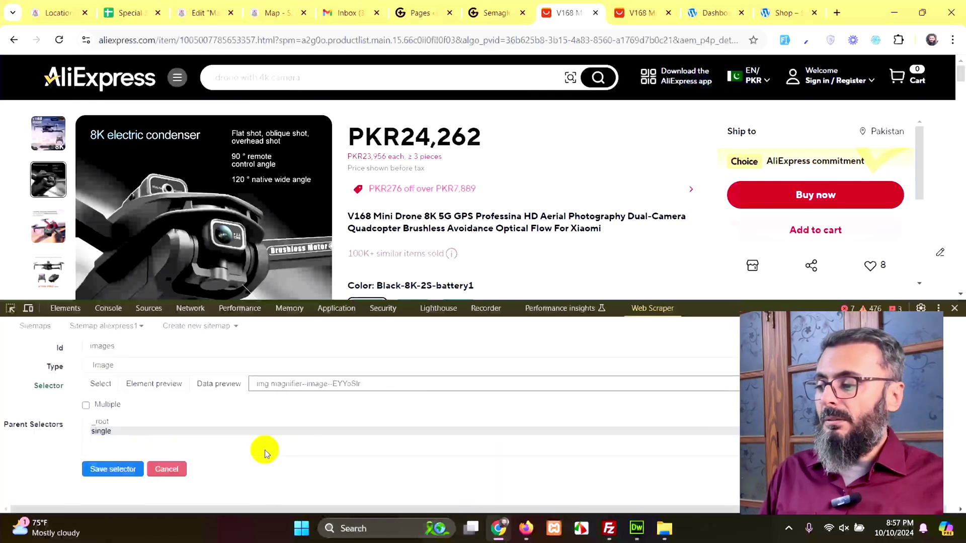
click(133, 471)
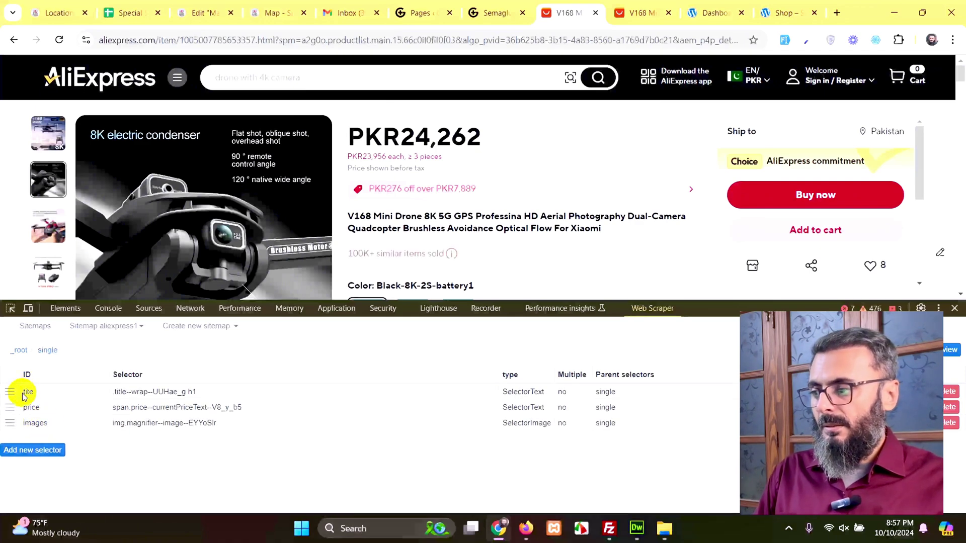
- Rename the 'tite' selector's id to 'title' and save it
click(928, 392)
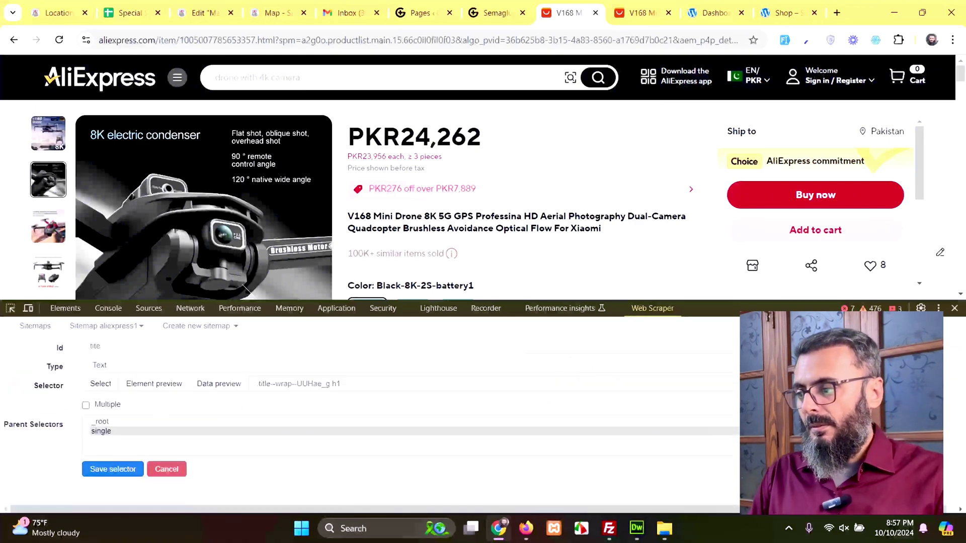
click(45, 348)
key(BackSpace)
text(title)
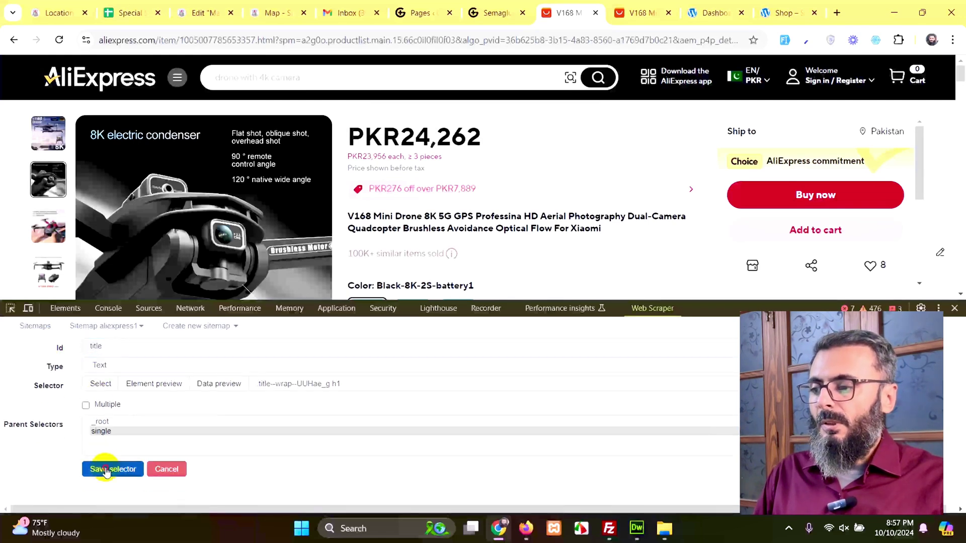
click(103, 463)
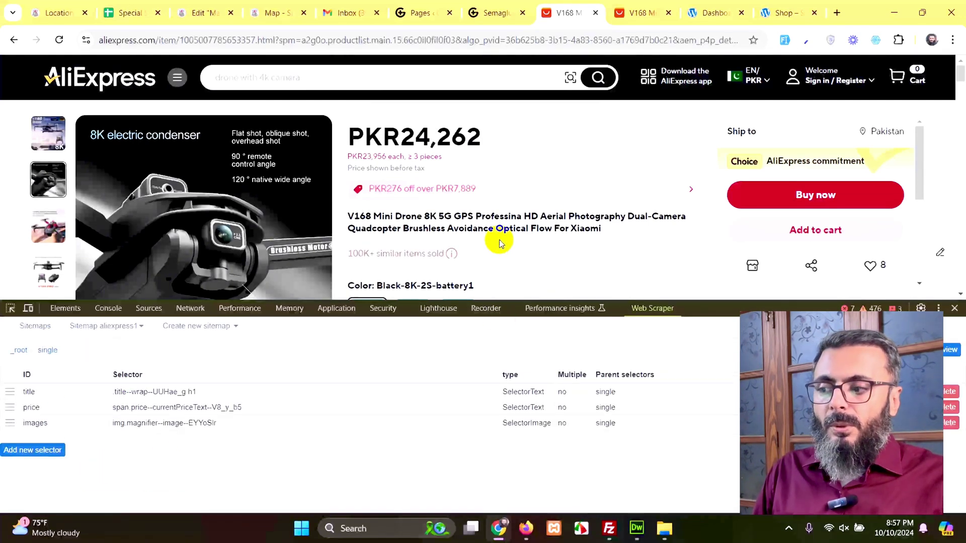
- Scroll the V168 drone product page down toward the description
scroll(522, 229, down, 3)
scroll(525, 232, up, 1)
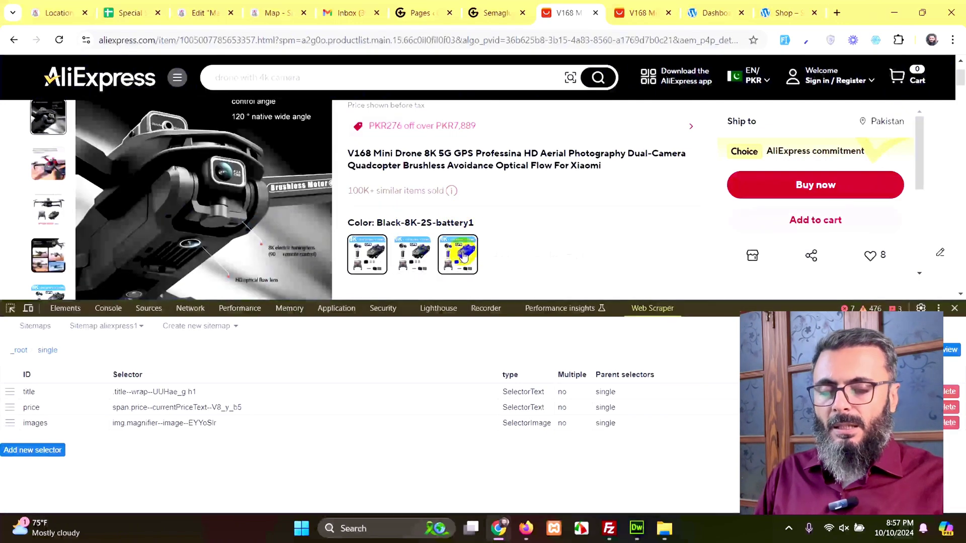
scroll(561, 192, down, 8)
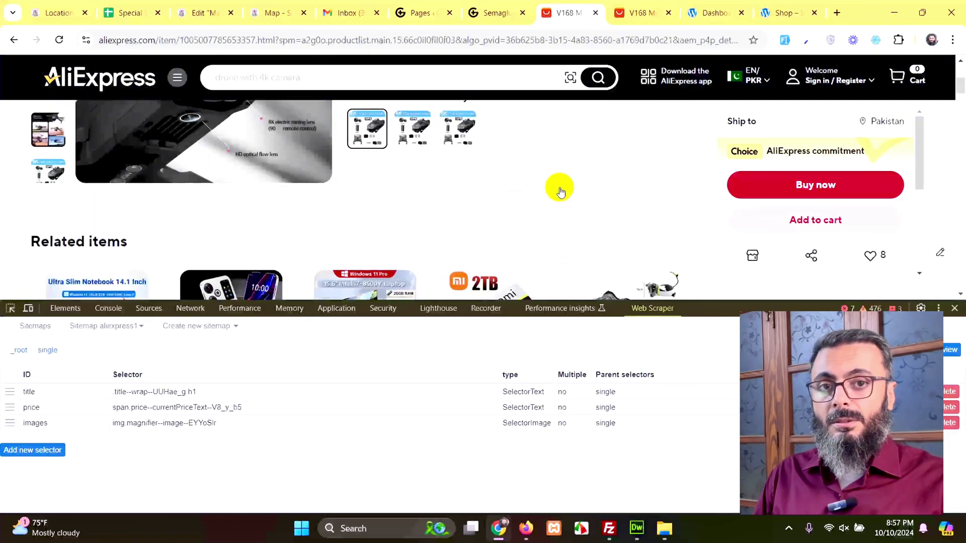
scroll(561, 193, down, 5)
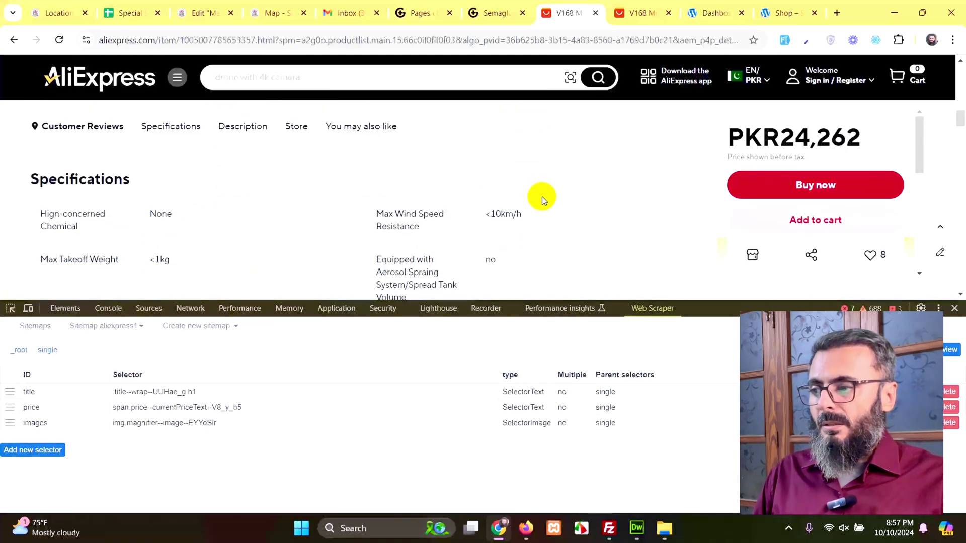
scroll(542, 198, down, 5)
scroll(541, 199, down, 1)
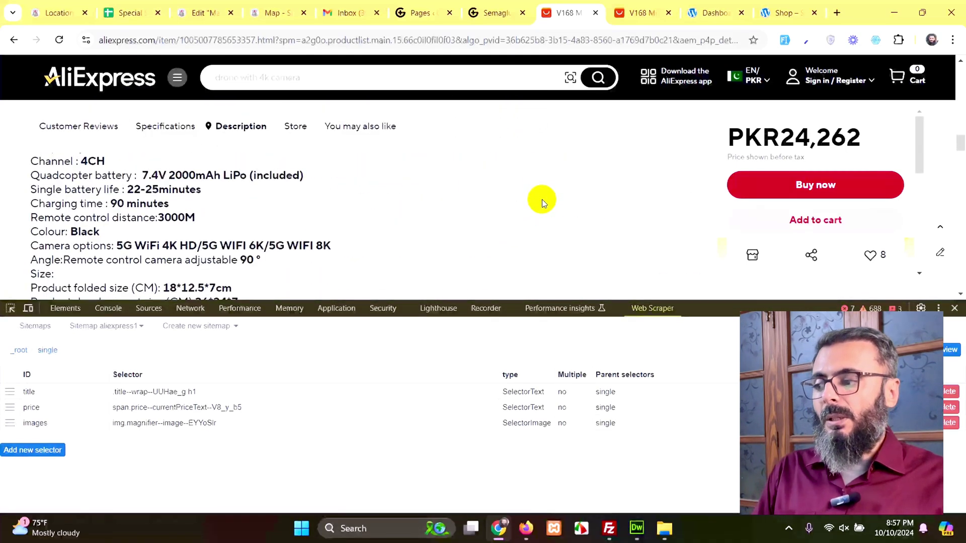
scroll(231, 255, up, 1)
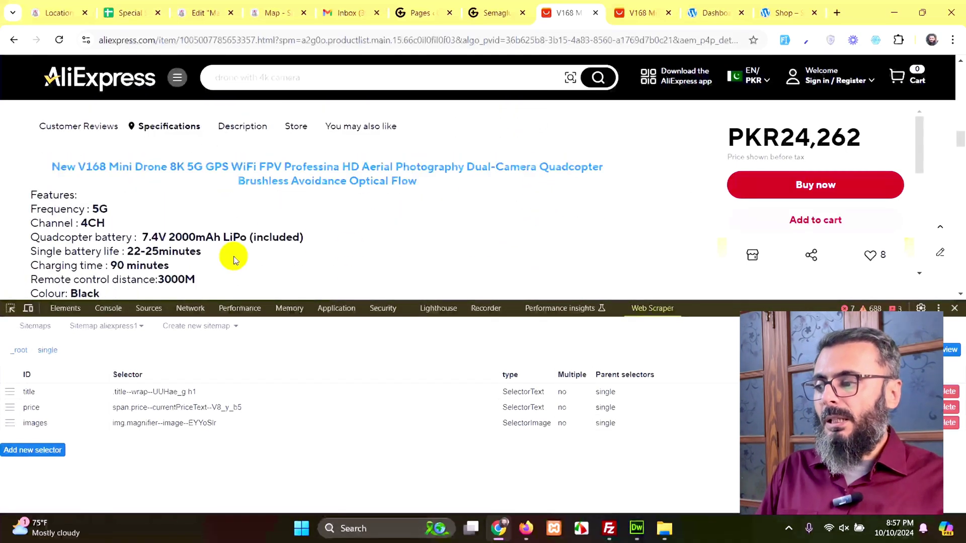
- Add a new selector named 'description' with type HTML
click(15, 450)
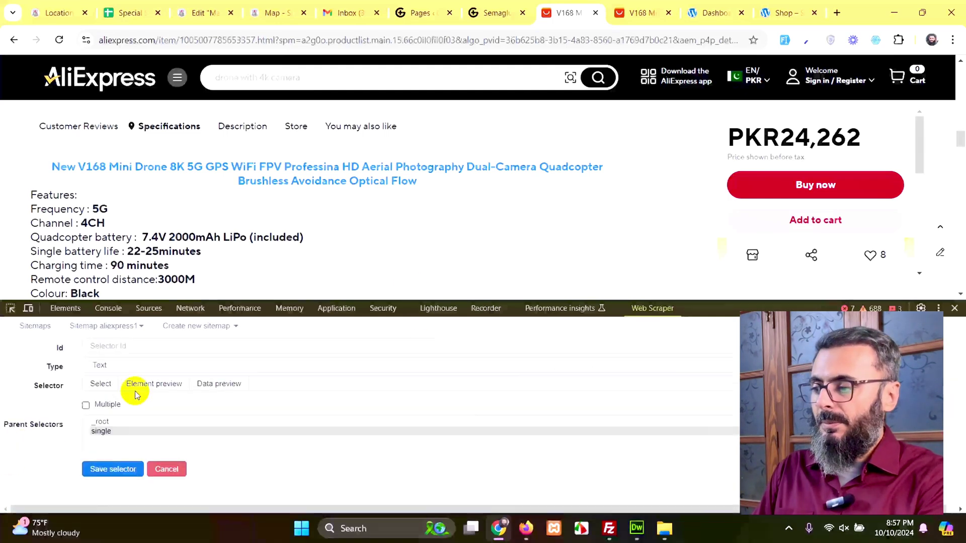
click(172, 347)
text(description)
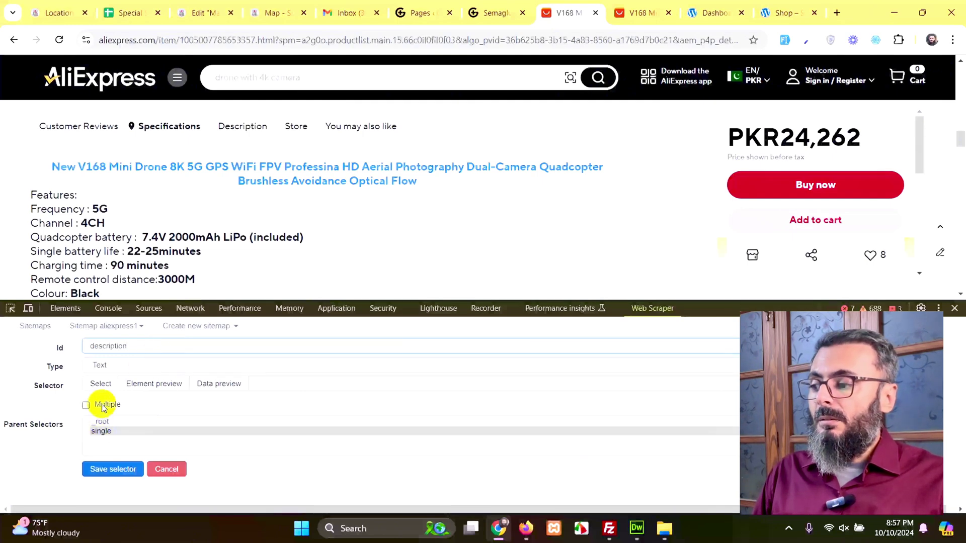
click(104, 366)
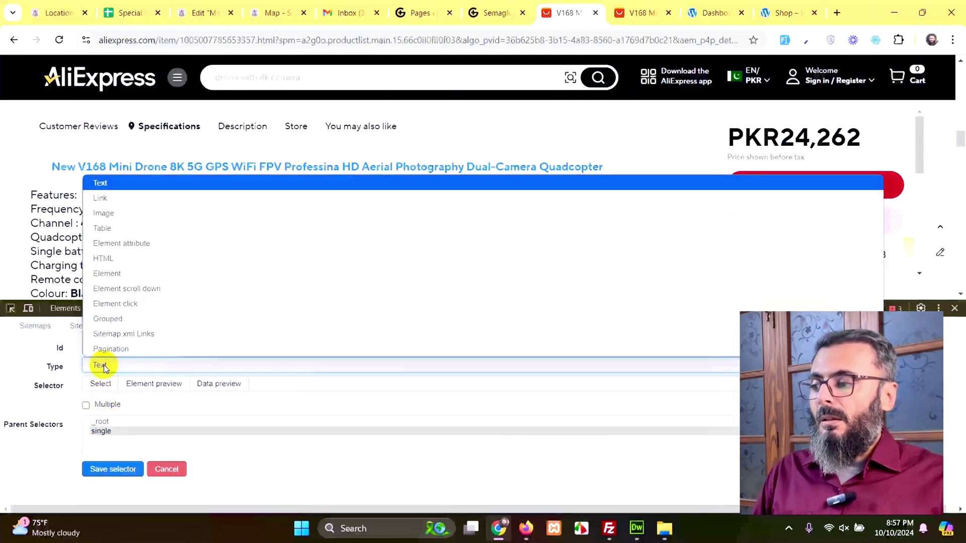
click(133, 259)
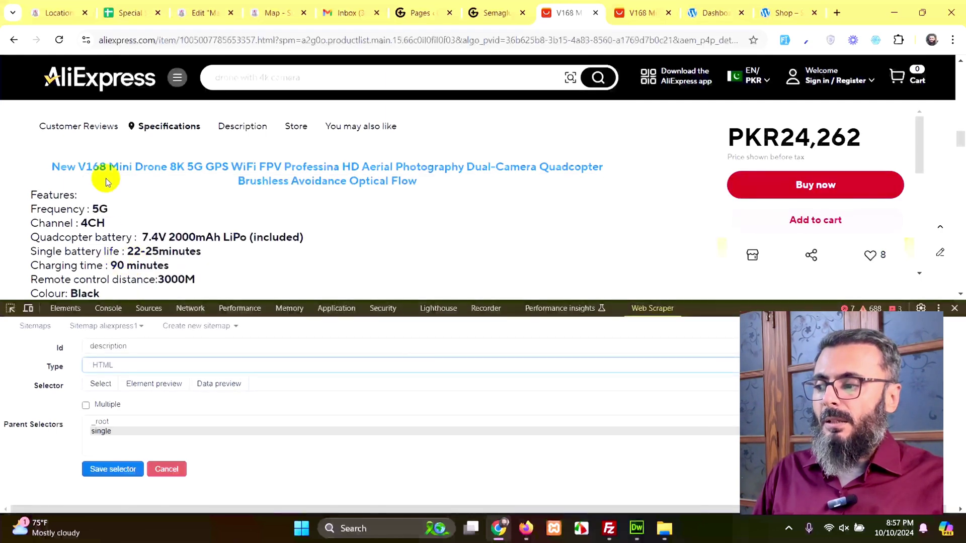
- Scroll to the product description and expand it with View more
scroll(78, 188, down, 4)
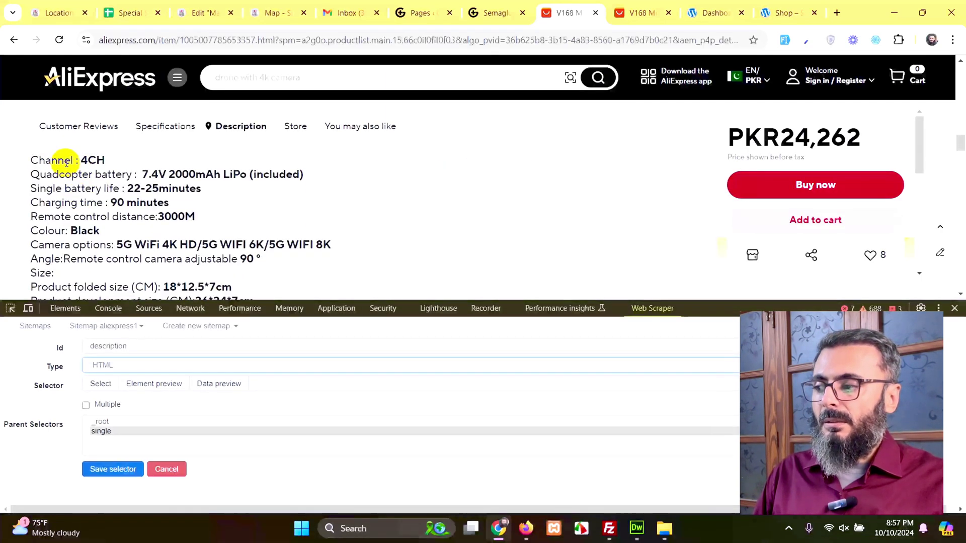
scroll(145, 224, down, 10)
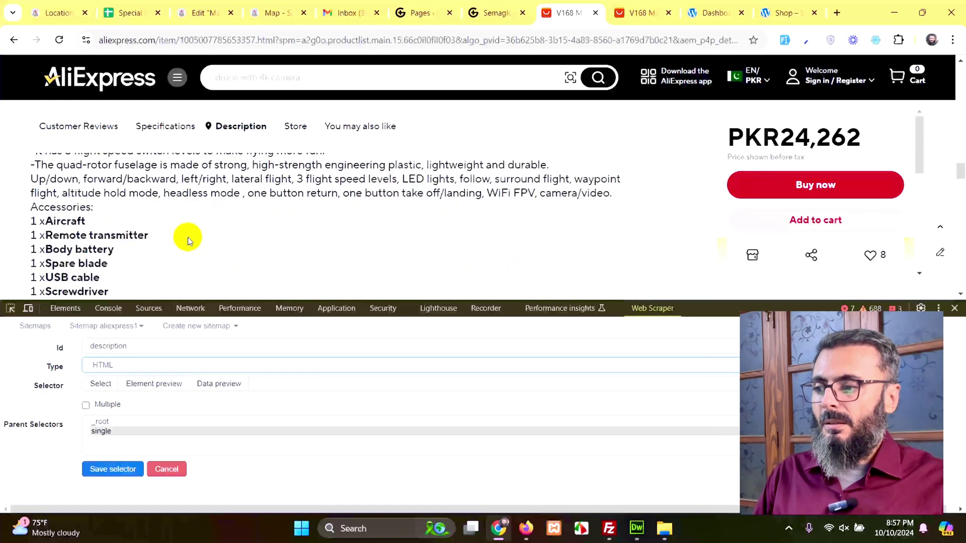
scroll(286, 255, down, 5)
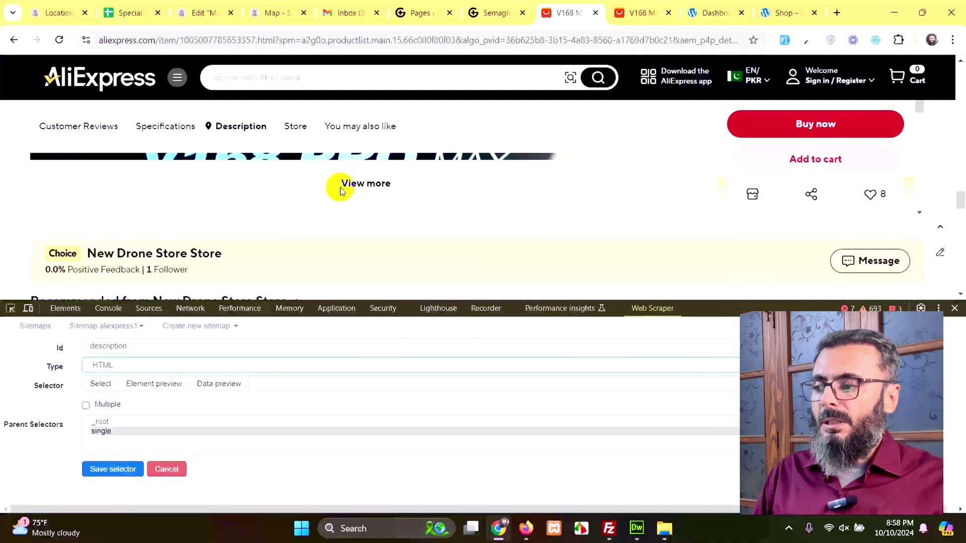
click(360, 184)
scroll(324, 234, down, 3)
scroll(287, 240, down, 10)
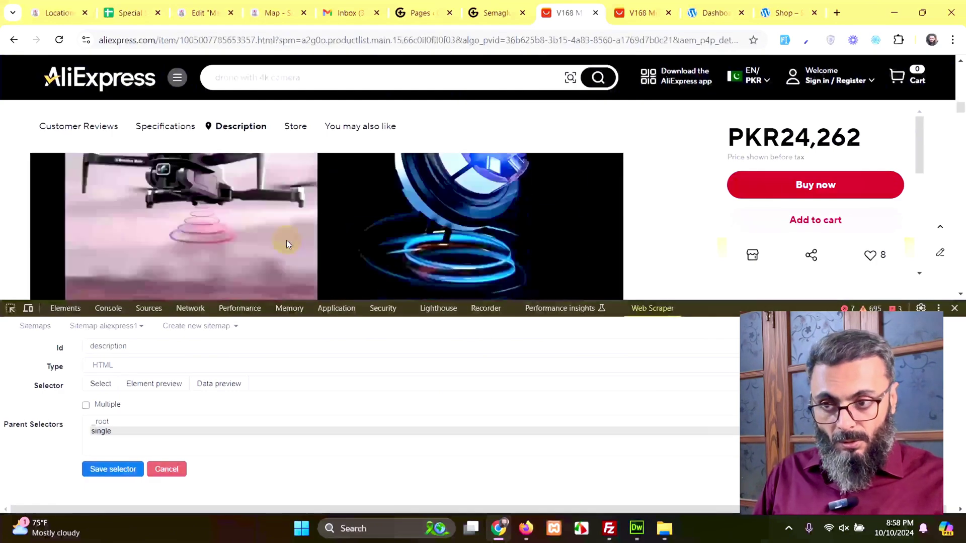
scroll(284, 241, up, 3)
scroll(279, 237, down, 3)
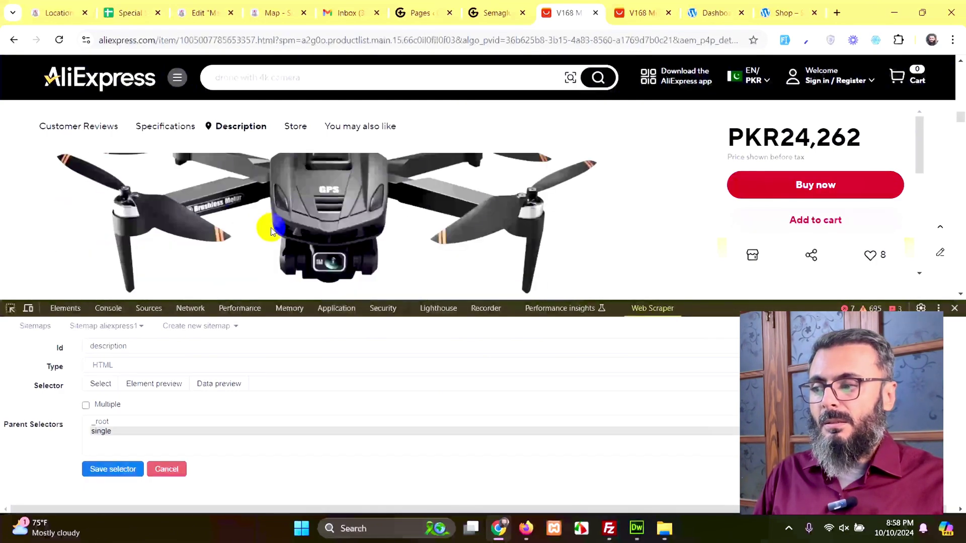
scroll(273, 227, up, 15)
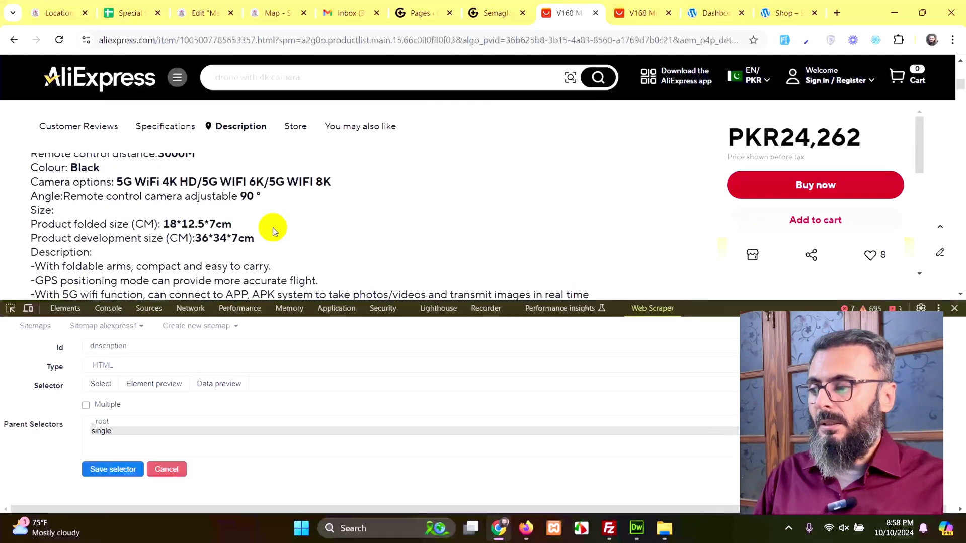
scroll(272, 227, up, 3)
scroll(273, 231, down, 5)
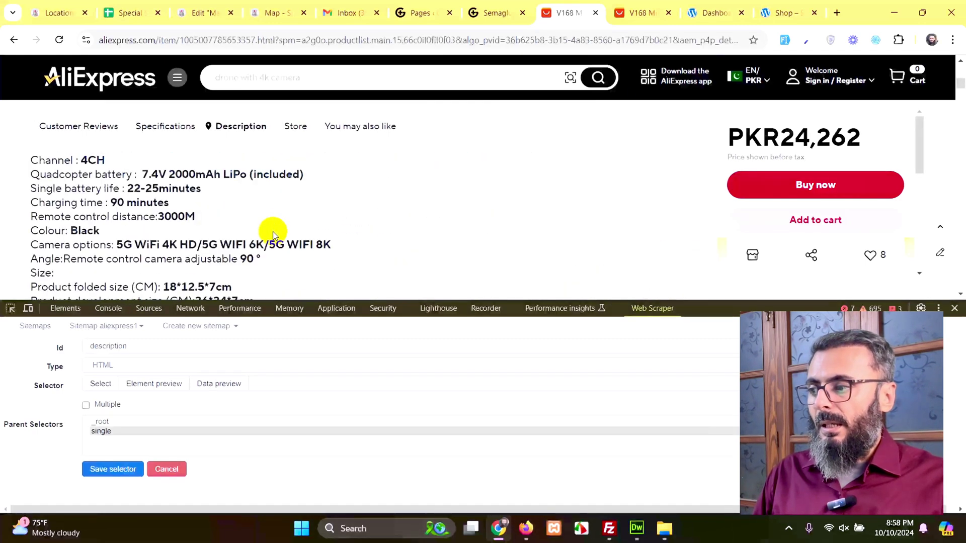
- Pick the product's Description wrapper as the selector's element
click(91, 391)
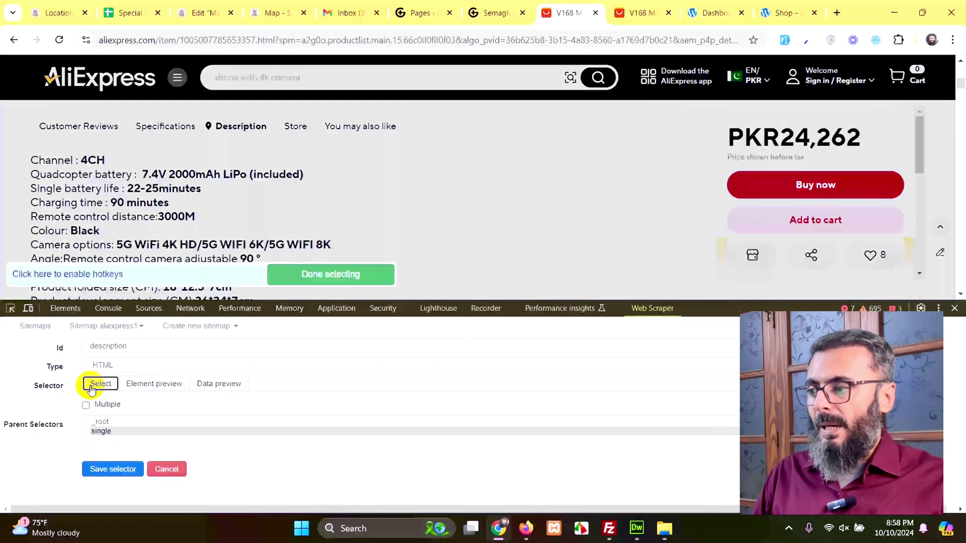
scroll(140, 186, up, 1)
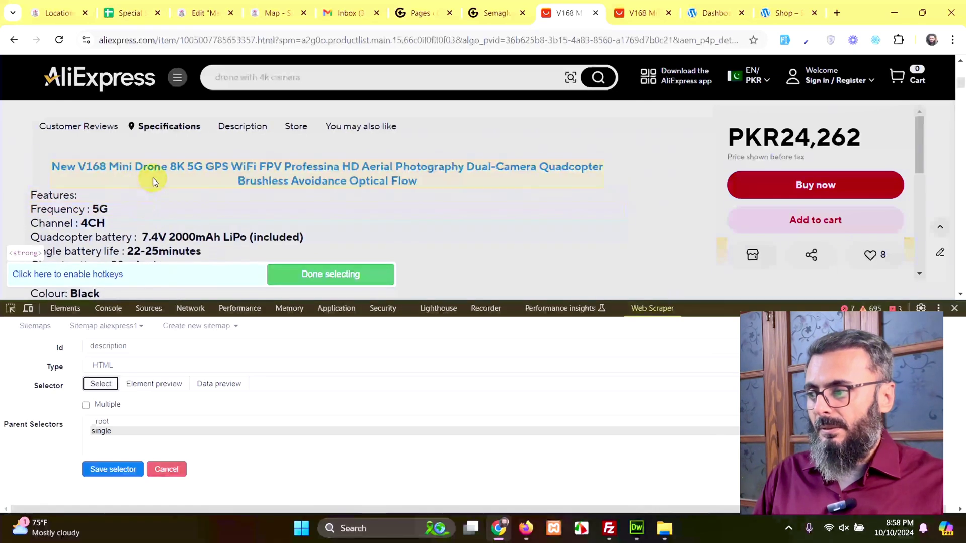
scroll(153, 177, up, 1)
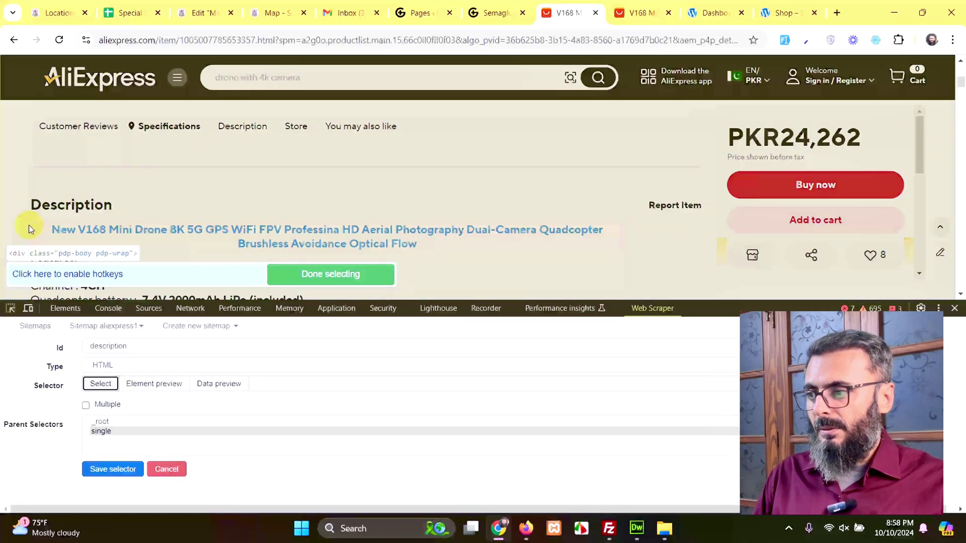
click(159, 185)
scroll(227, 193, up, 2)
scroll(251, 195, down, 10)
scroll(379, 206, down, 10)
scroll(686, 250, down, 10)
scroll(685, 249, down, 10)
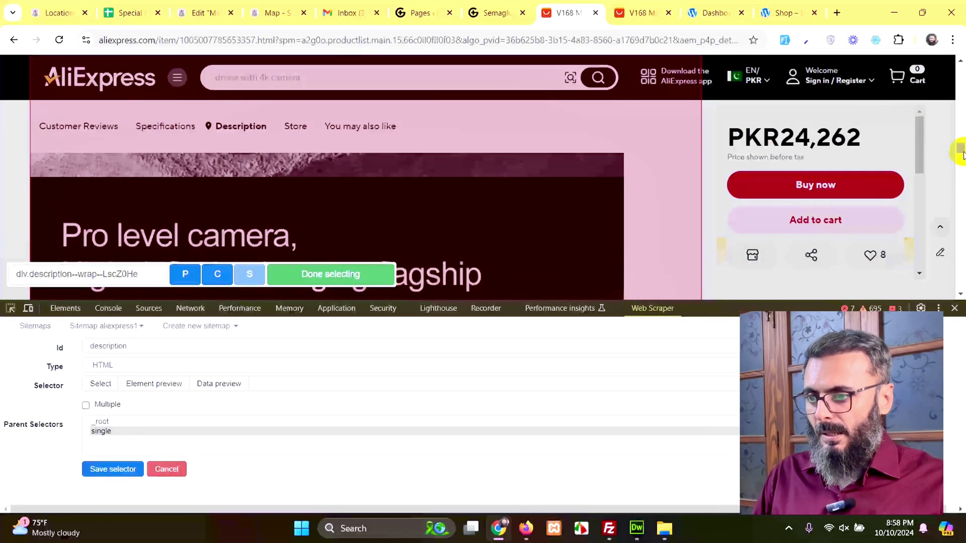
drag(960, 148, 961, 281)
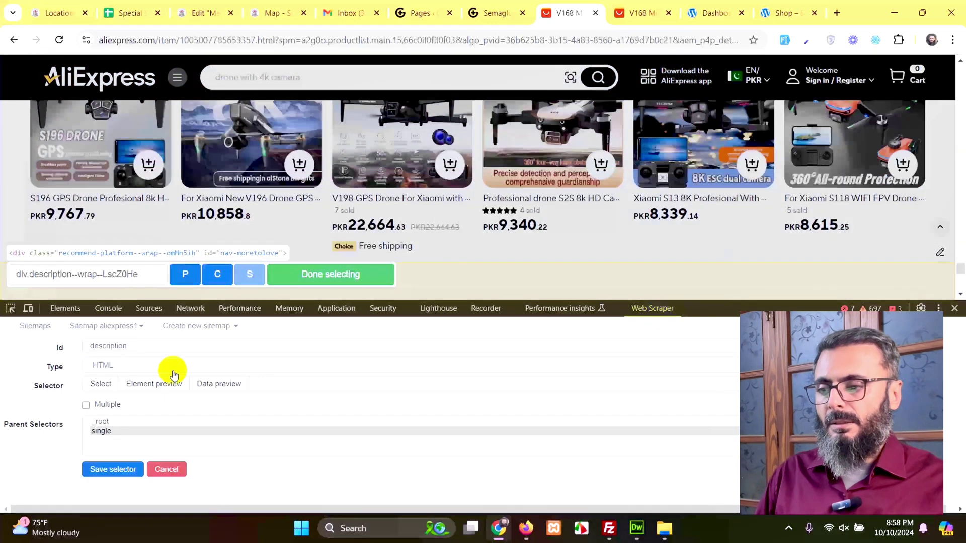
- Check the extracted description HTML in the preview and save the selector
click(219, 384)
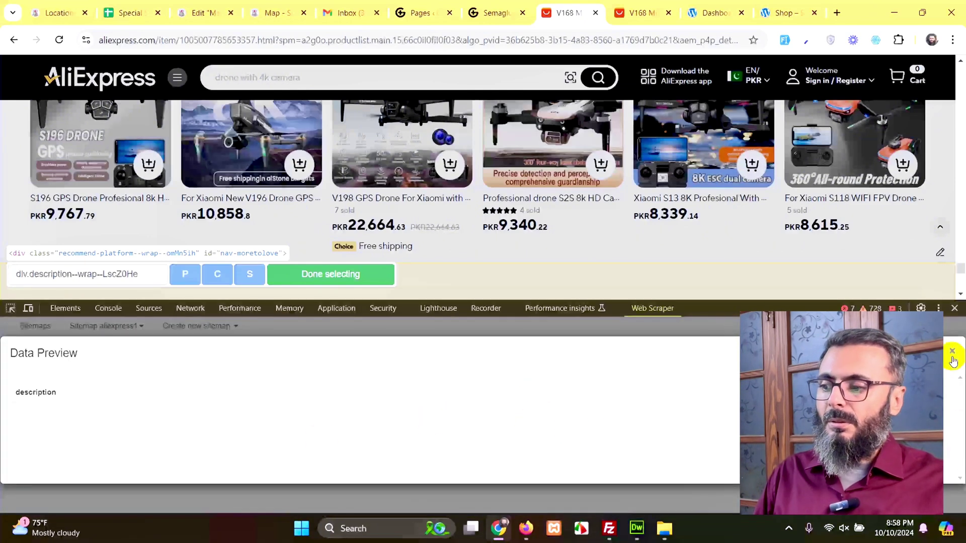
click(953, 352)
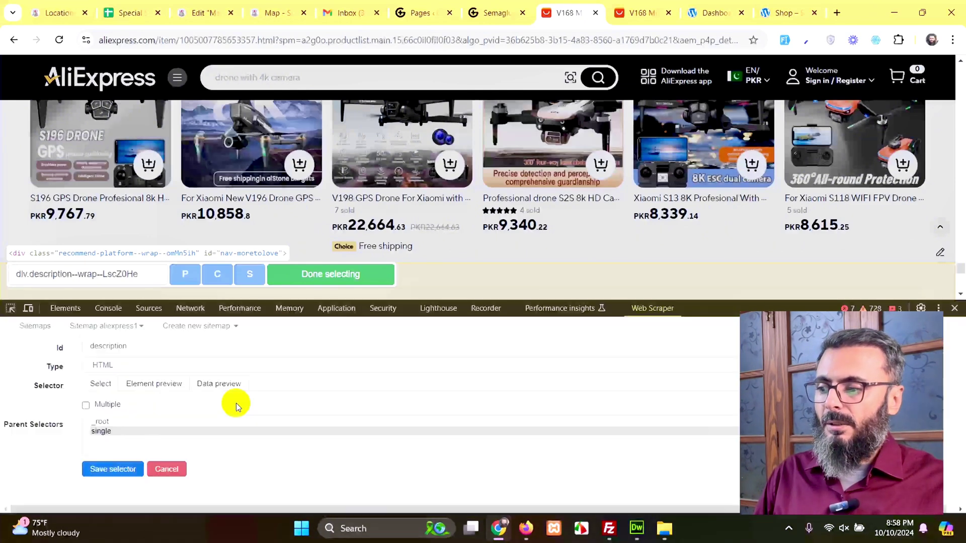
click(320, 275)
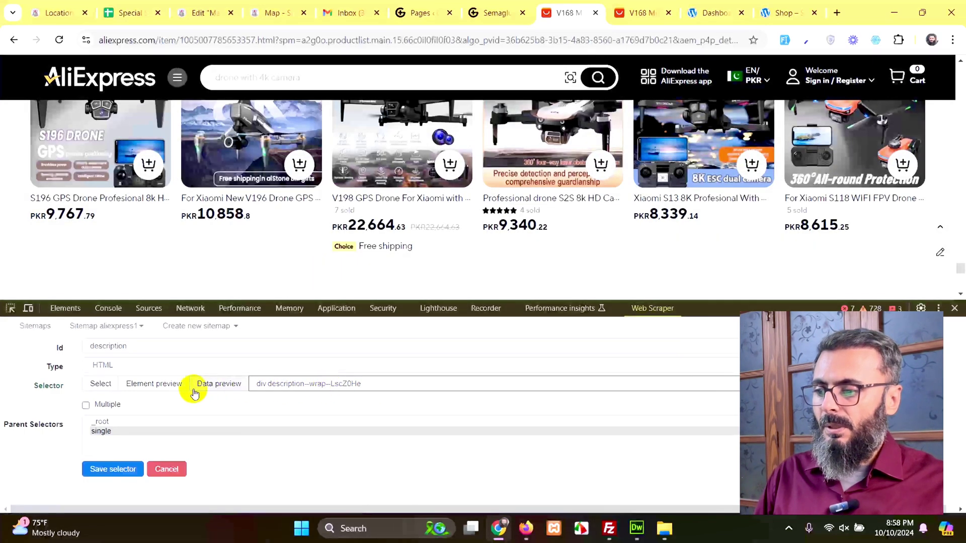
click(213, 392)
scroll(319, 453, down, 10)
scroll(403, 443, up, 10)
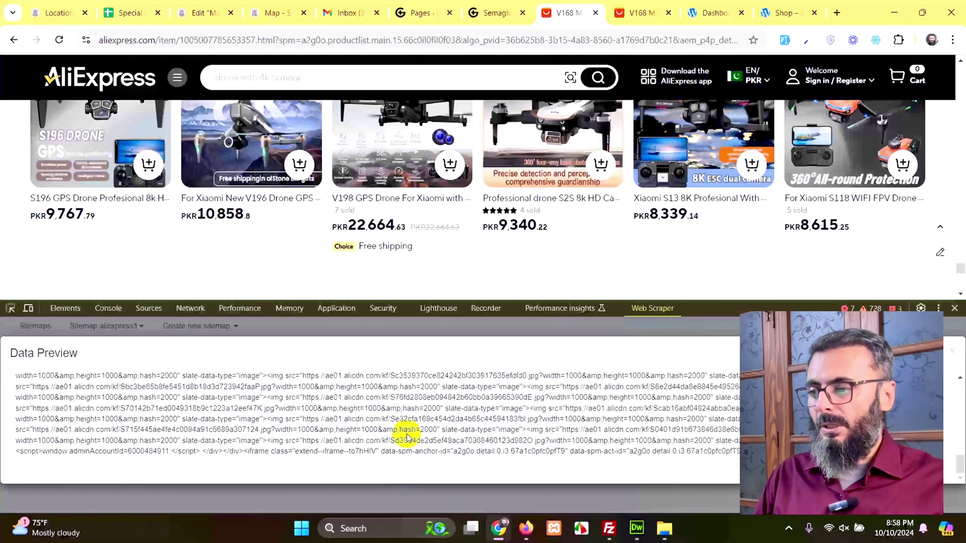
click(953, 353)
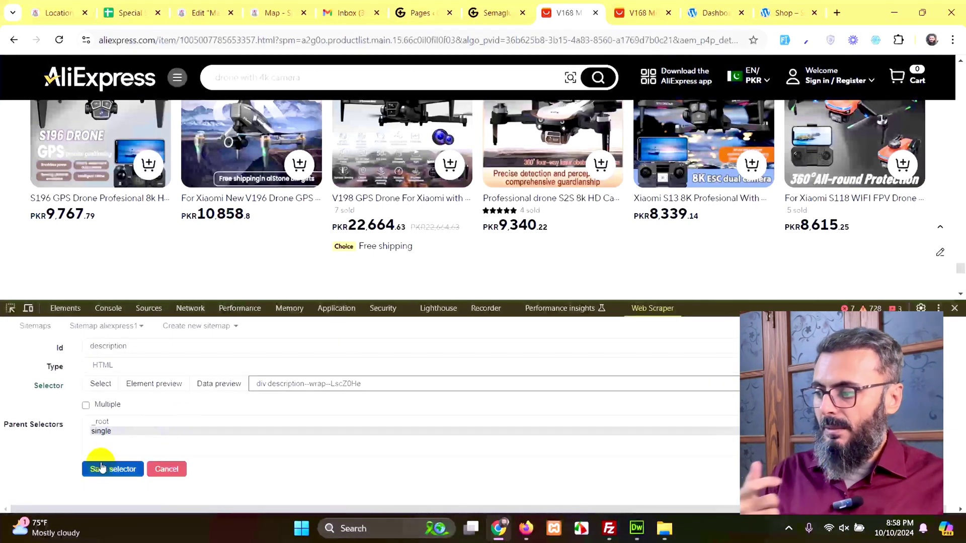
click(99, 471)
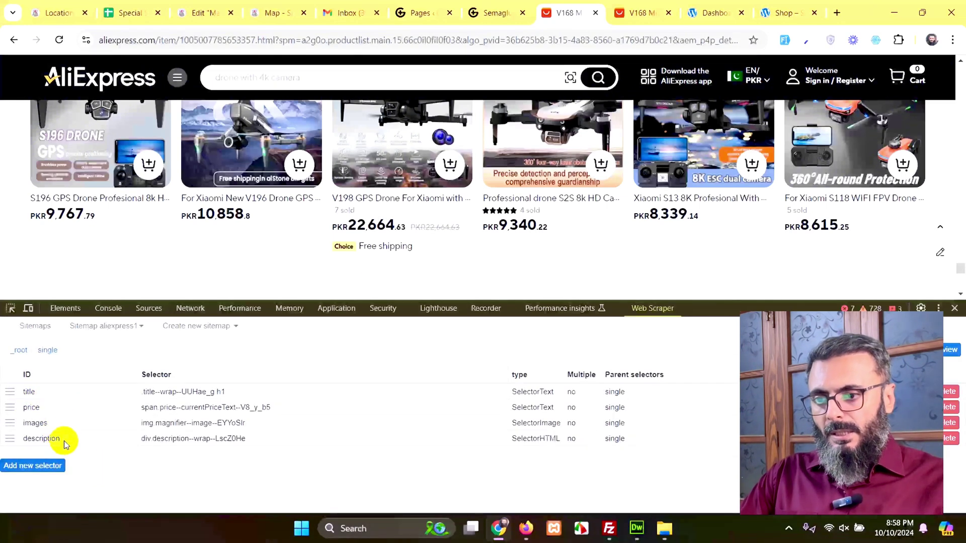
- Scroll to Specifications and expand it with View more to reveal Brand Name MIJIA and Origin
scroll(524, 231, up, 5)
scroll(526, 232, up, 5)
drag(960, 230, 952, 63)
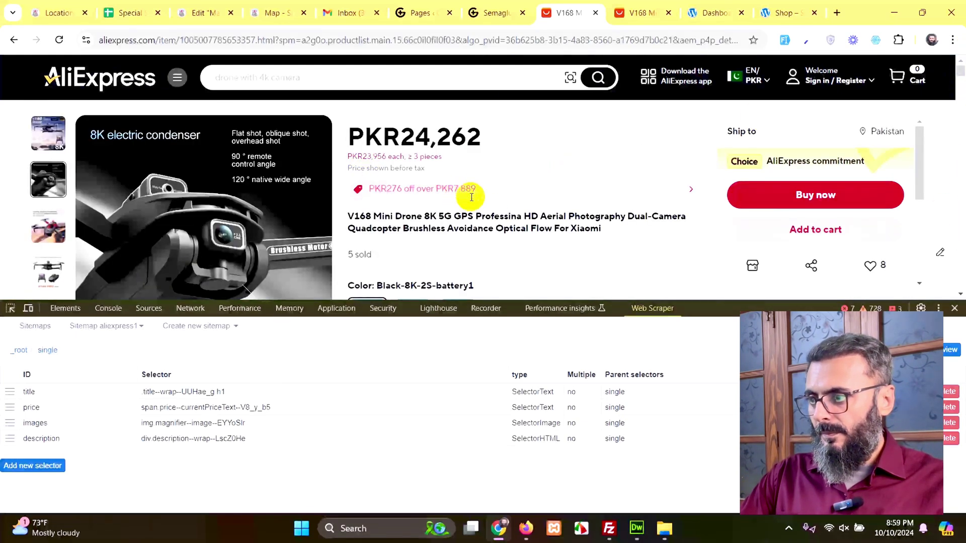
scroll(491, 214, down, 2)
scroll(468, 225, up, 2)
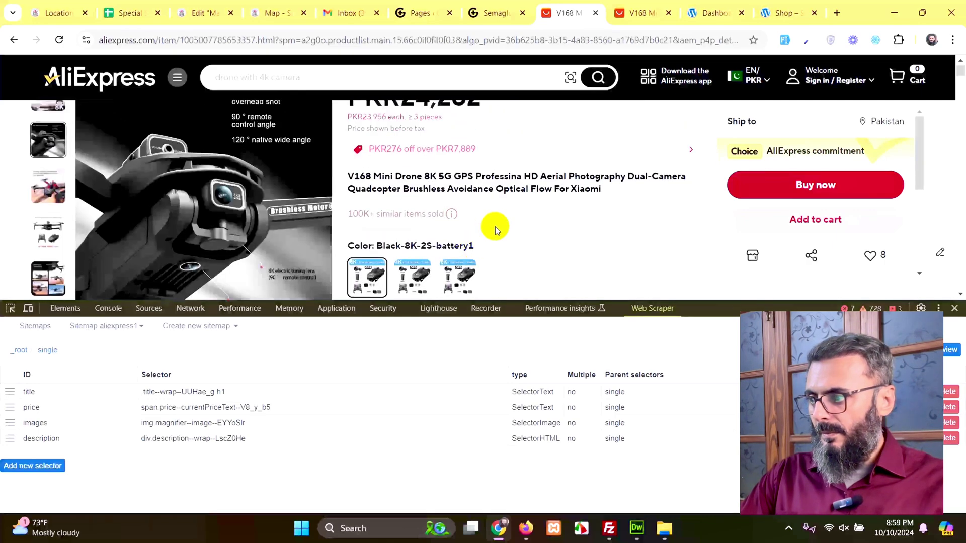
scroll(496, 229, up, 1)
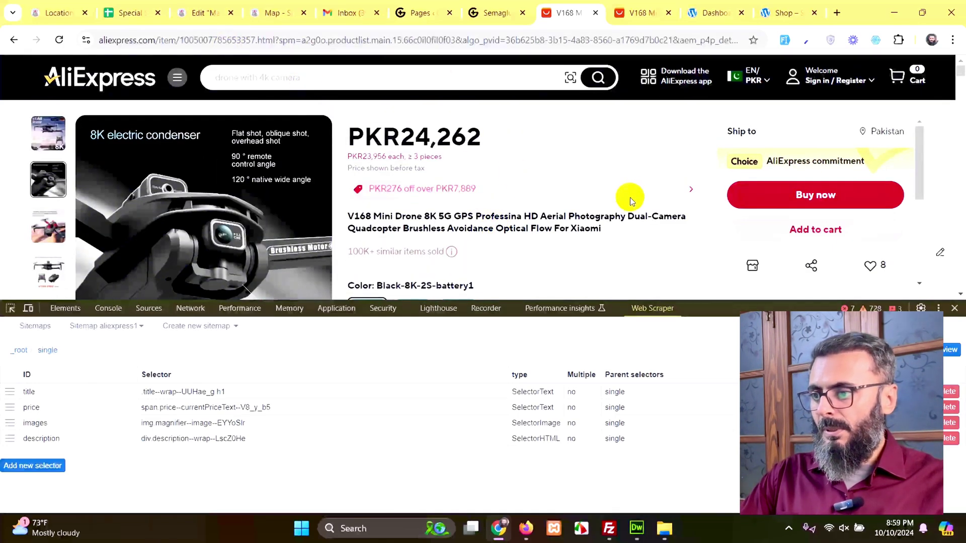
scroll(626, 201, down, 10)
scroll(551, 216, up, 1)
scroll(551, 217, down, 1)
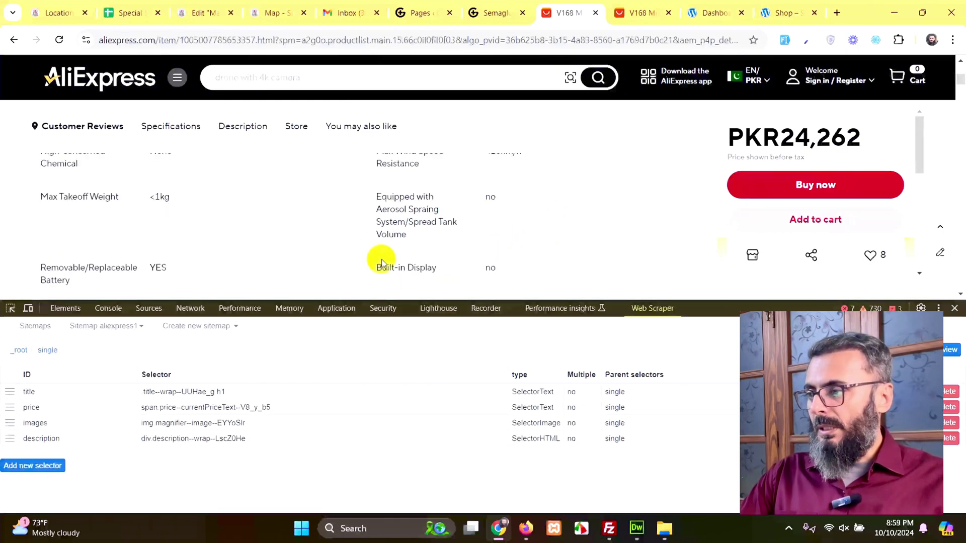
scroll(256, 241, down, 3)
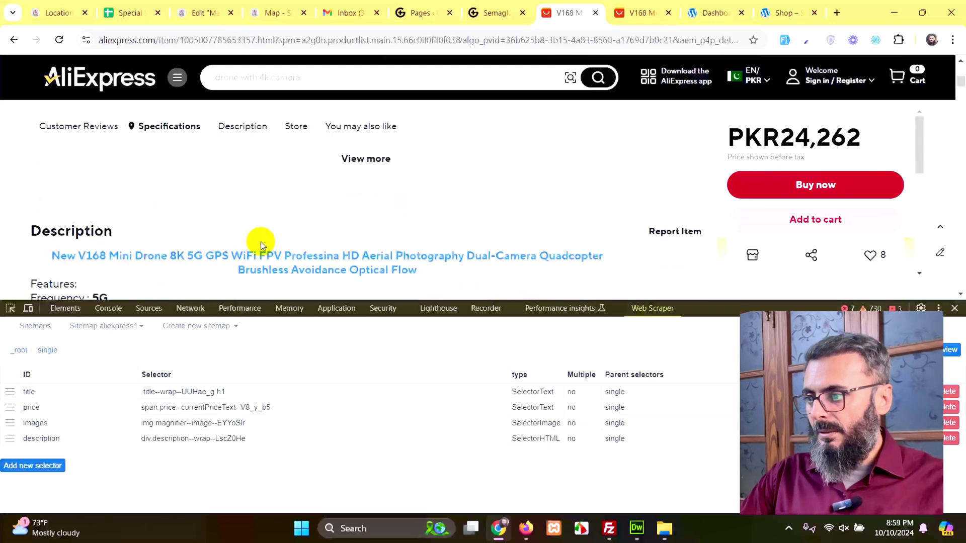
scroll(231, 237, up, 4)
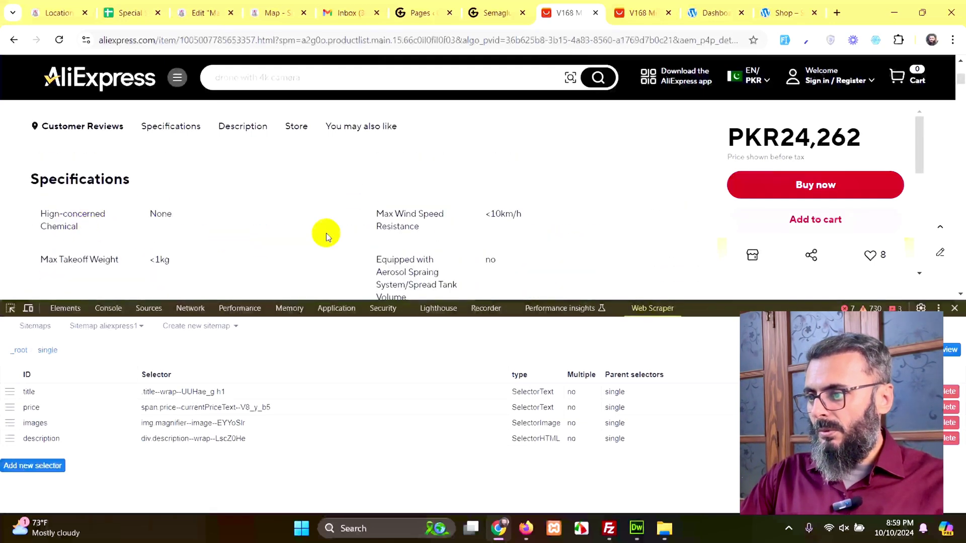
scroll(399, 226, down, 1)
scroll(439, 233, down, 2)
click(363, 199)
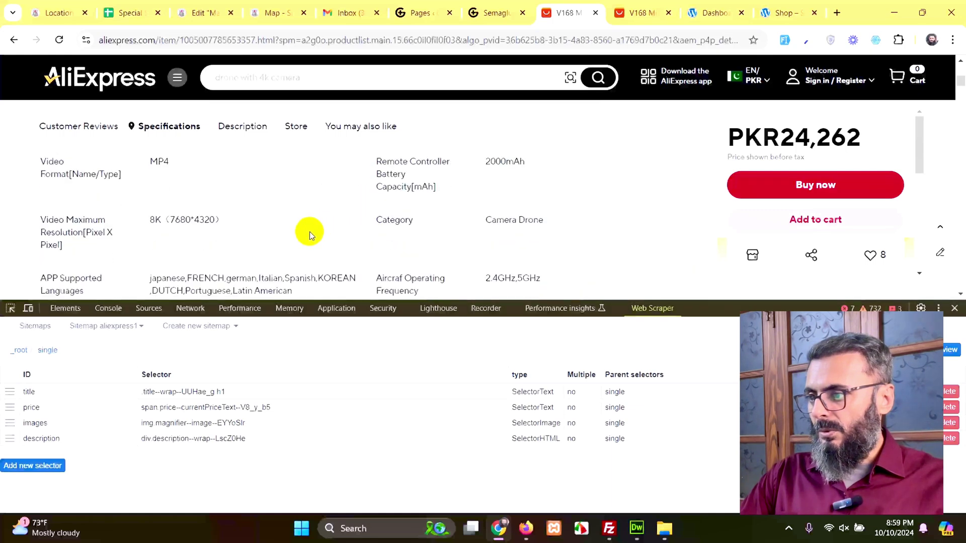
scroll(287, 234, down, 1)
scroll(222, 210, down, 1)
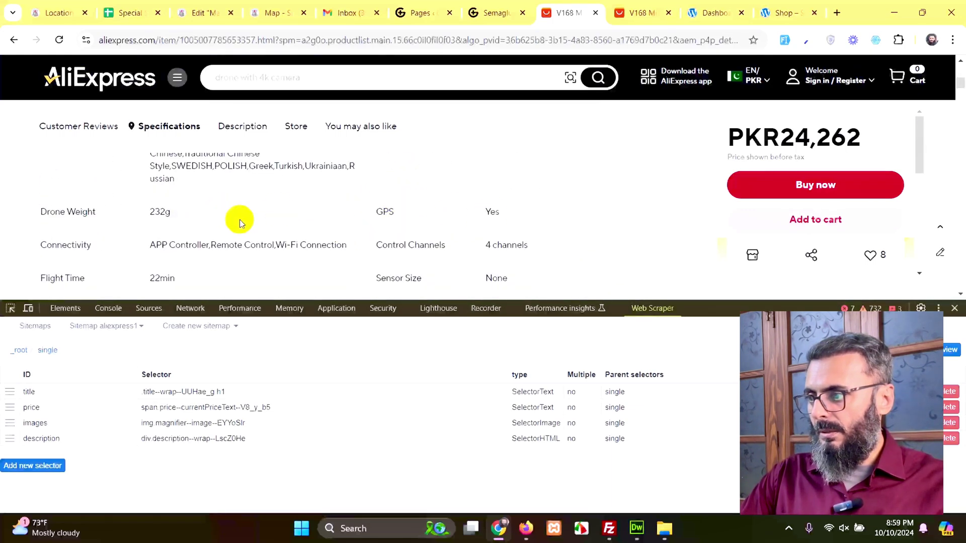
scroll(374, 229, down, 1)
scroll(229, 228, down, 2)
scroll(274, 231, up, 2)
scroll(302, 231, down, 1)
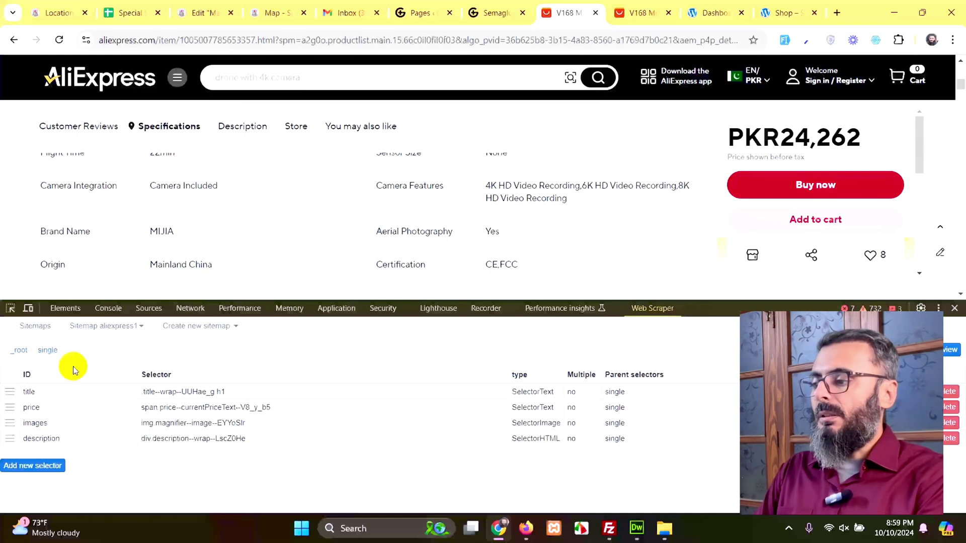
click(47, 465)
click(139, 343)
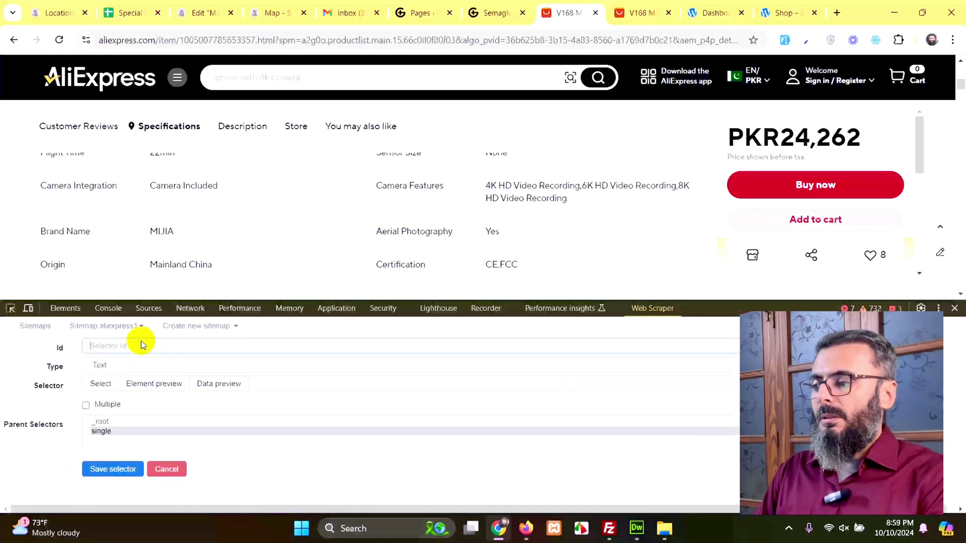
text(cal)
text(egory)
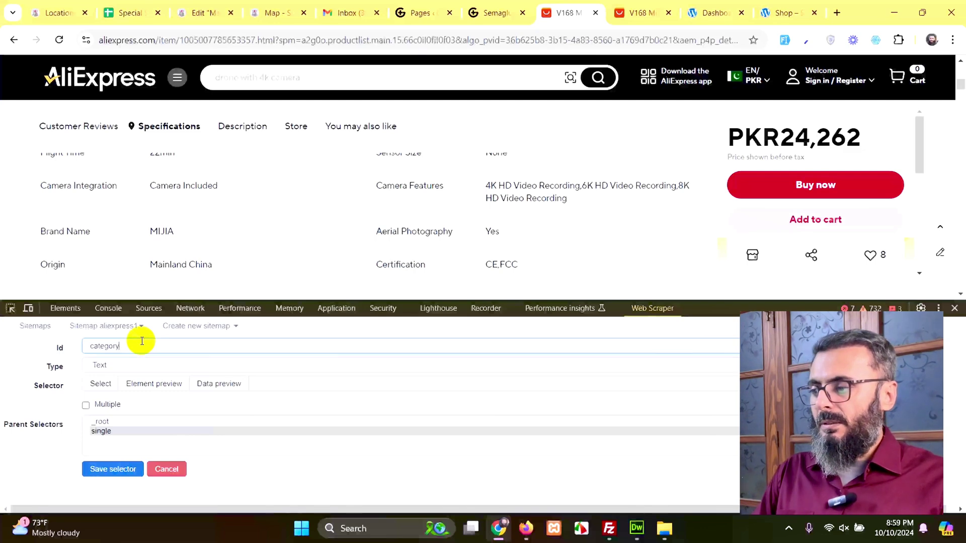
key(BackSpace)
text(ies)
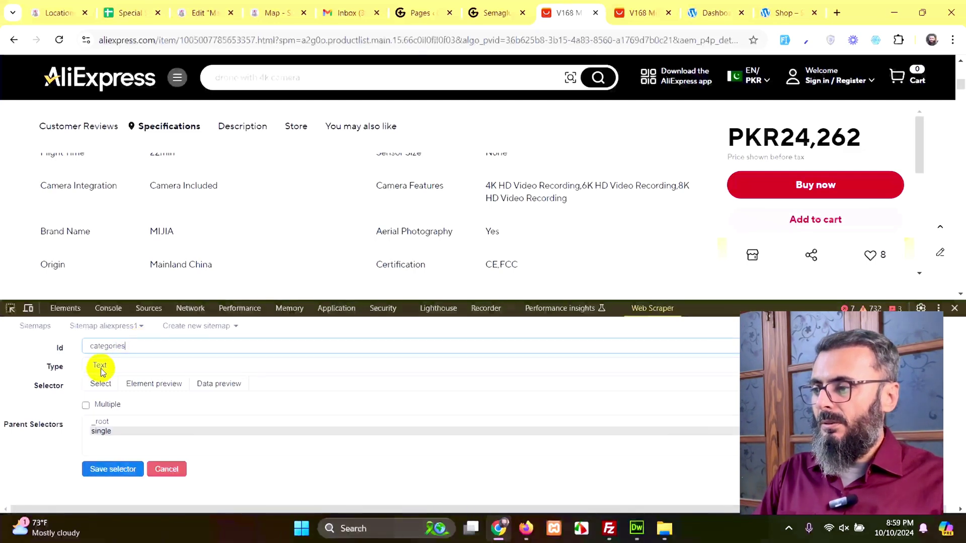
click(100, 386)
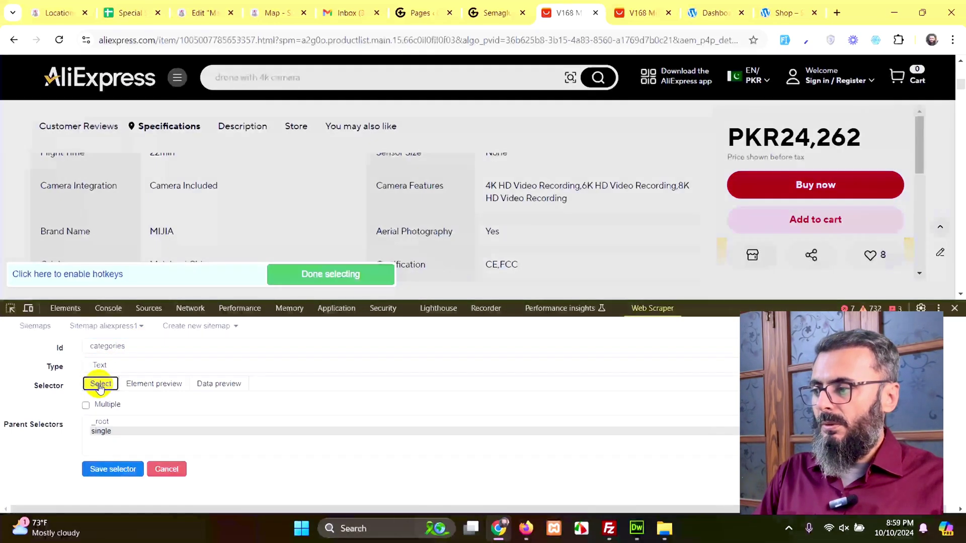
click(177, 237)
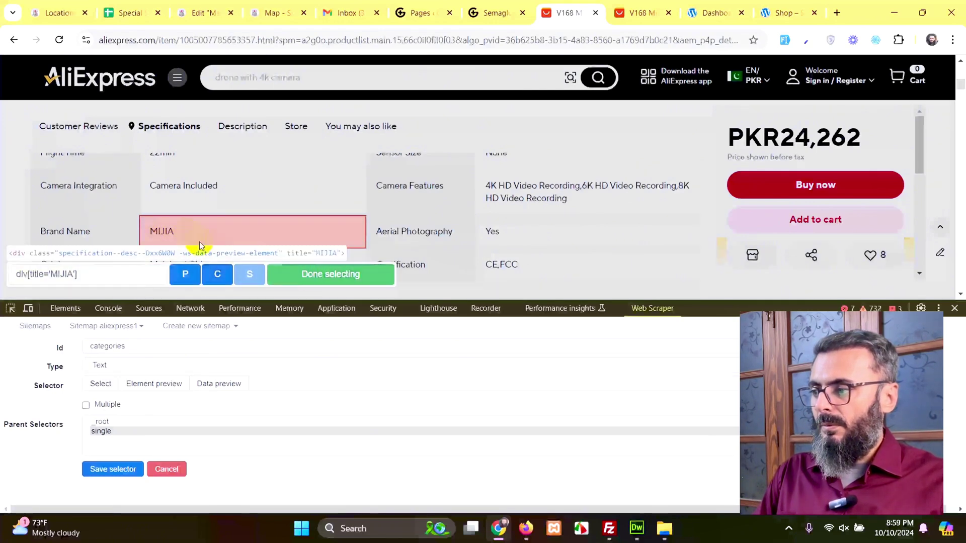
click(273, 278)
click(100, 387)
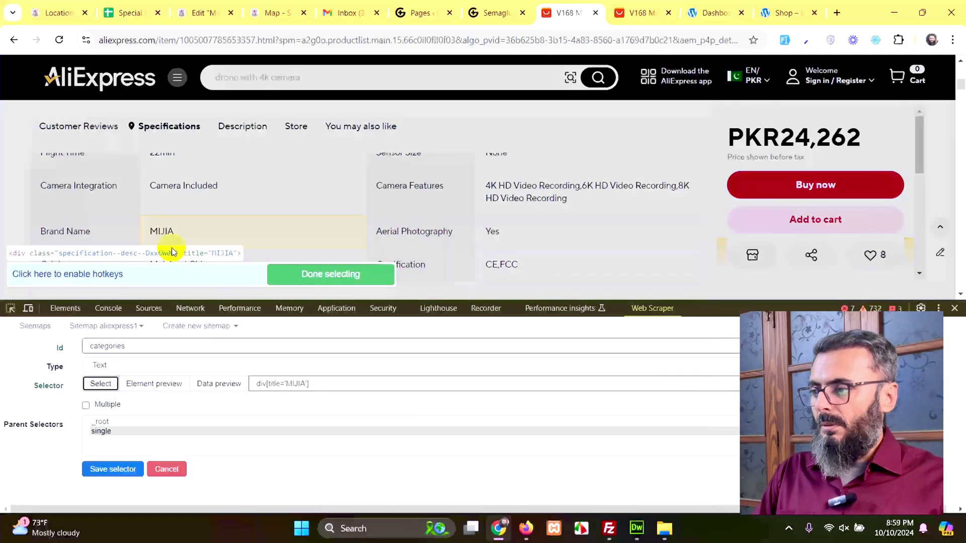
click(162, 231)
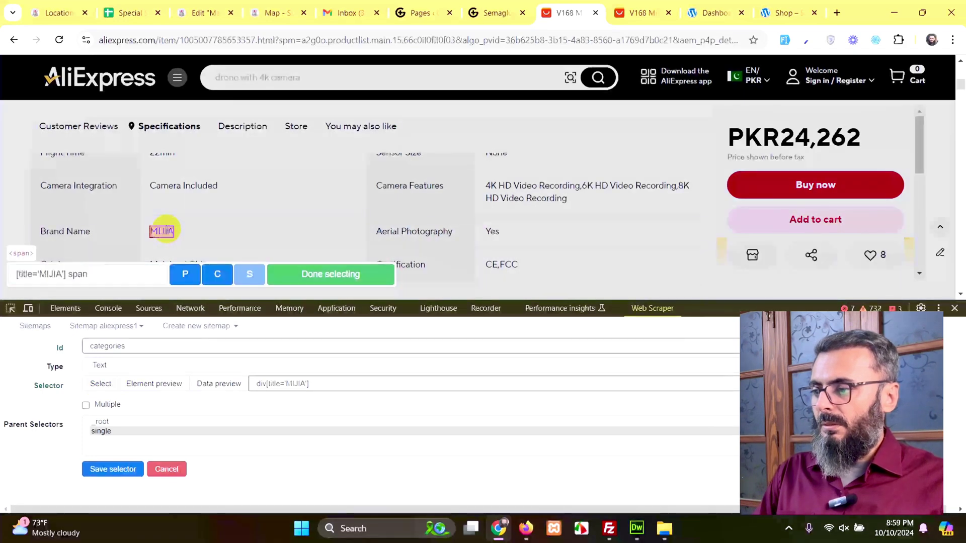
click(319, 274)
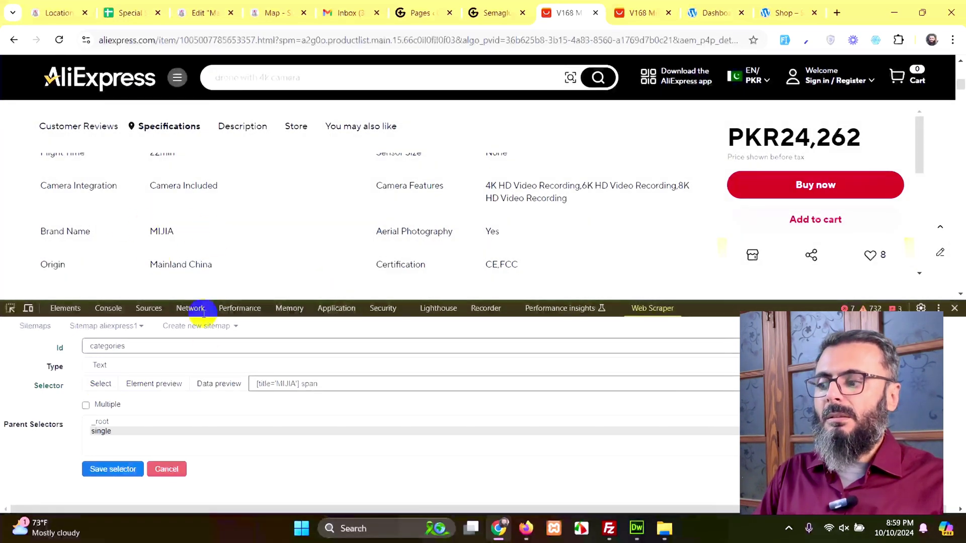
double_click(290, 384)
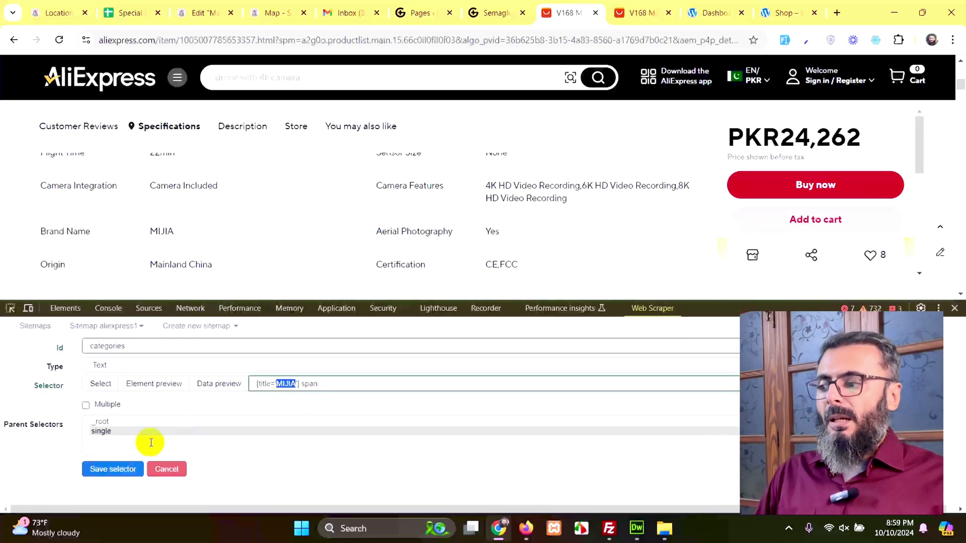
click(173, 469)
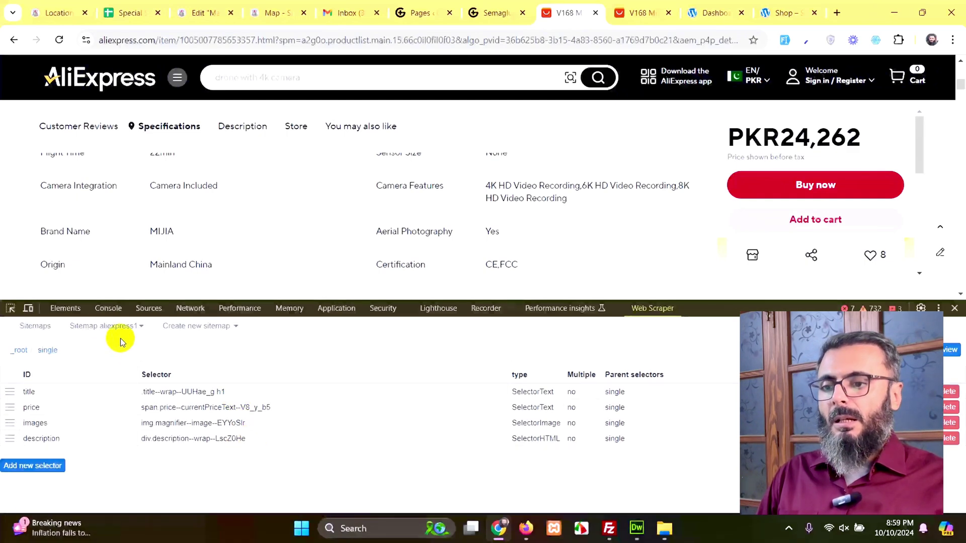
- Start scraping the aliexpress1 sitemap via its Scrape option
click(107, 329)
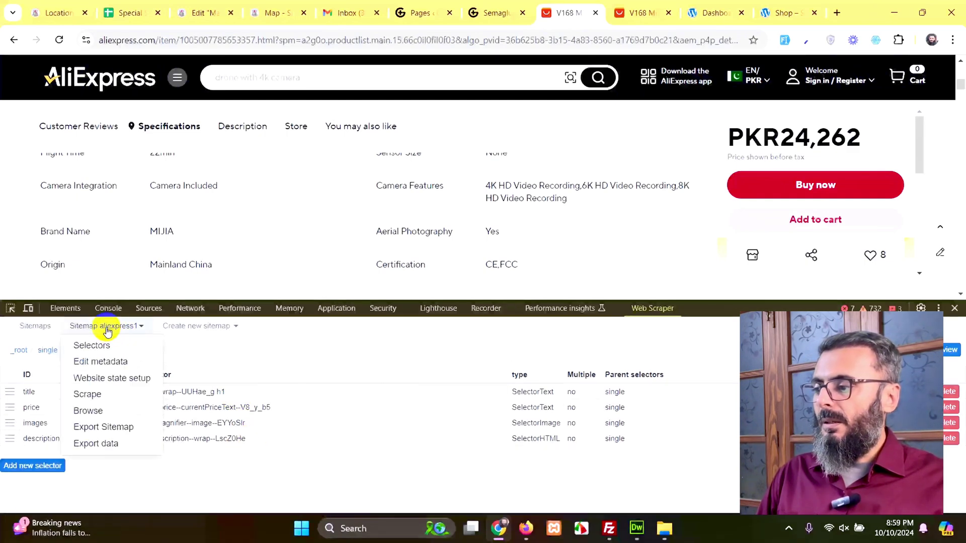
click(104, 398)
click(120, 405)
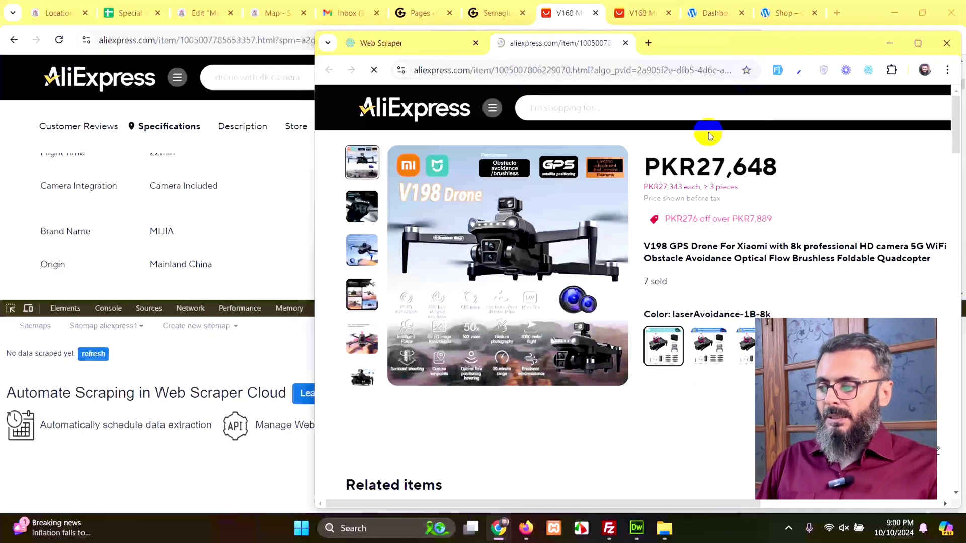
- Return to the main browser window and load the scraped data into the table
click(246, 339)
click(92, 355)
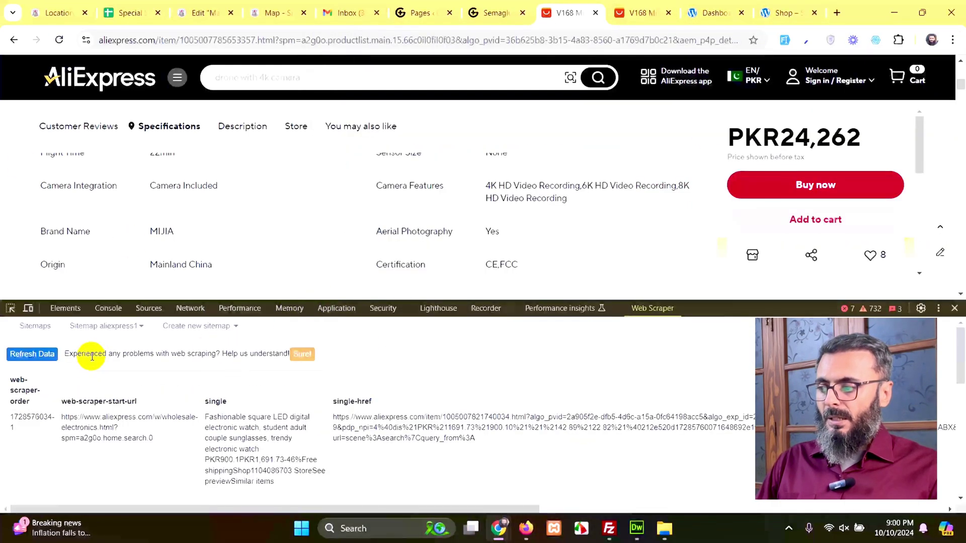
scroll(138, 440, down, 5)
scroll(147, 438, up, 5)
scroll(69, 406, down, 3)
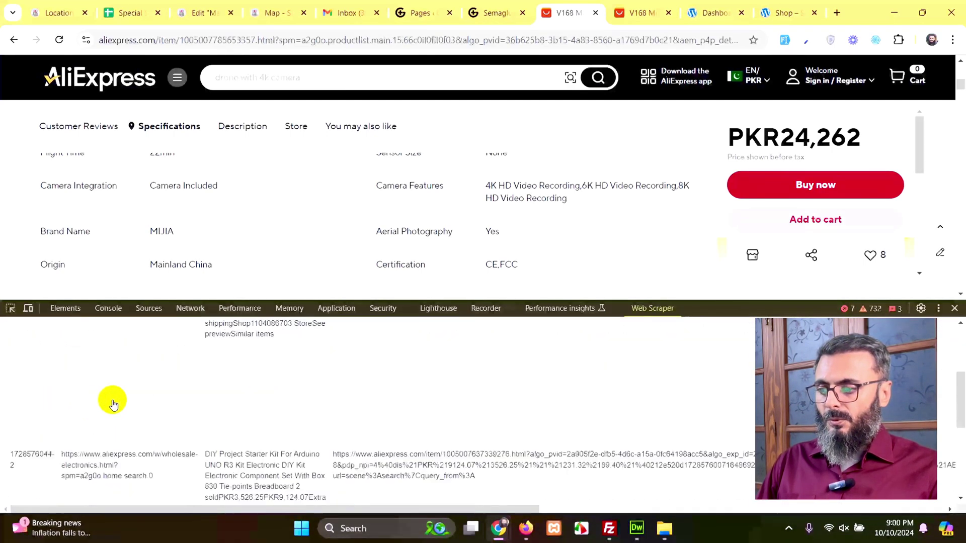
scroll(71, 411, up, 5)
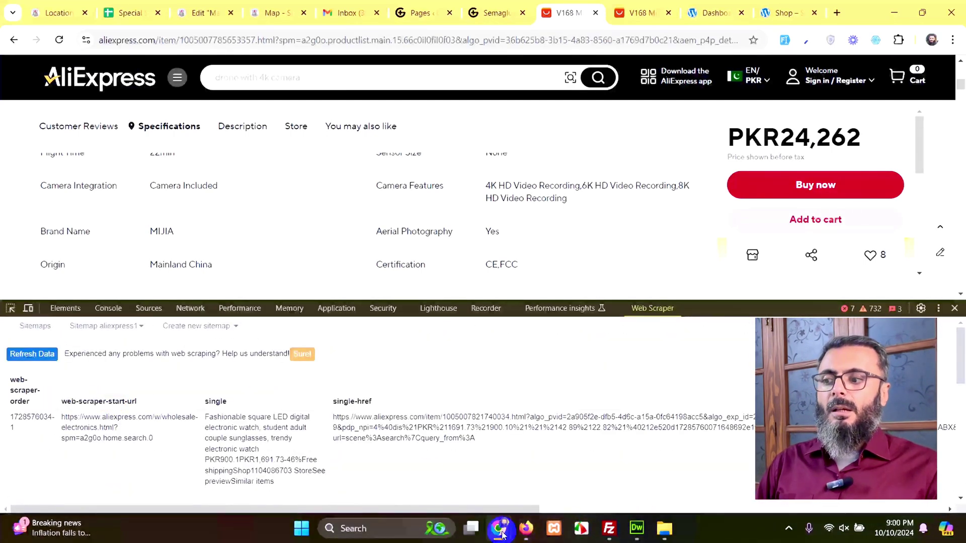
- Let the scraping window finish, then reload the results table to list the scraped rows
mouse_move(503, 532)
click(561, 466)
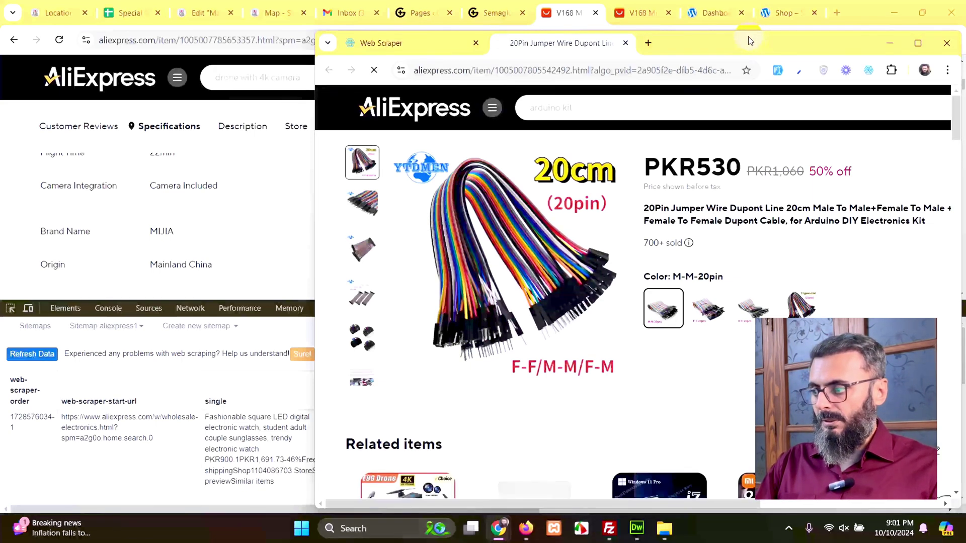
click(32, 354)
scroll(173, 425, down, 5)
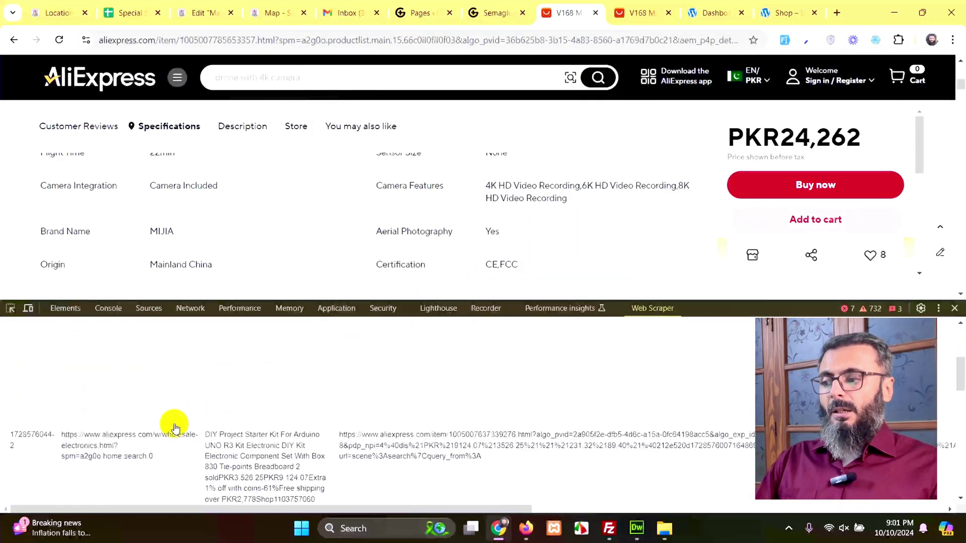
scroll(171, 430, down, 10)
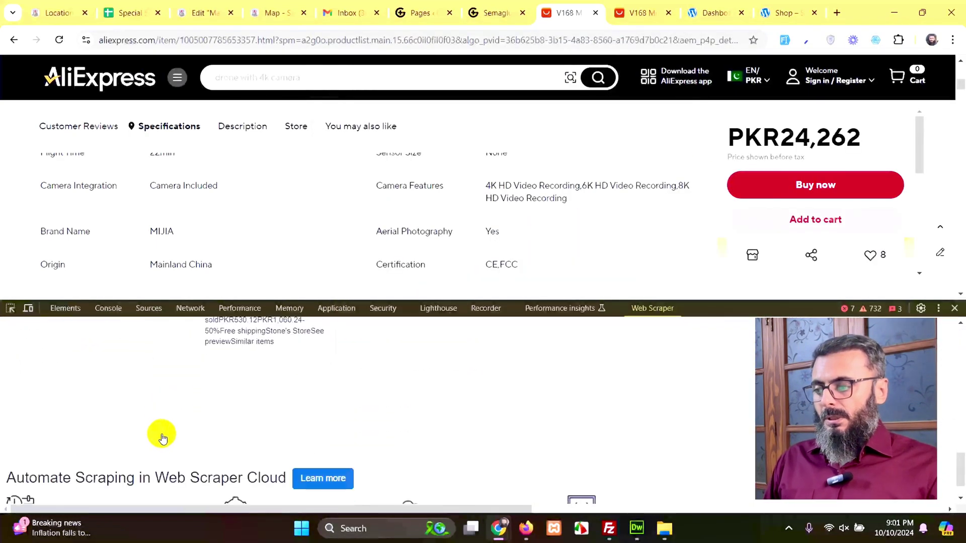
scroll(162, 438, up, 5)
scroll(162, 435, up, 5)
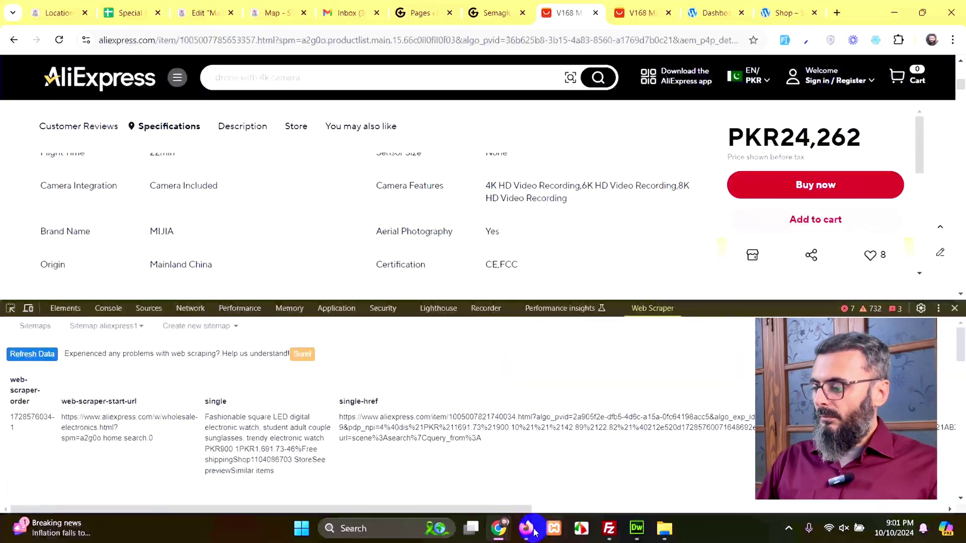
- Open the aliexpress1 sitemap's Edit metadata form showing its name and start URL
click(106, 326)
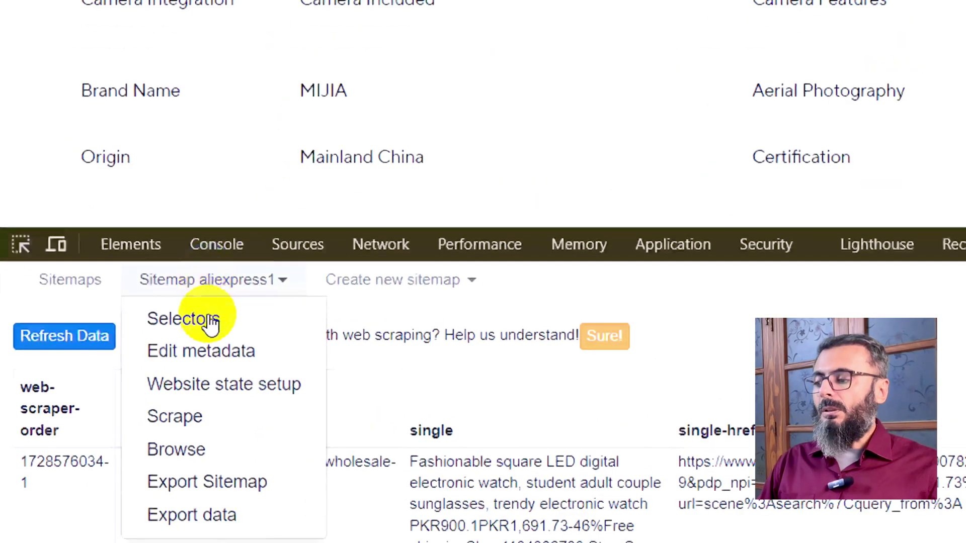
double_click(210, 287)
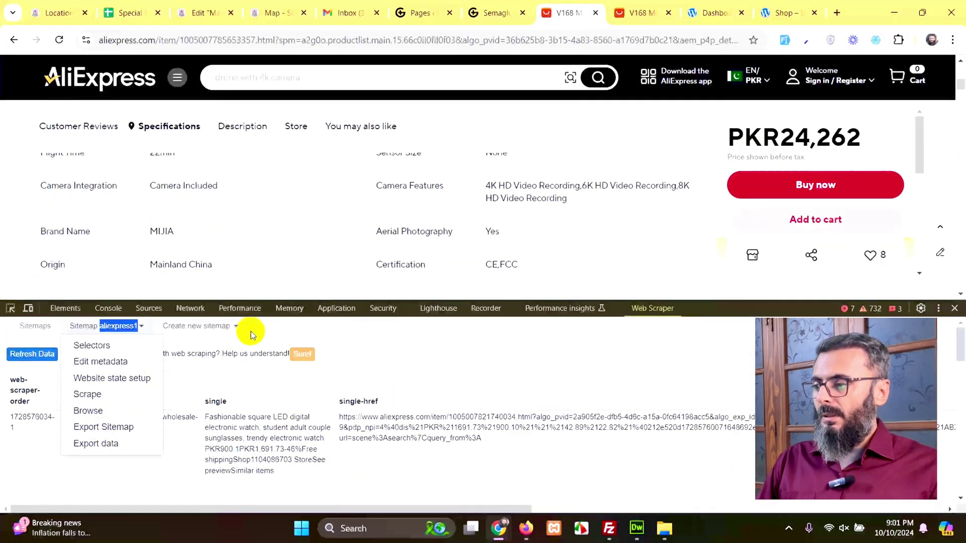
click(288, 311)
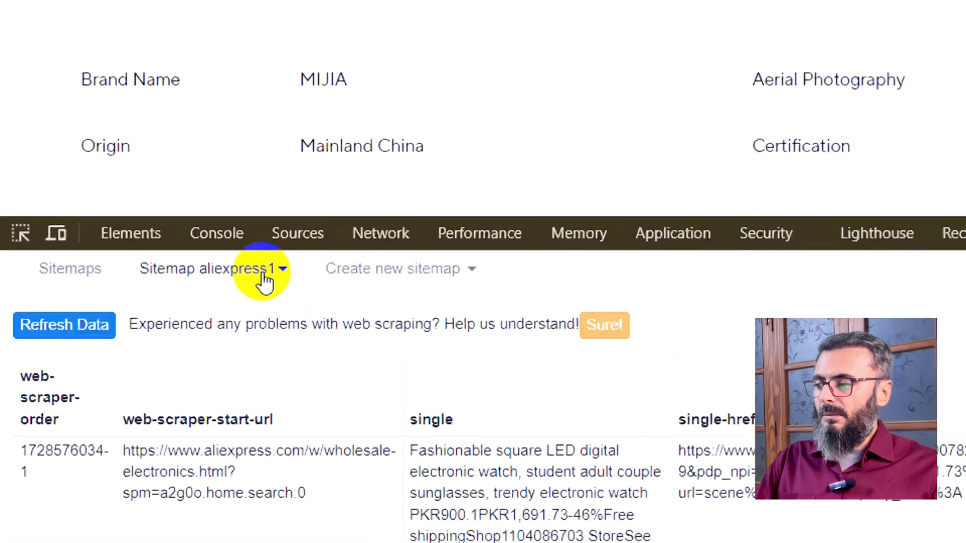
click(263, 277)
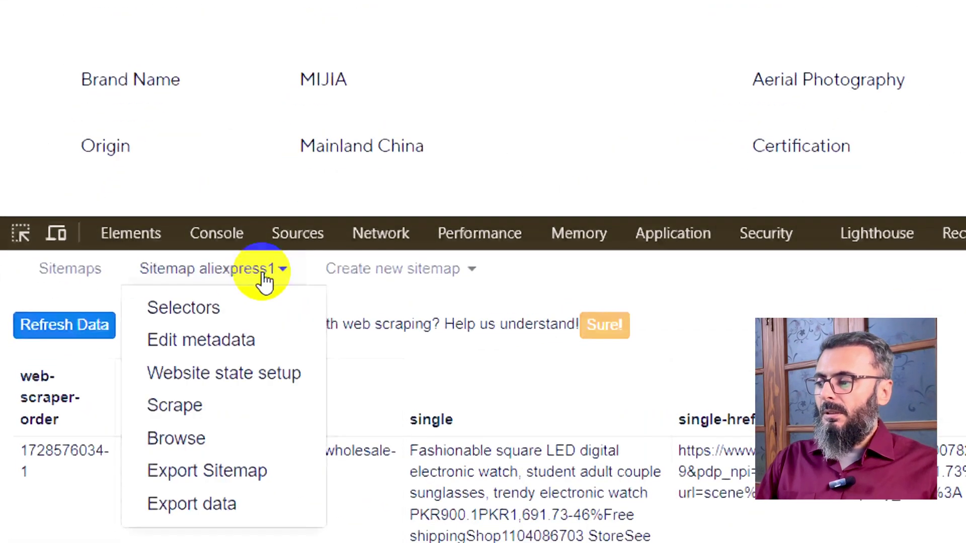
click(191, 347)
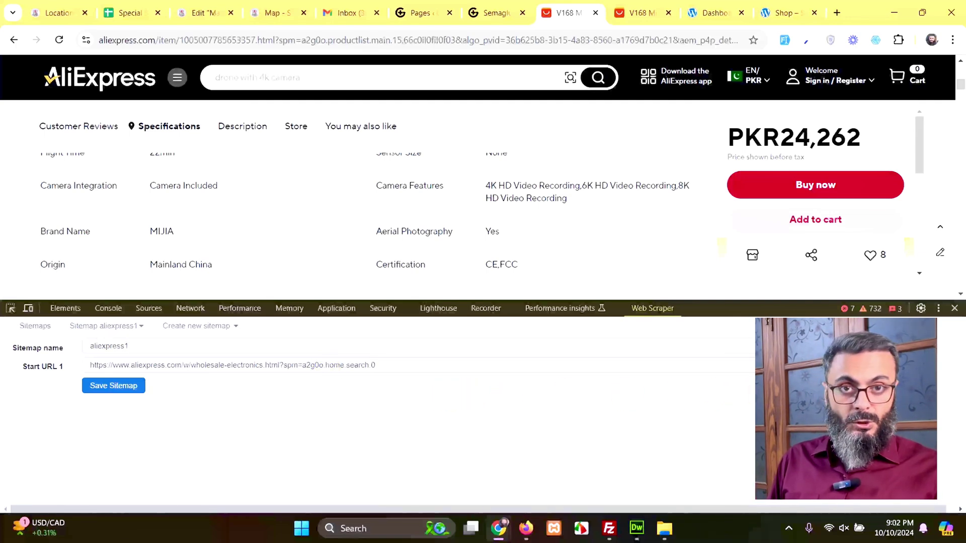
- Add Start URL 2 and 3 fields, then remove both, leaving one start URL
click(905, 365)
click(330, 384)
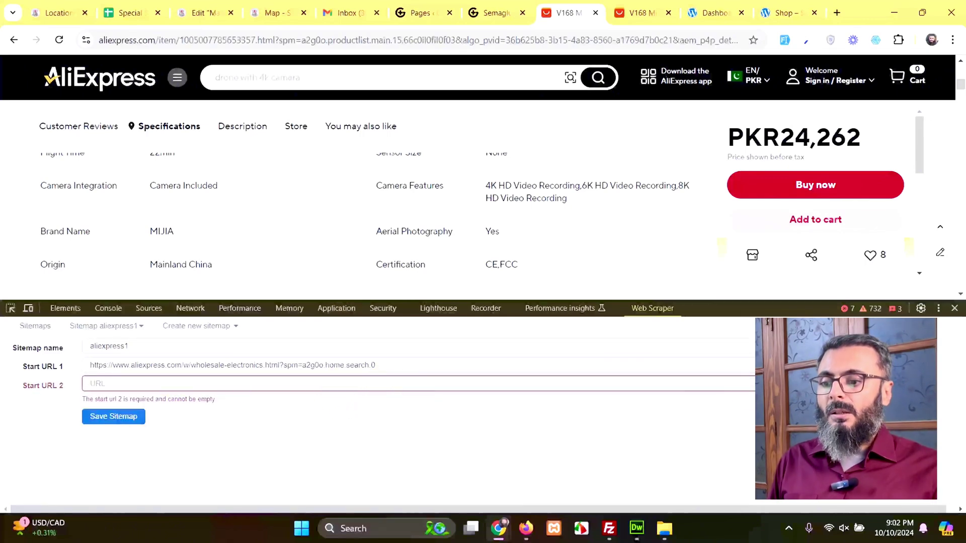
click(906, 383)
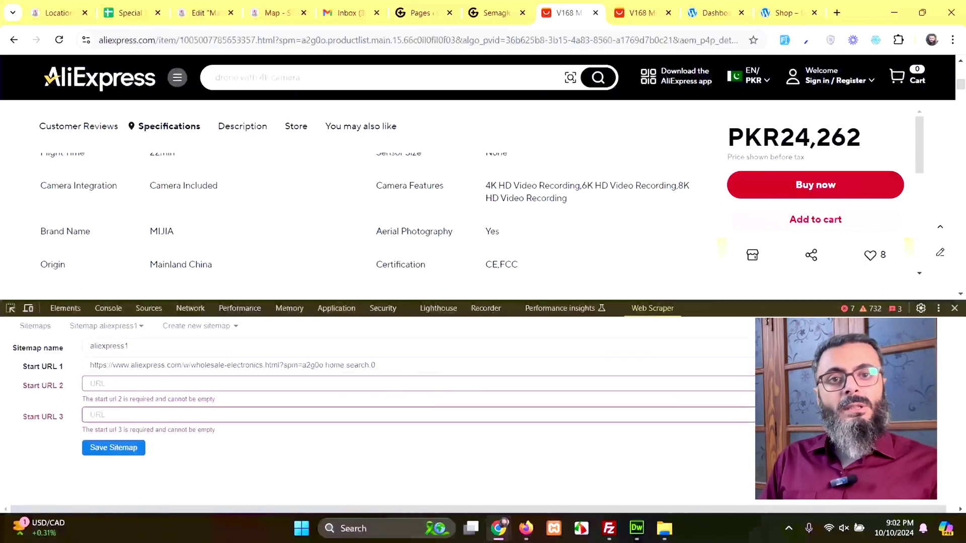
click(905, 414)
click(906, 384)
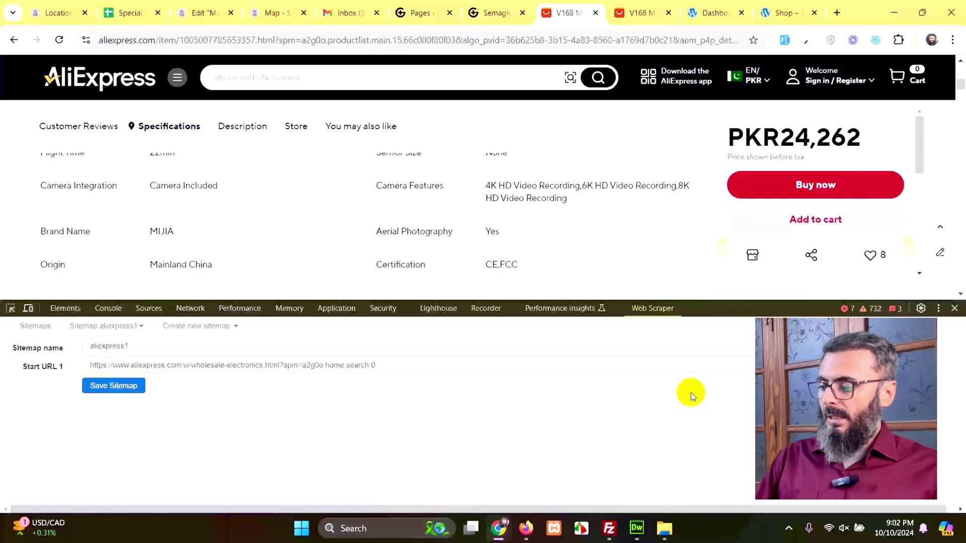
- Export the aliexpress1 sitemap's scraped data as CSV and save it to the Desktop as aliexpress1.csv
click(88, 327)
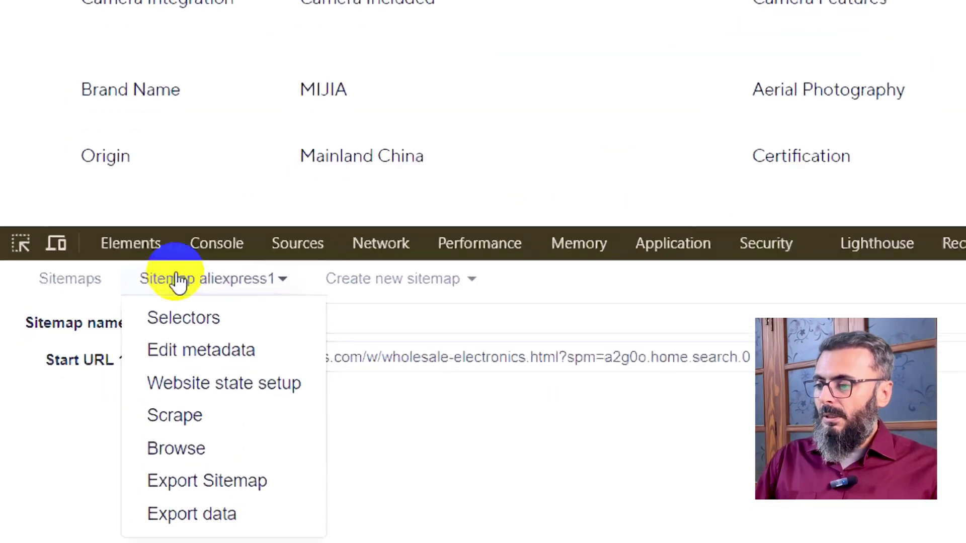
click(173, 473)
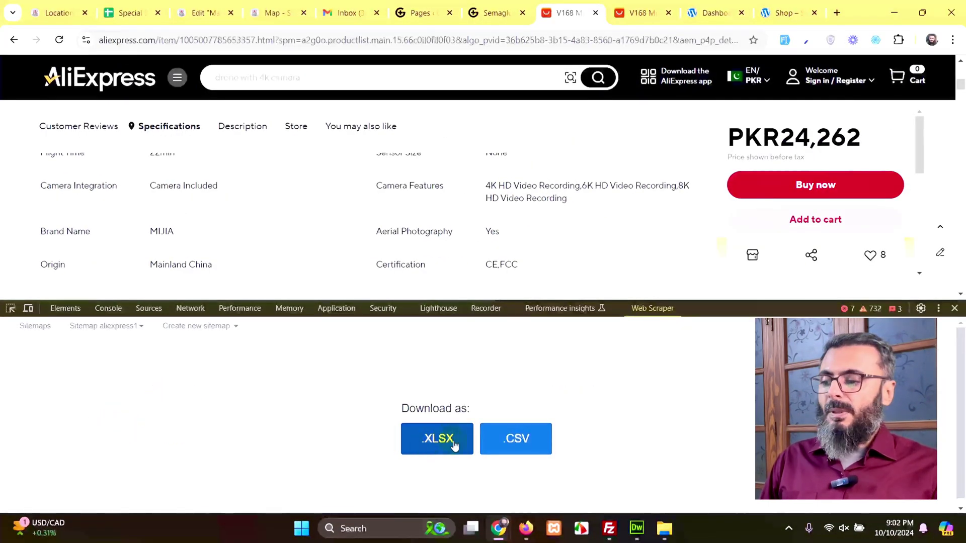
click(517, 446)
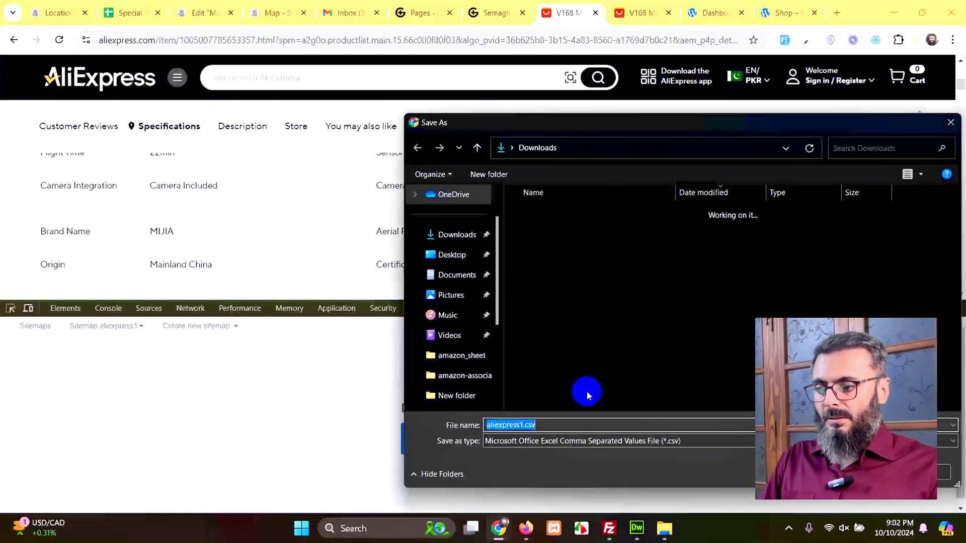
click(443, 256)
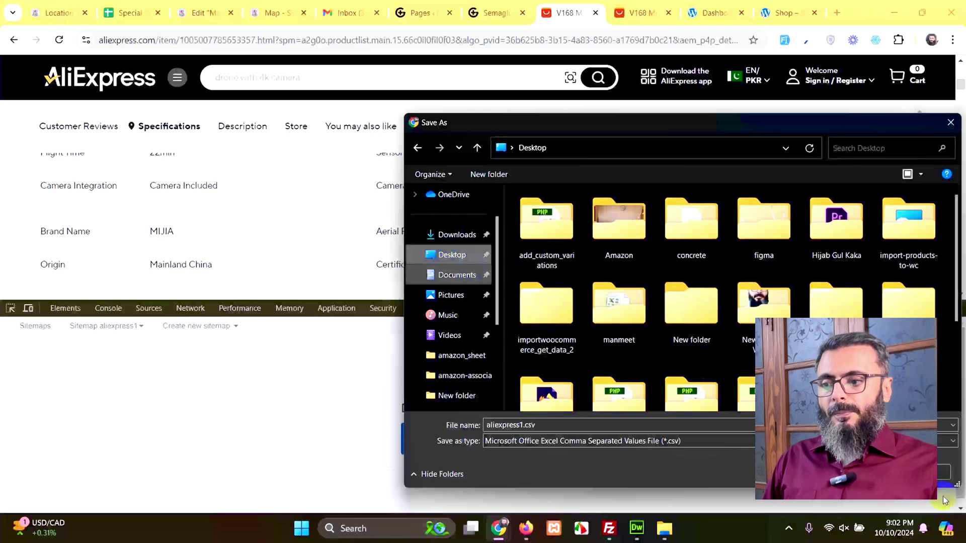
key(Return)
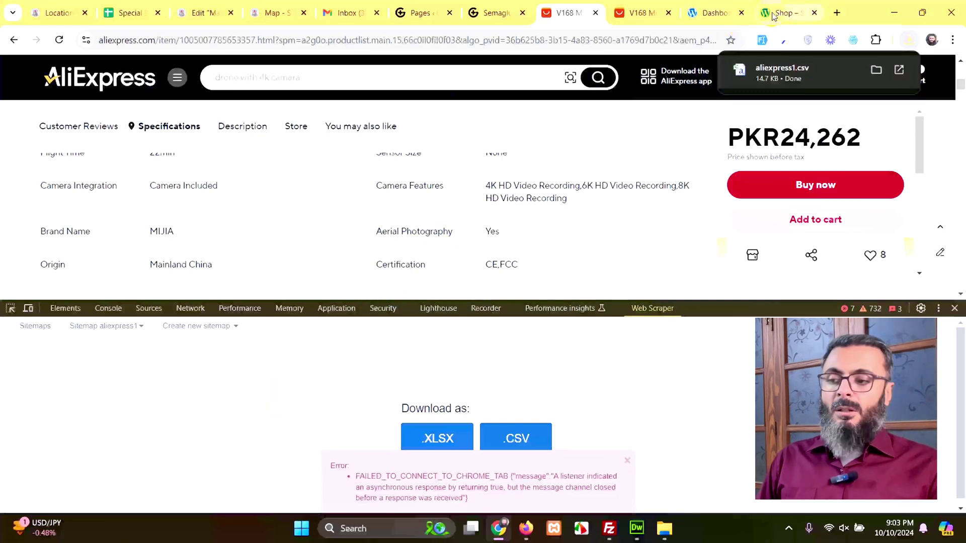
click(773, 85)
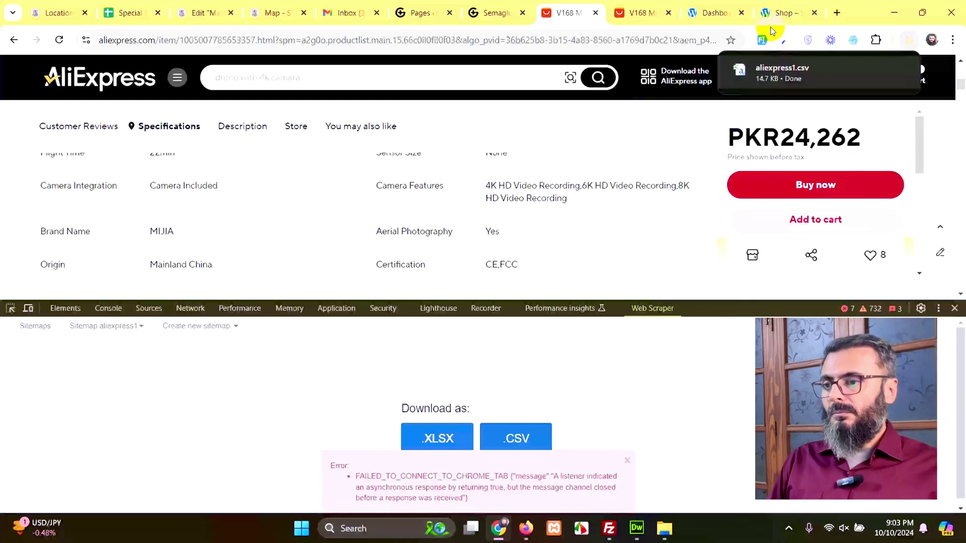
- Go to the store's WordPress Products page and start a product import
click(709, 18)
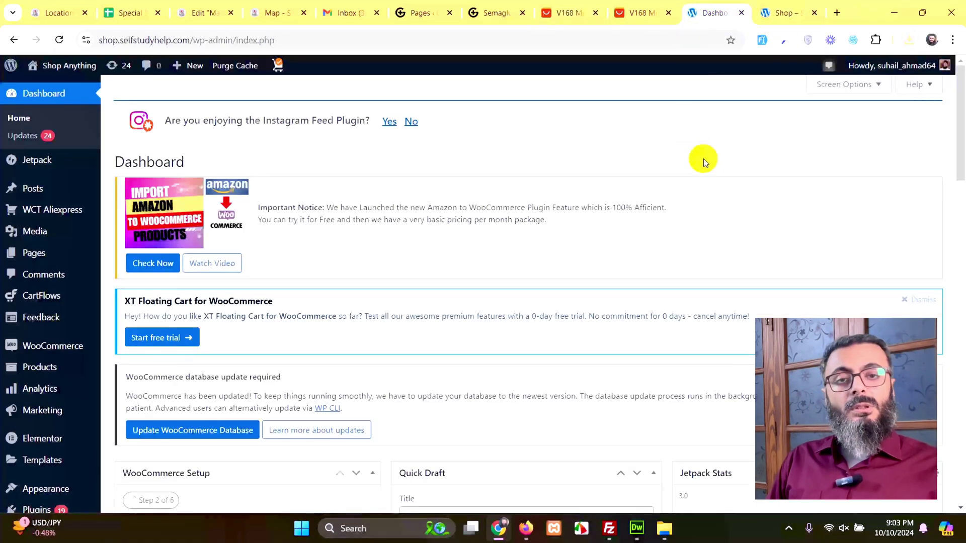
click(44, 372)
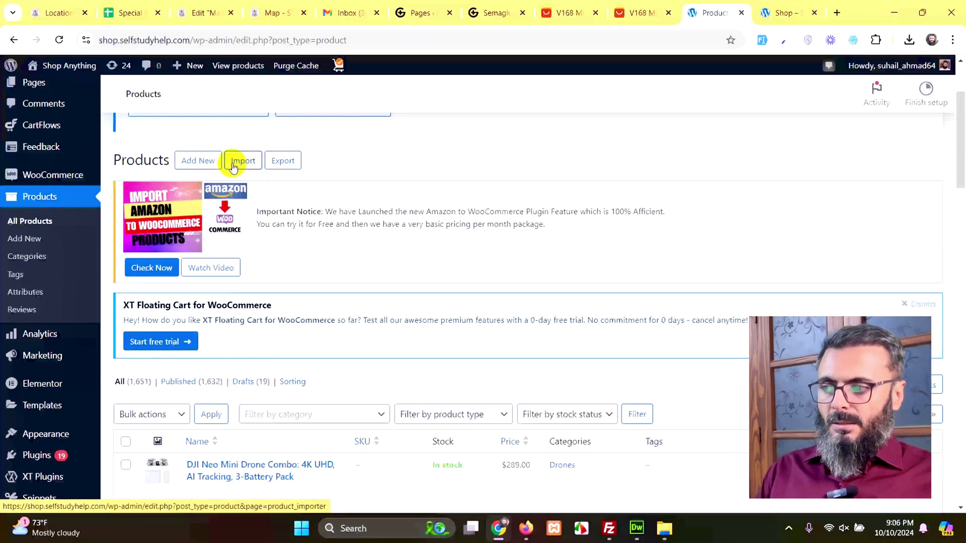
click(240, 167)
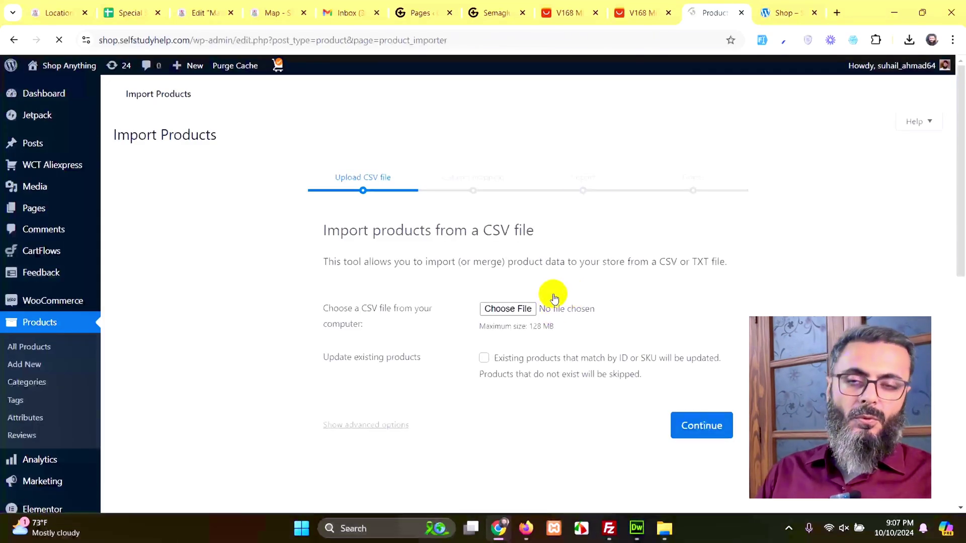
- Choose aliexpress1.csv from the Desktop as the file to upload in the importer
click(508, 310)
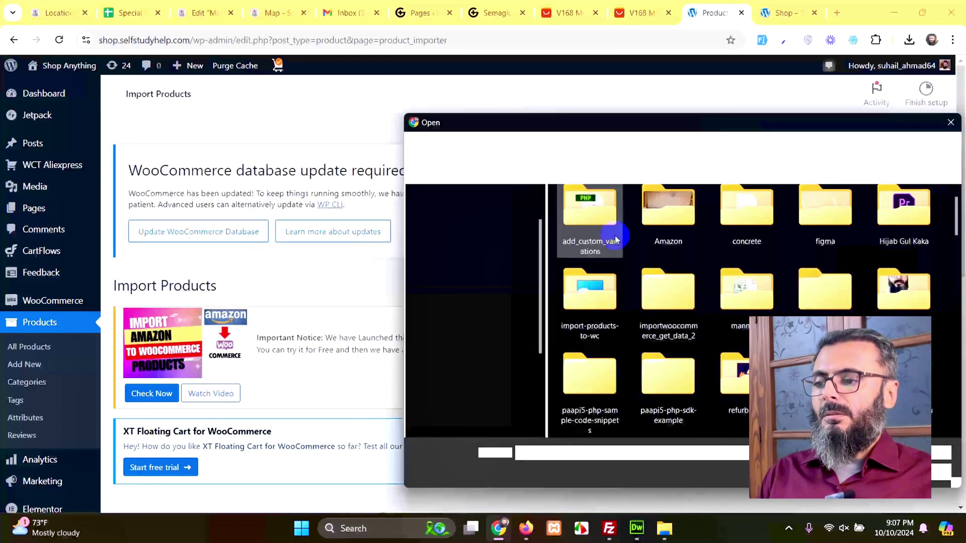
scroll(689, 308, down, 2)
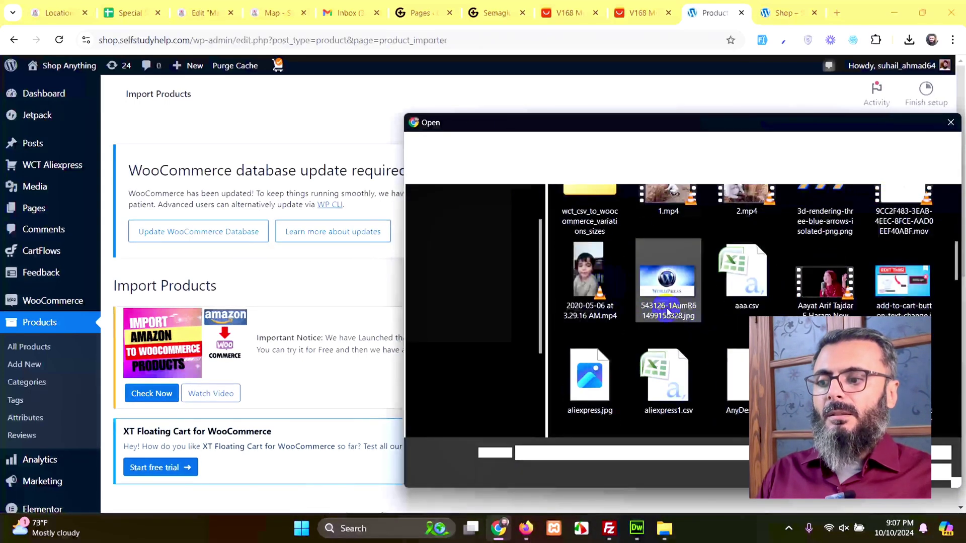
click(491, 257)
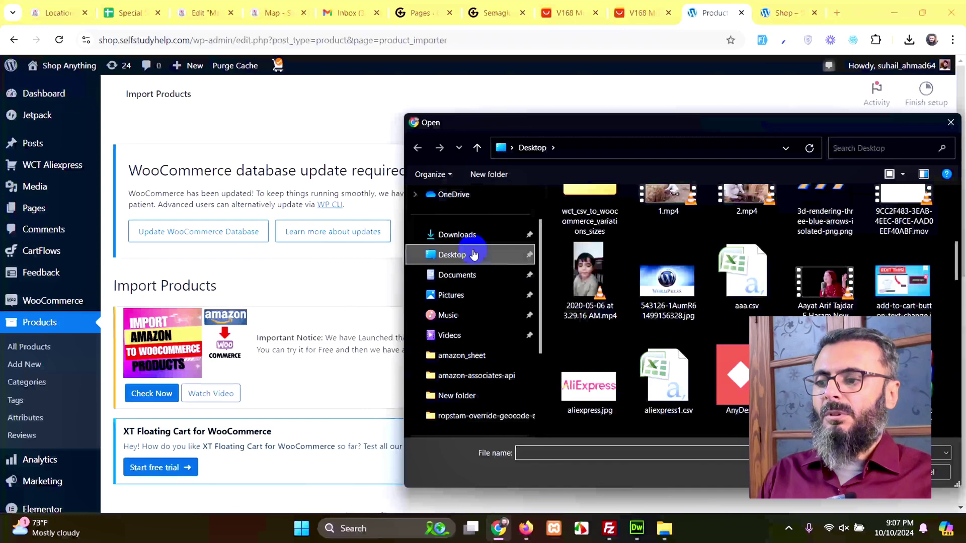
scroll(749, 282, up, 4)
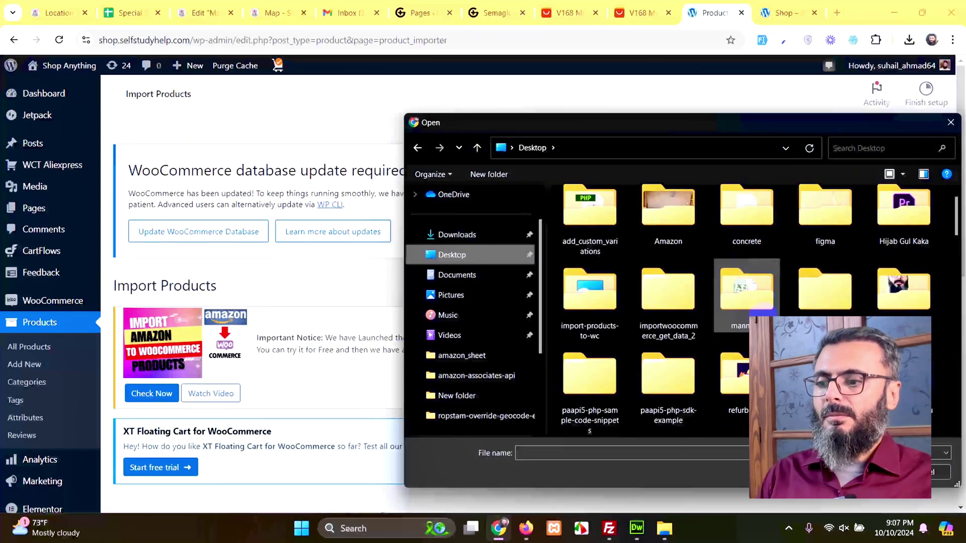
scroll(805, 291, down, 3)
scroll(869, 301, down, 5)
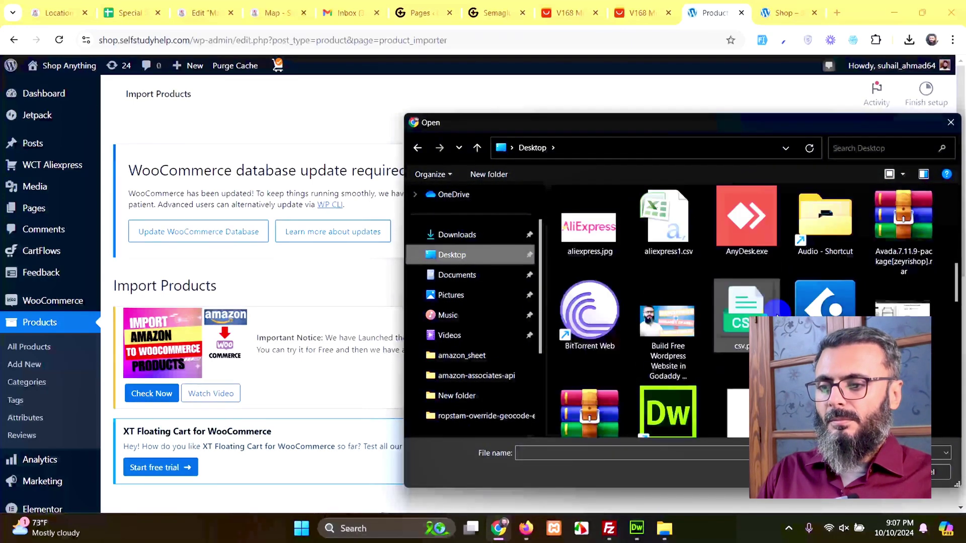
click(660, 236)
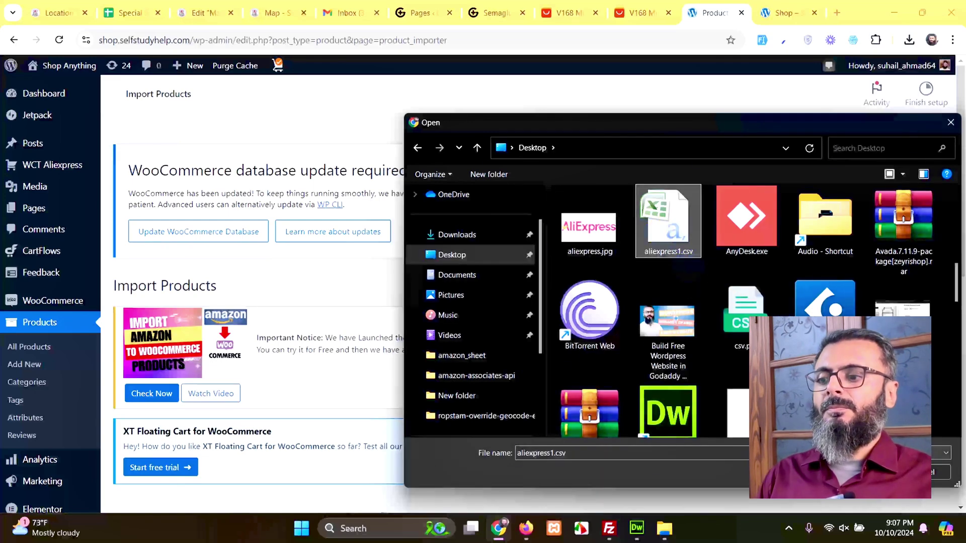
key(Tab)
key(Return)
scroll(594, 319, down, 7)
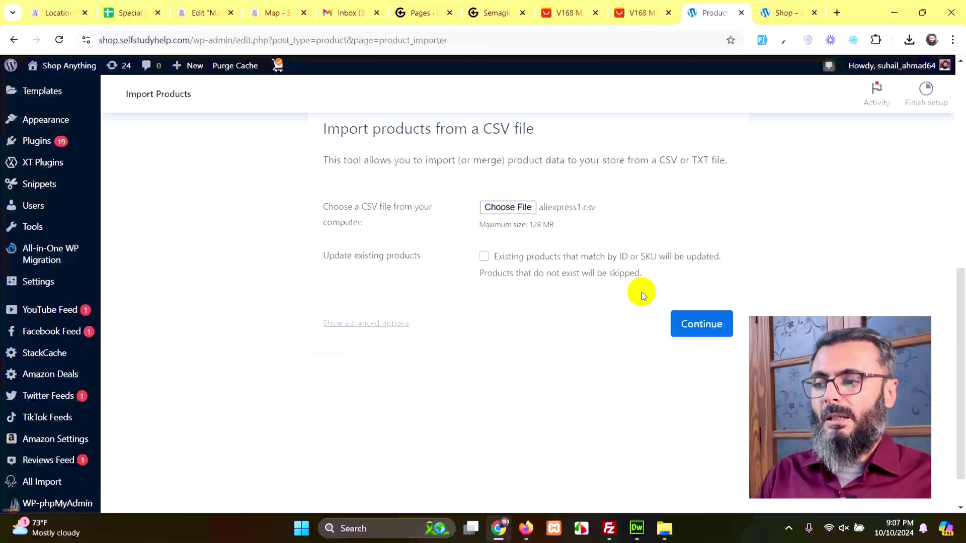
- Continue to the column mapping step and review the CSV column mappings
click(707, 326)
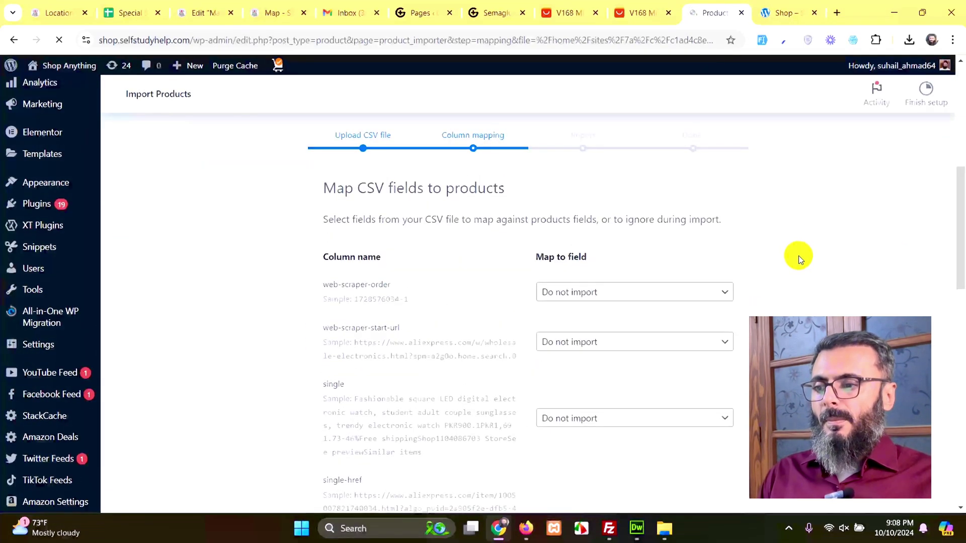
scroll(799, 255, down, 6)
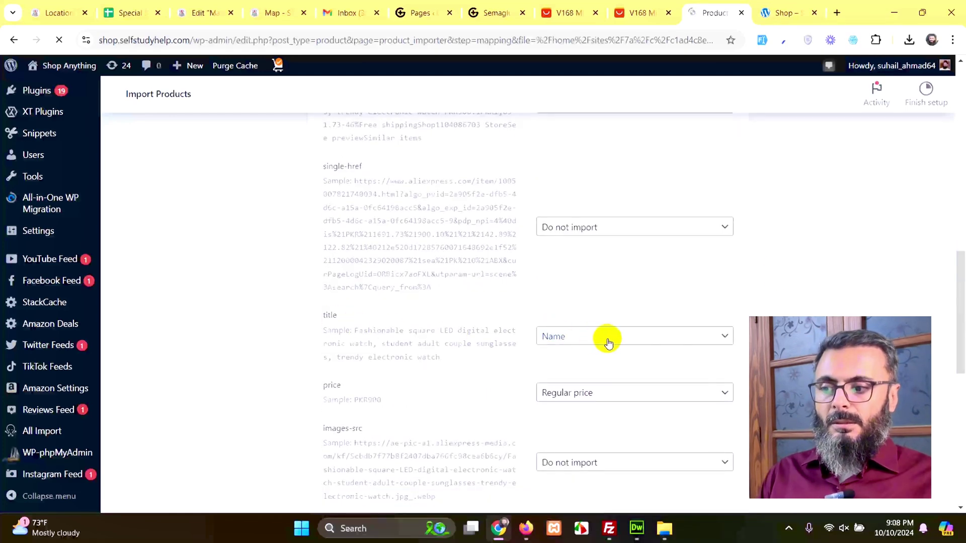
scroll(470, 281, down, 2)
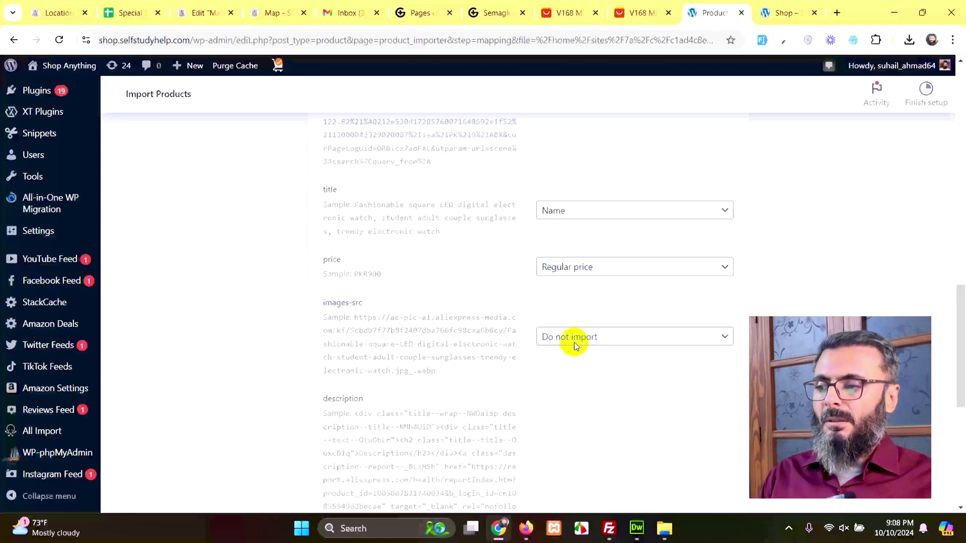
scroll(584, 343, down, 1)
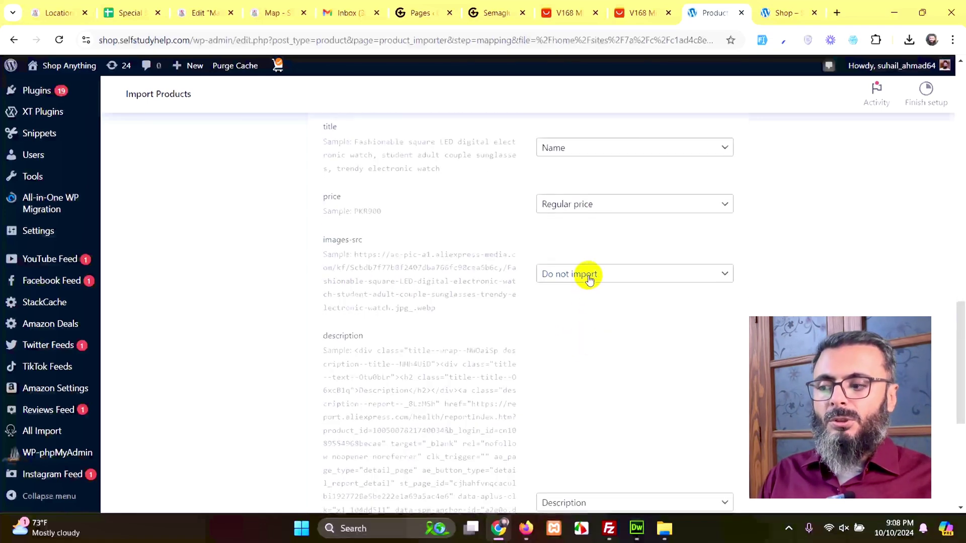
- Map the images-src column to the product Images field
click(588, 275)
scroll(592, 184, down, 2)
scroll(593, 174, down, 8)
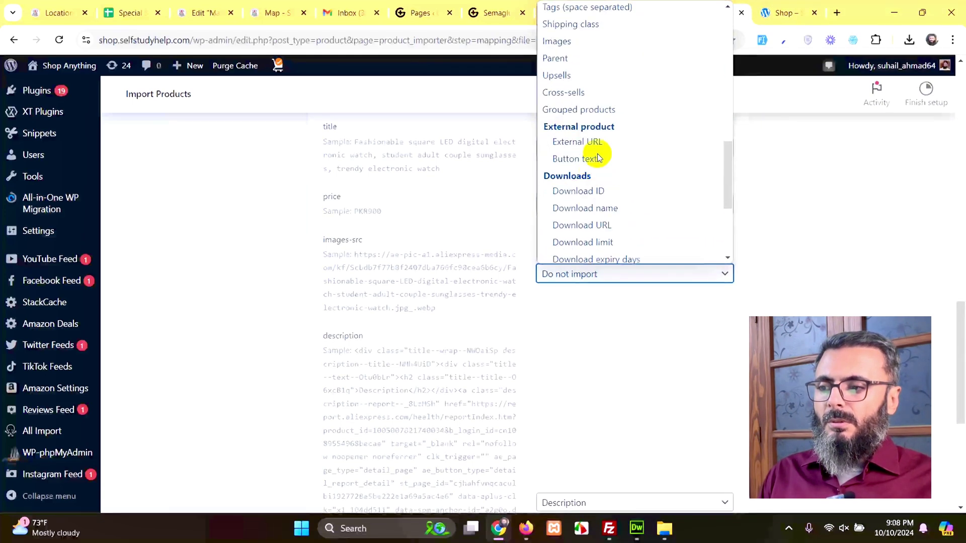
click(569, 42)
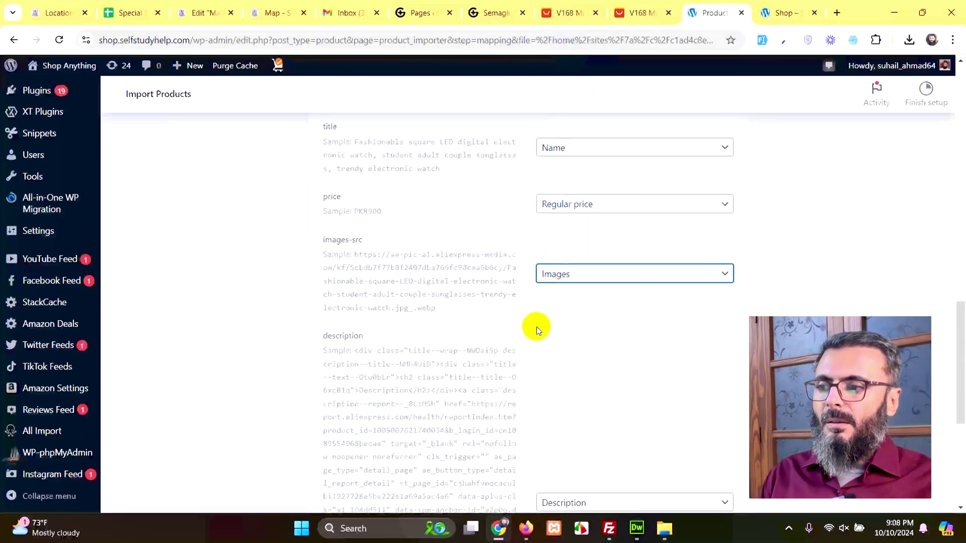
scroll(535, 327, down, 1)
scroll(586, 432, down, 4)
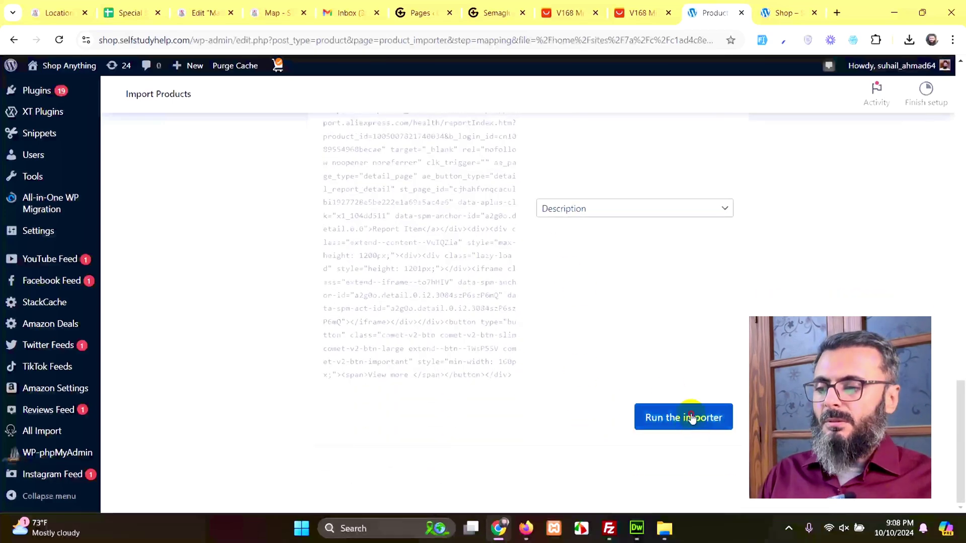
- Run the importer to start importing the mapped products
click(690, 417)
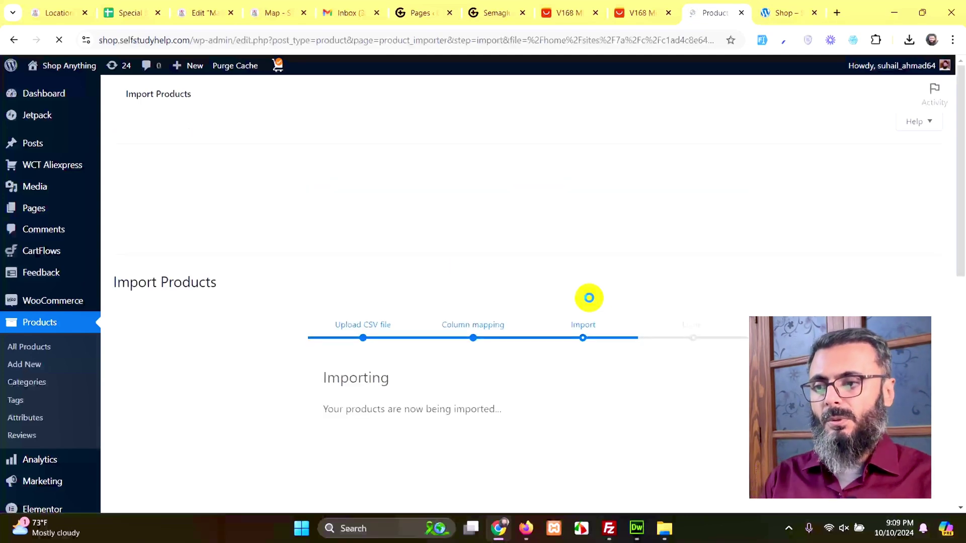
scroll(742, 263, down, 3)
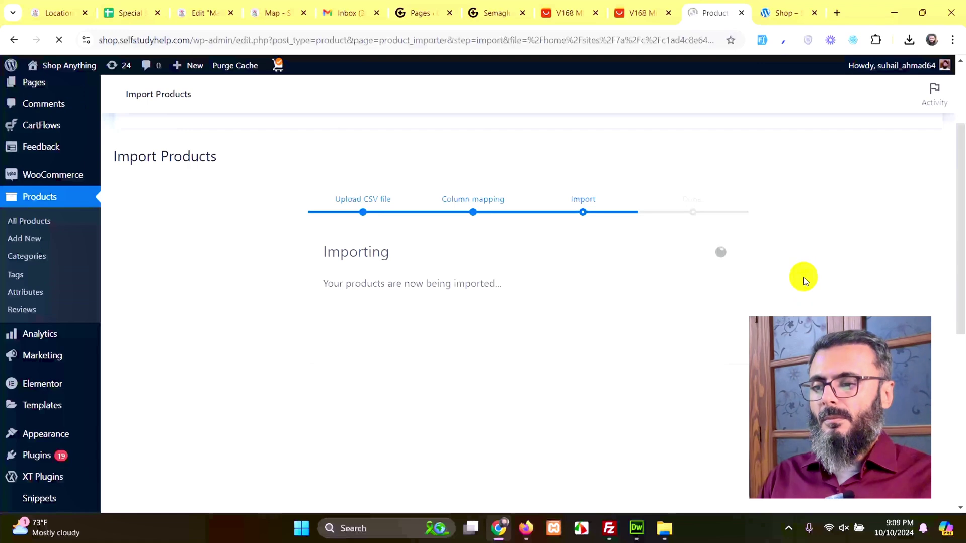
scroll(802, 299, down, 5)
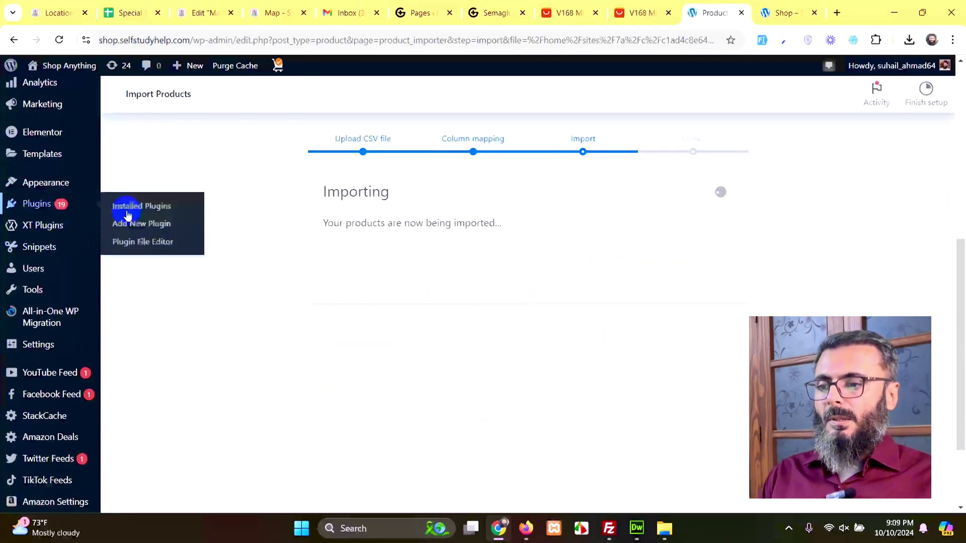
click(33, 269)
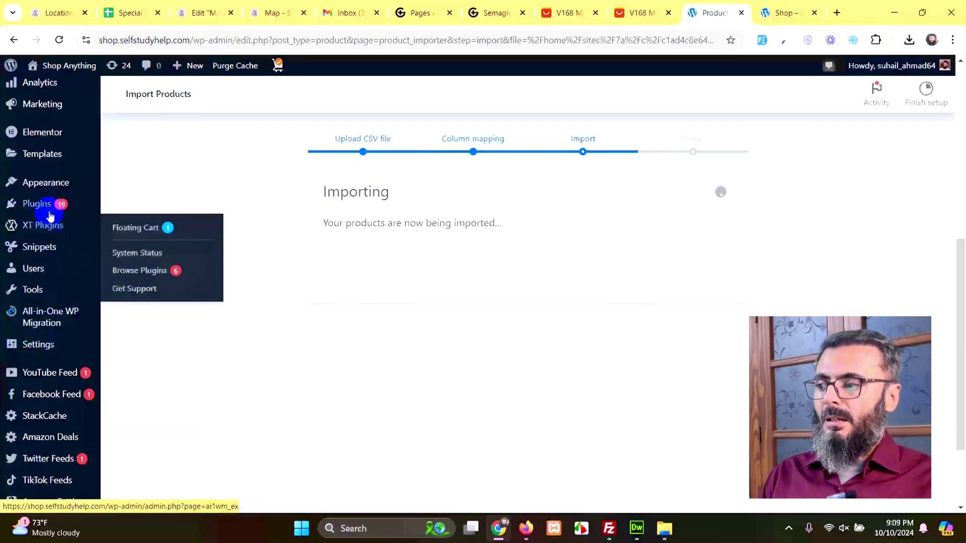
scroll(47, 183, up, 1)
scroll(51, 174, up, 2)
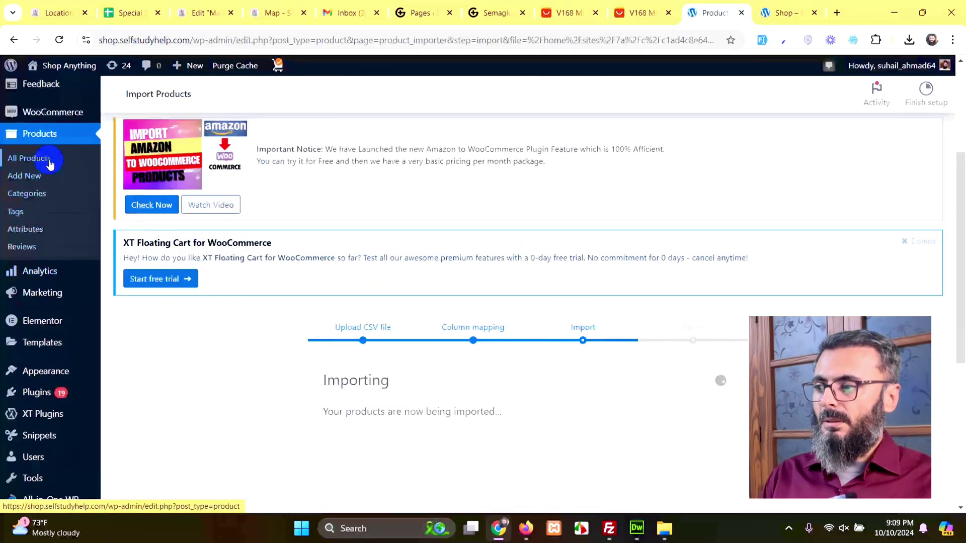
- Open All Products in a new tab and switch between it and the import progress
right_click(46, 160)
click(93, 173)
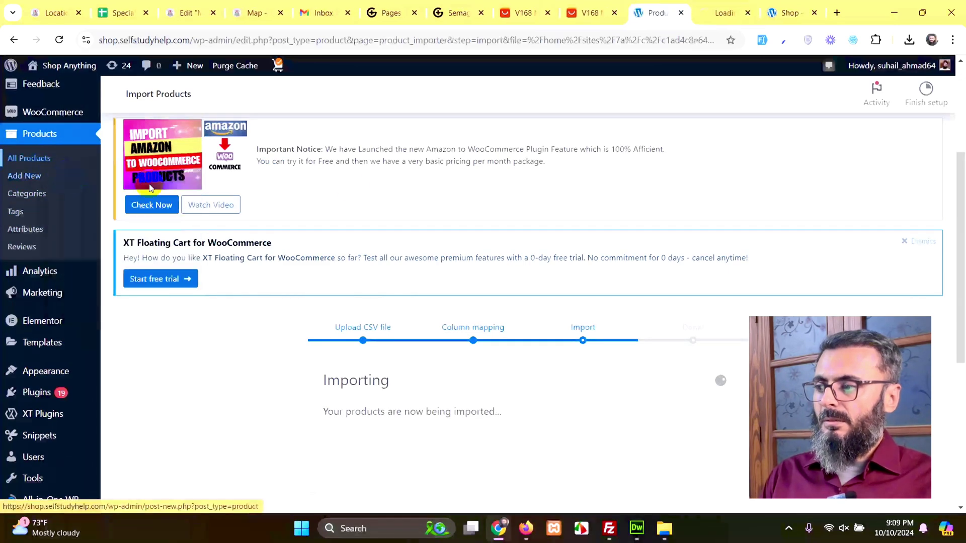
scroll(799, 198, down, 2)
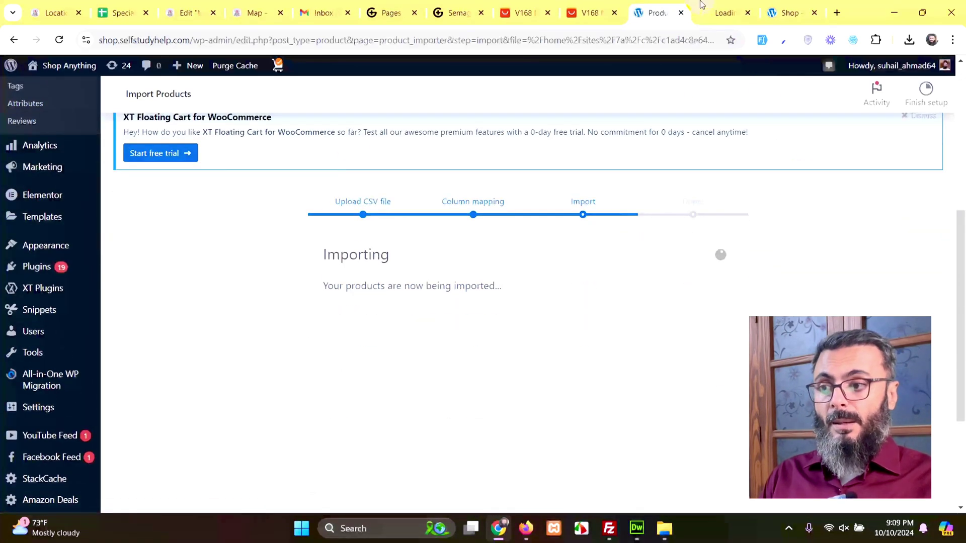
key(ctrl+Tab)
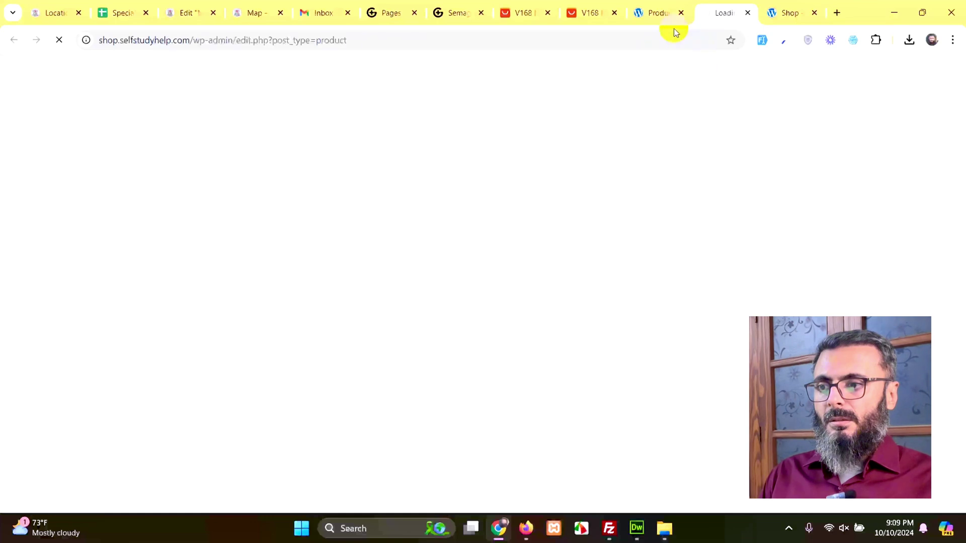
key(ctrl+shift+Tab)
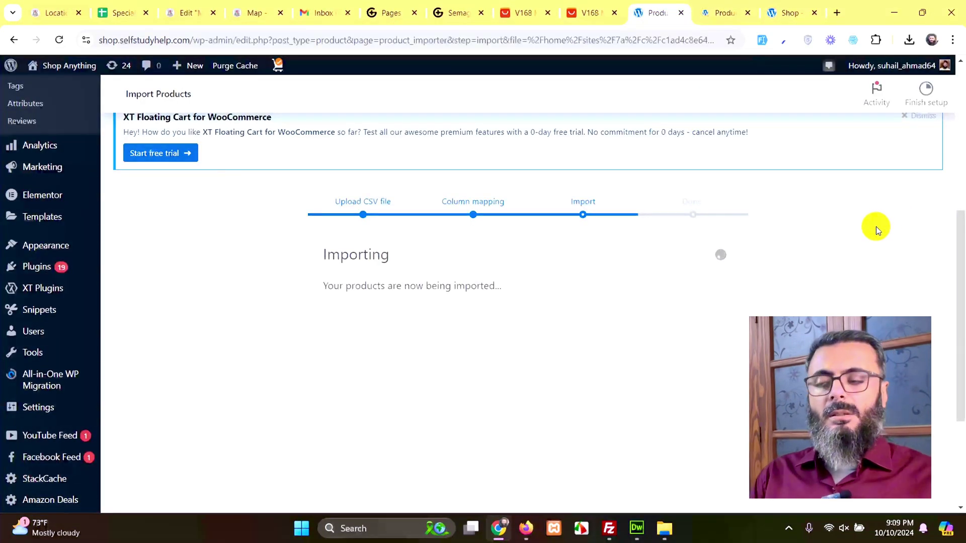
click(726, 13)
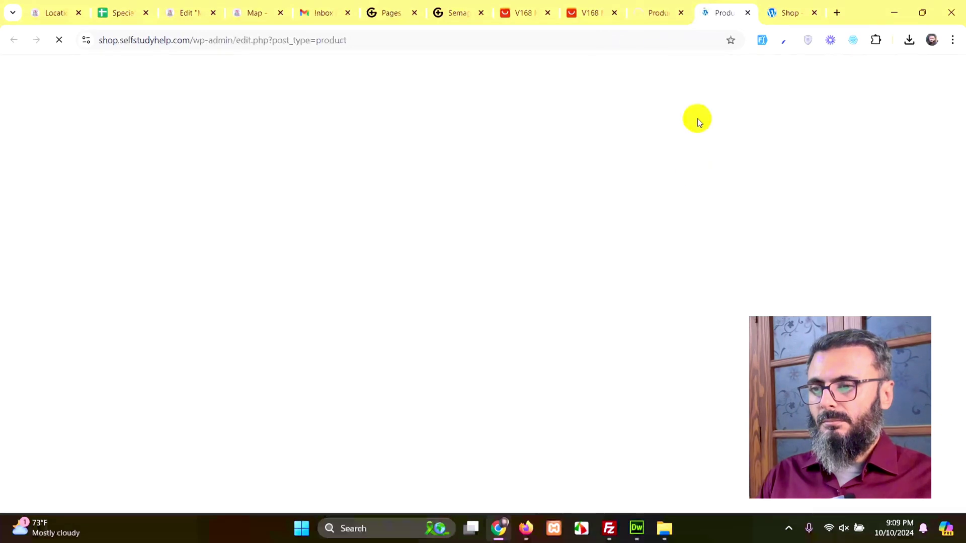
click(650, 17)
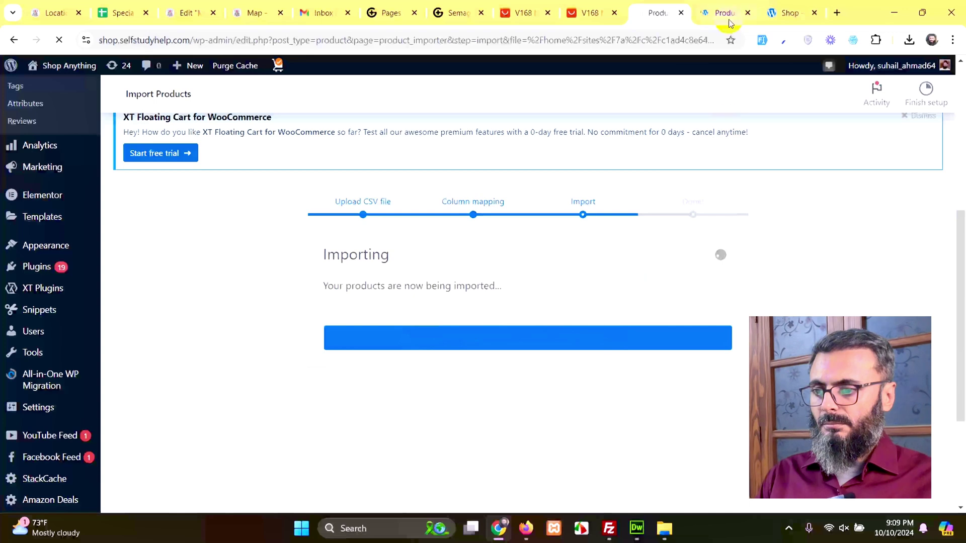
- Review the All Products list of 1,656 items, topped by the imported square LED watch at $900.00
click(714, 17)
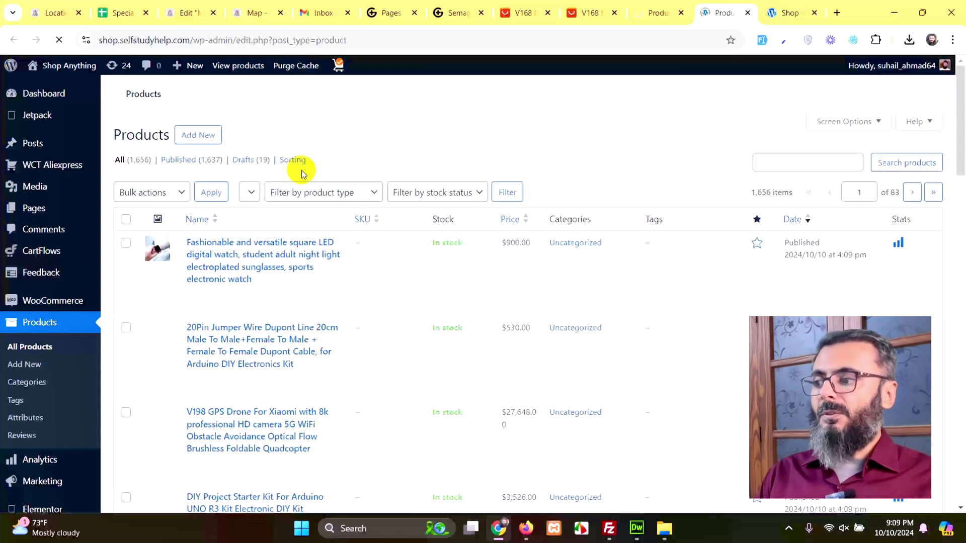
scroll(291, 227, down, 1)
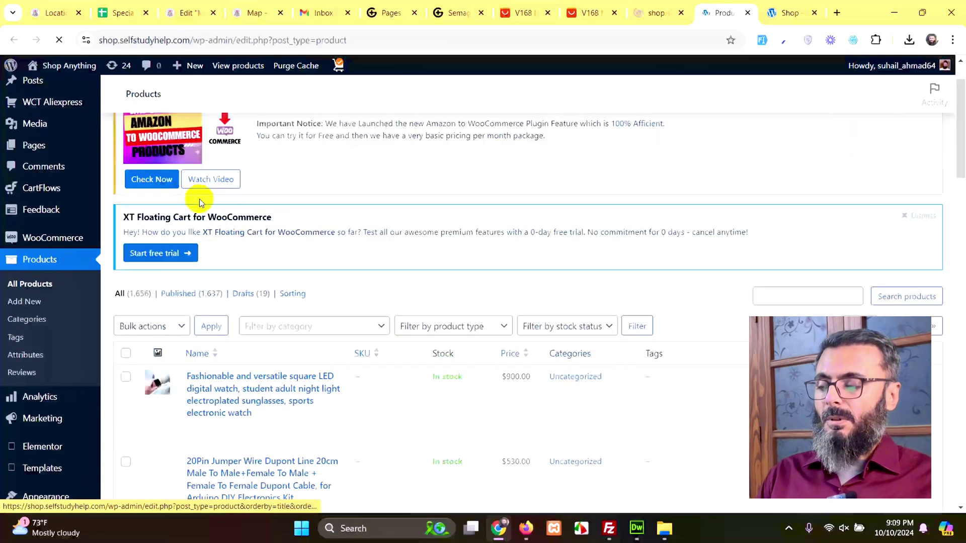
scroll(268, 256, down, 2)
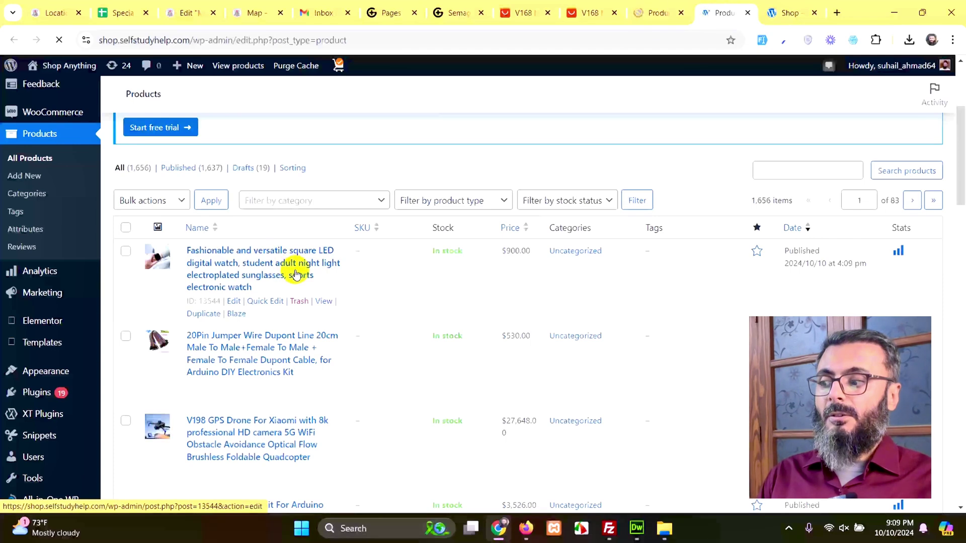
scroll(322, 292, down, 3)
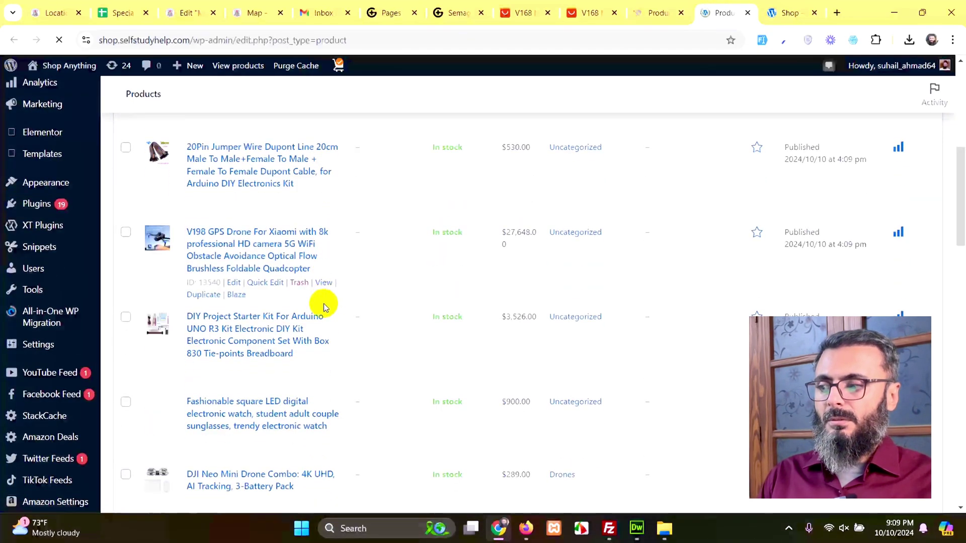
scroll(172, 345, up, 2)
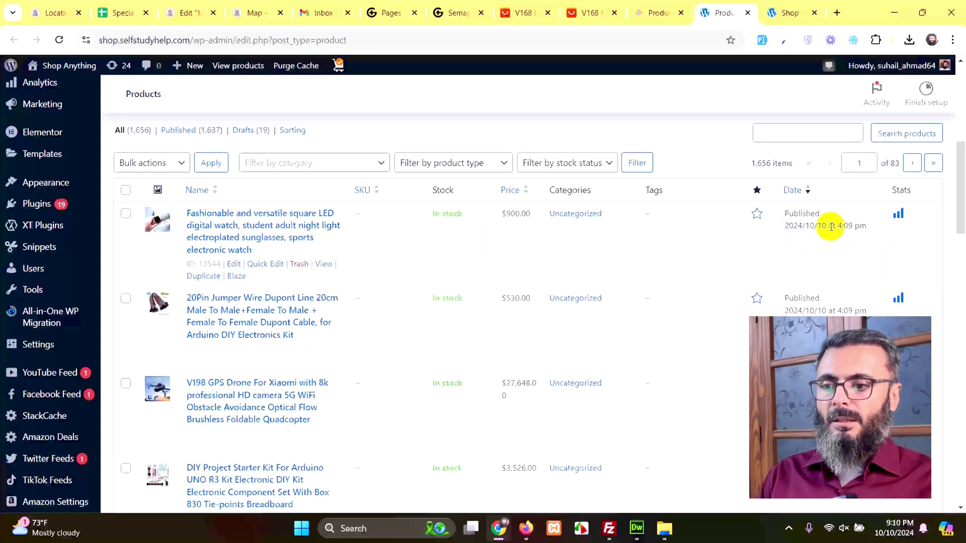
scroll(423, 283, down, 3)
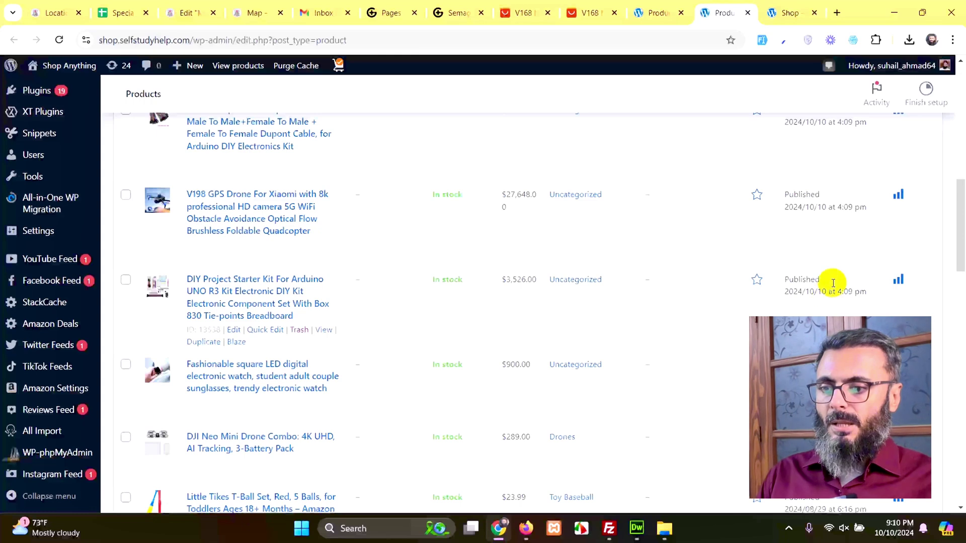
scroll(823, 238, up, 2)
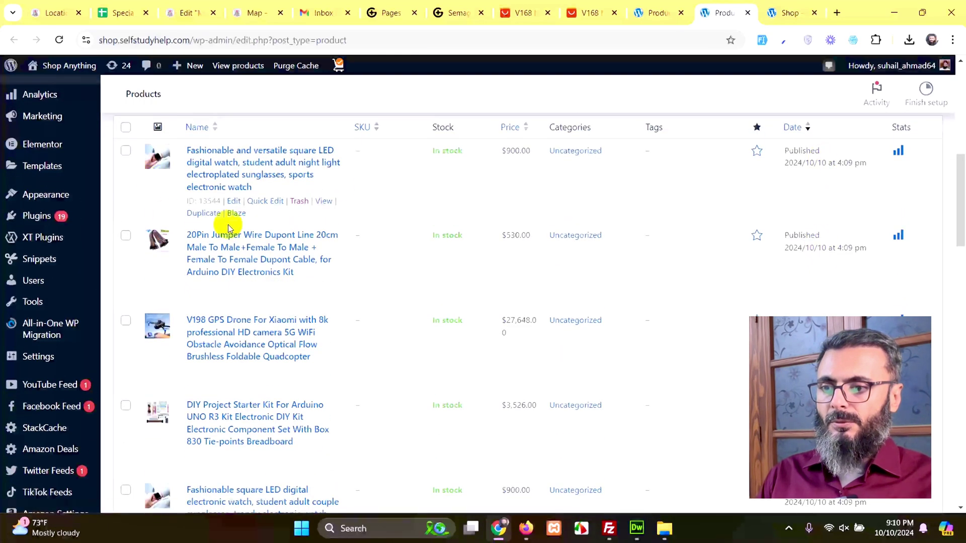
scroll(232, 231, up, 2)
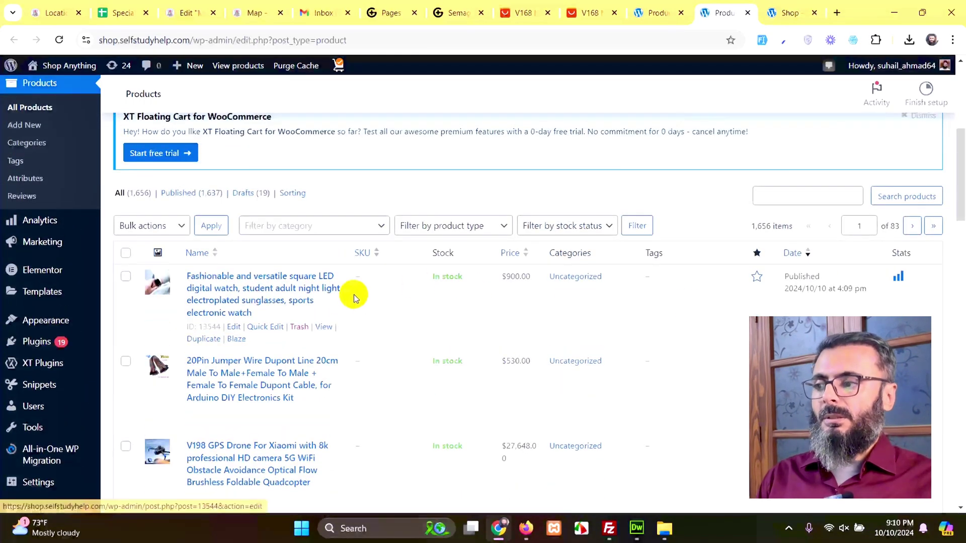